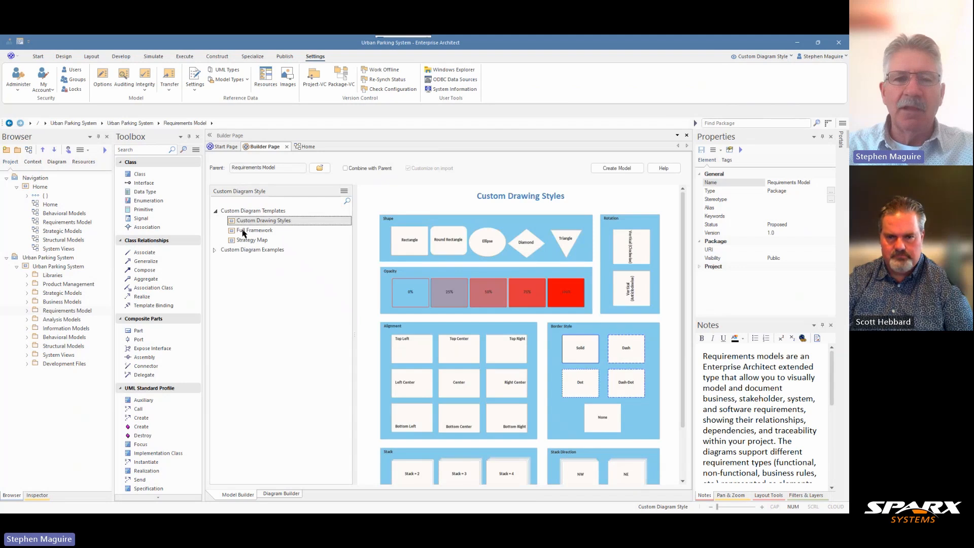
Preview the Full Framework, Strategy Map and Application Taxonomy patterns of Custom Diagram Style, and close the builder page.
{"action": "left_click", "coordinate": [244, 230]}
{"action": "left_click", "coordinate": [246, 240]}
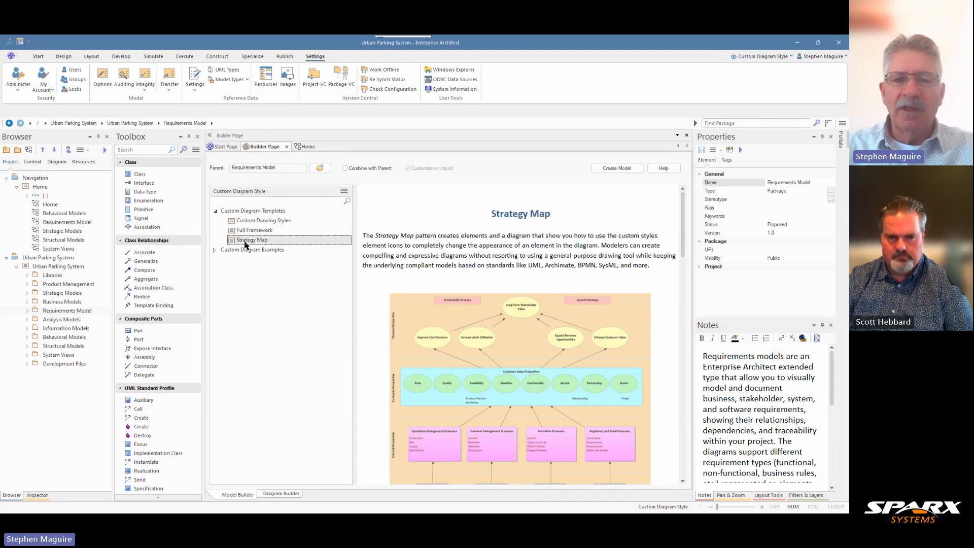
{"action": "left_click", "coordinate": [216, 251]}
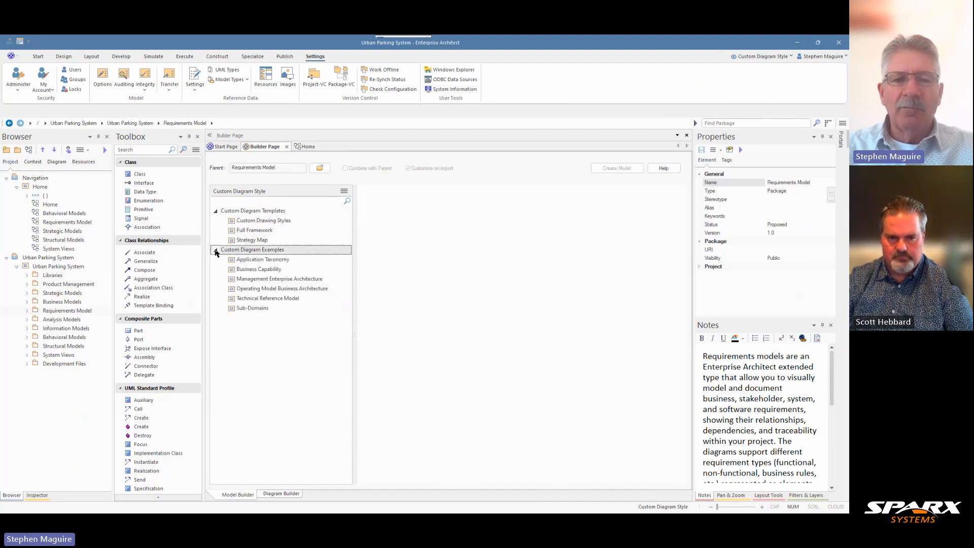
{"action": "left_click", "coordinate": [248, 261]}
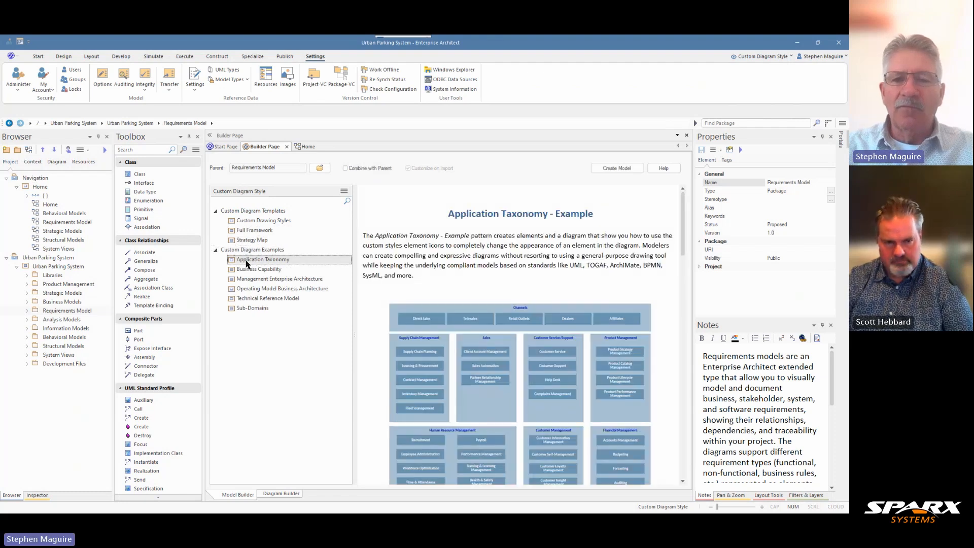
{"action": "left_click", "coordinate": [287, 147]}
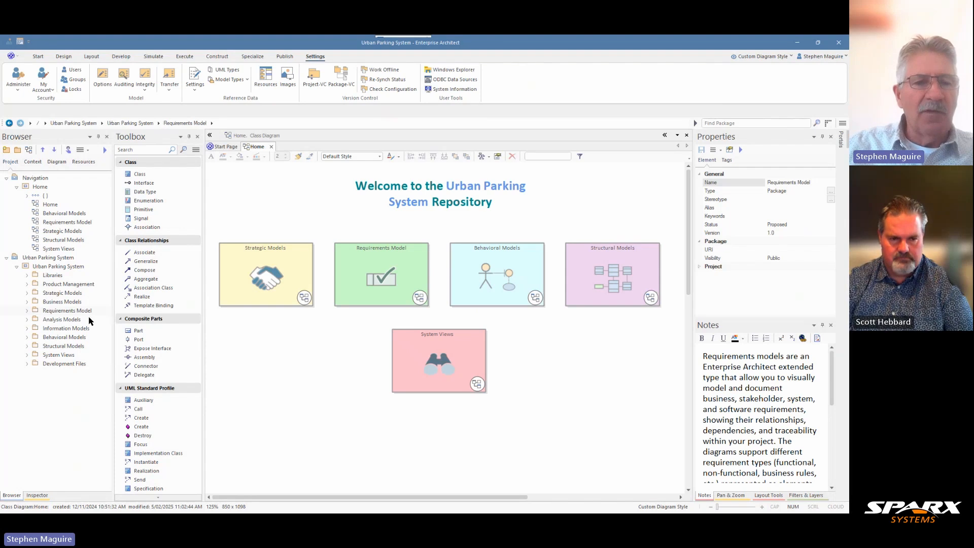
Create a package named "Custom Diagram Style - Channel Reservations" under Analysis Models with Create Diagram as its initial content.
{"action": "left_click", "coordinate": [27, 320]}
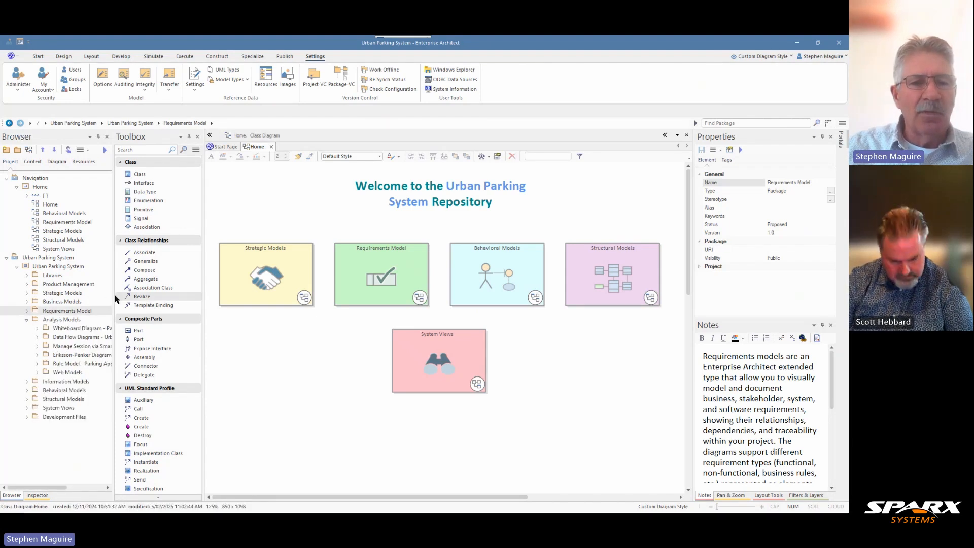
{"action": "left_click_drag", "start_coordinate": [115, 297], "coordinate": [153, 290]}
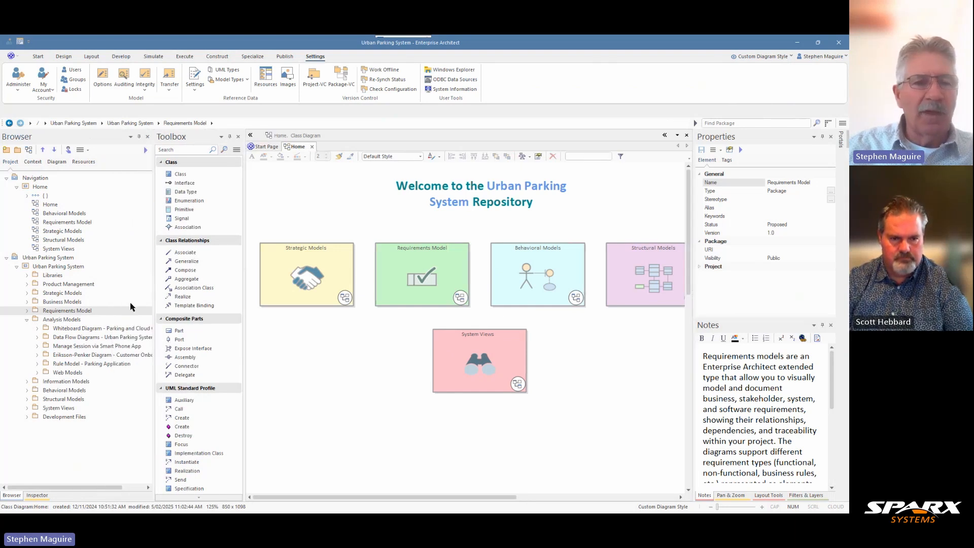
{"action": "left_click", "coordinate": [61, 319]}
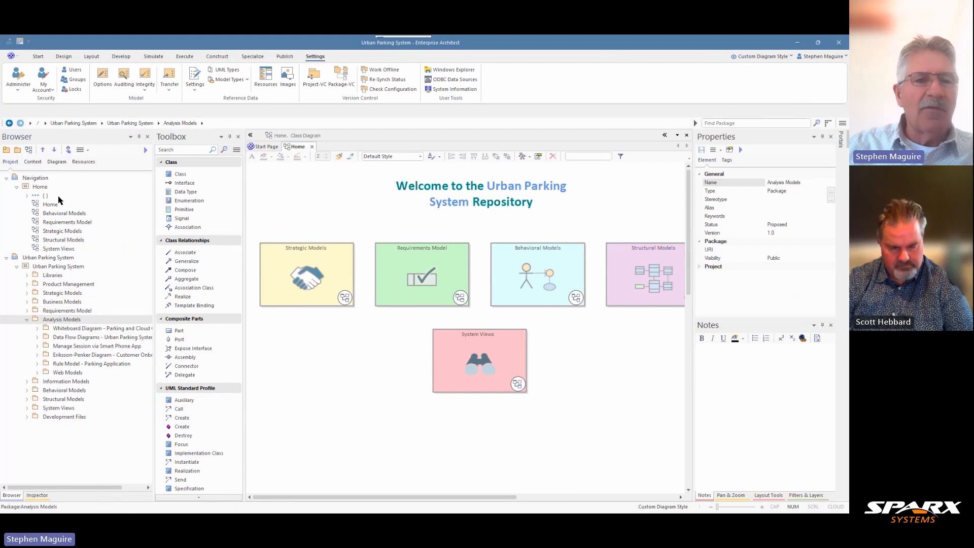
{"action": "left_click", "coordinate": [19, 151]}
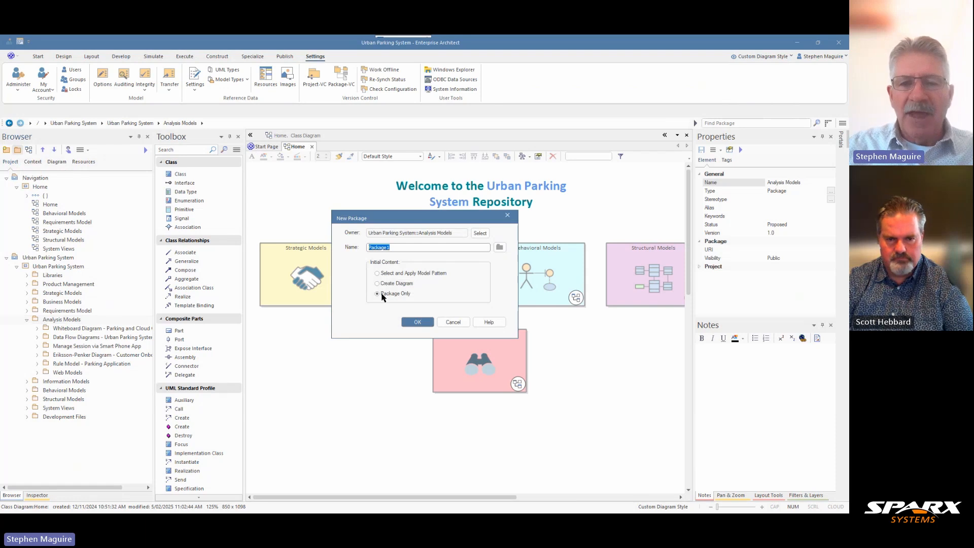
{"action": "left_click", "coordinate": [378, 284]}
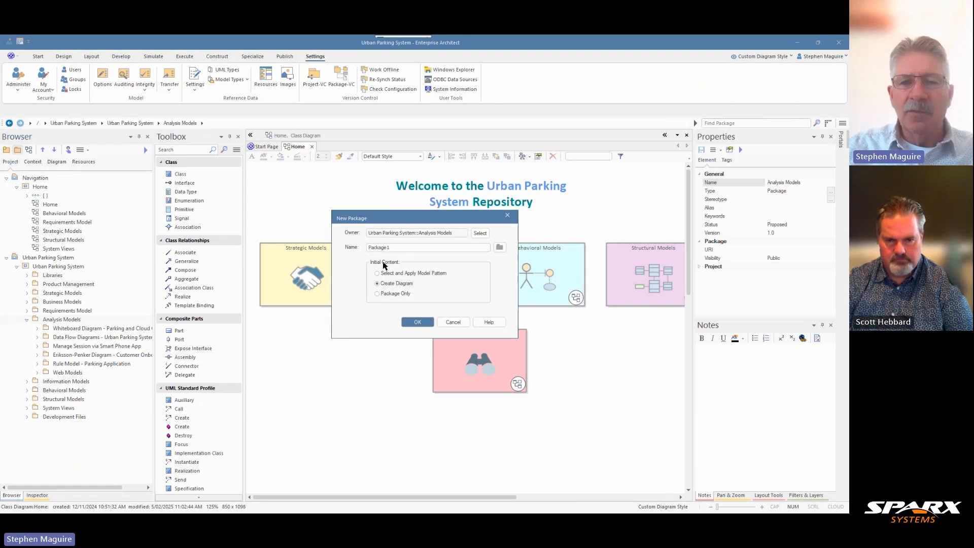
{"action": "left_click_drag", "start_coordinate": [396, 249], "coordinate": [369, 258]}
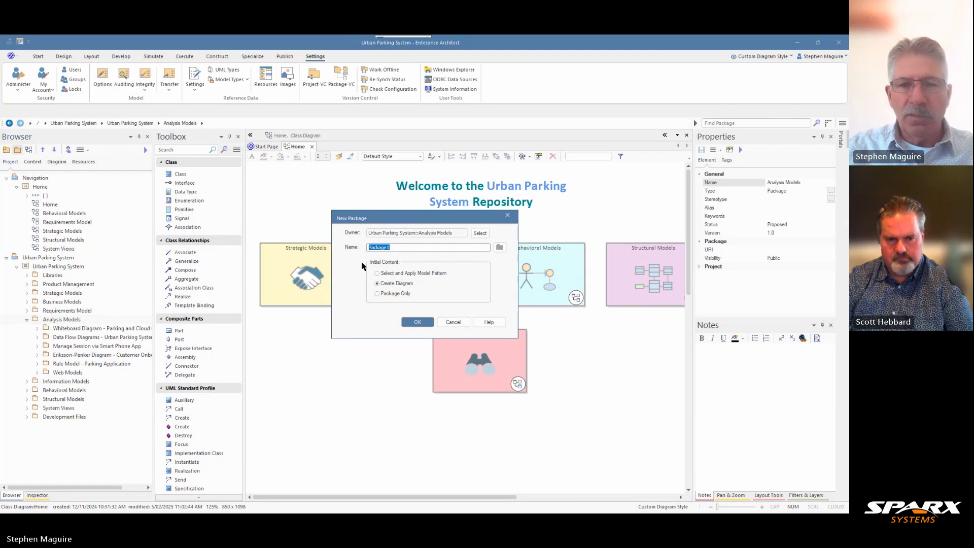
{"action": "type", "text": "Custom Diagram Style - Channel Reservations"}
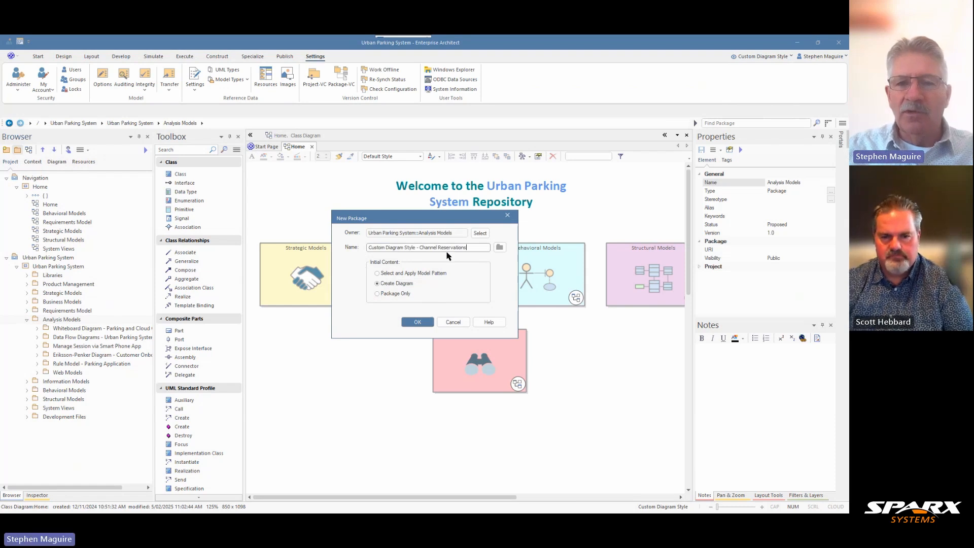
{"action": "left_click", "coordinate": [417, 322]}
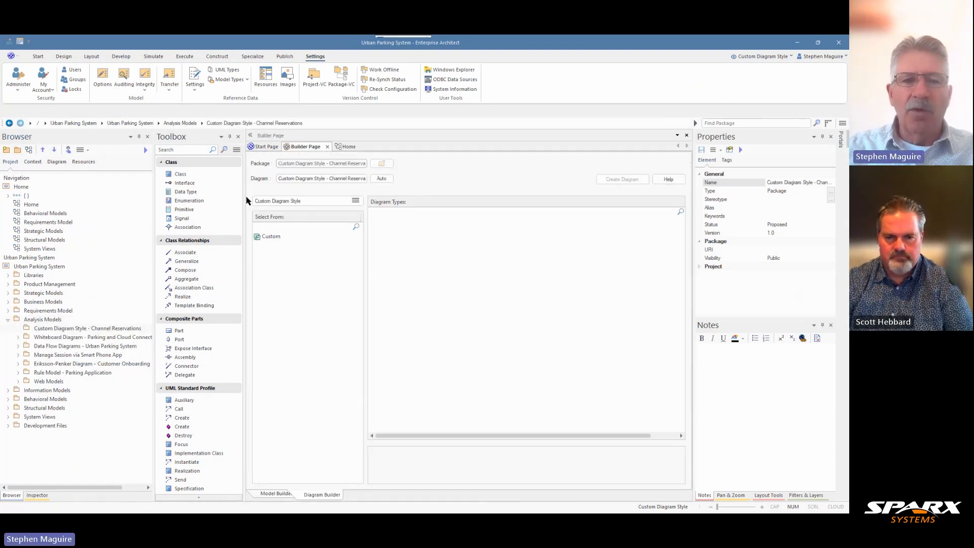
Create a Custom SimpleDiagram in the new Channel Reservations package, keeping the package name as the diagram name.
{"action": "left_click", "coordinate": [270, 238]}
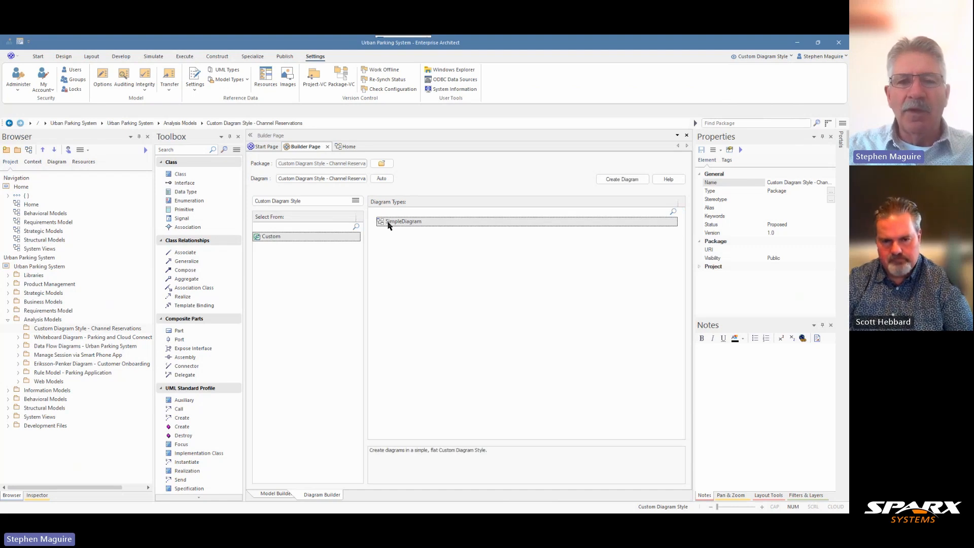
{"action": "left_click", "coordinate": [615, 182]}
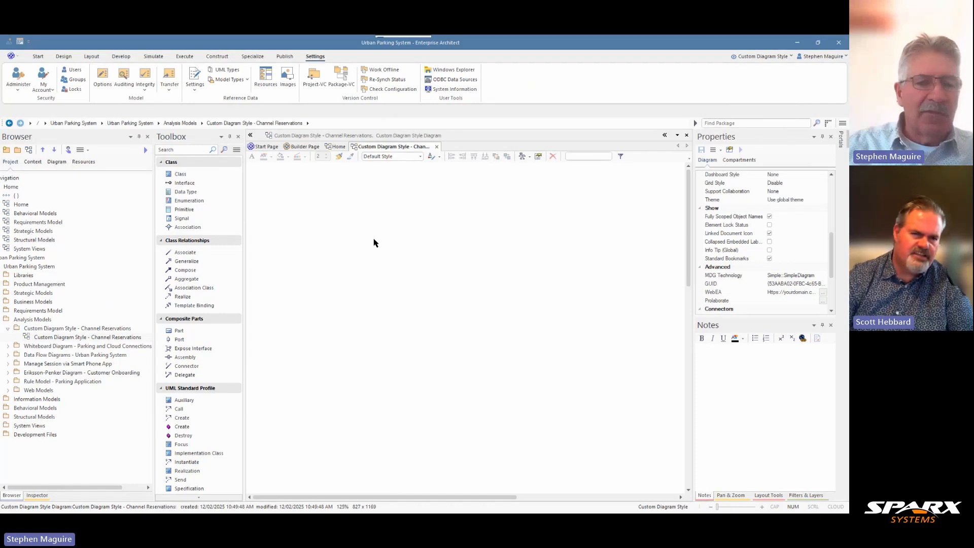
{"action": "left_click_drag", "start_coordinate": [87, 487], "coordinate": [73, 488]}
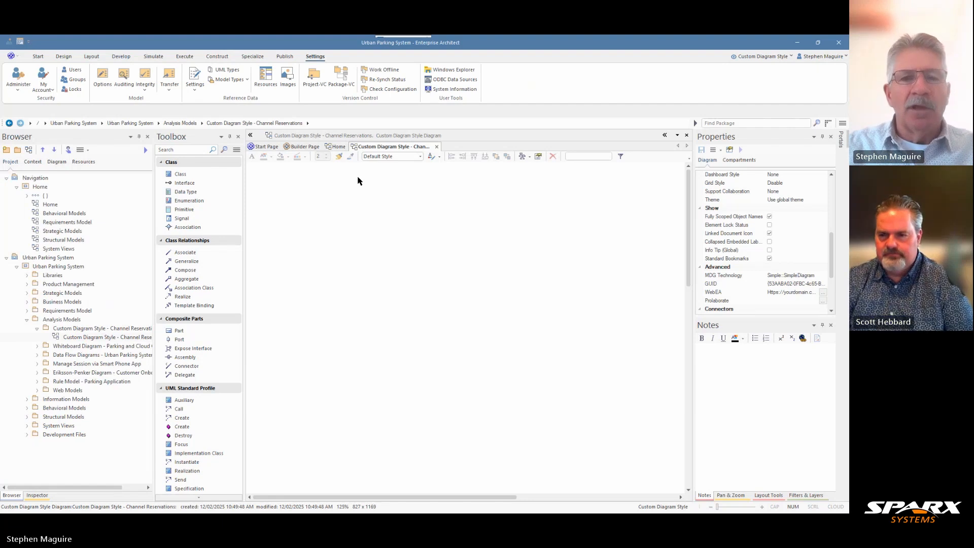
Switch the toolbox to the Analysis Whiteboard perspective and load the Whiteboard shapes.
{"action": "left_click", "coordinate": [237, 151]}
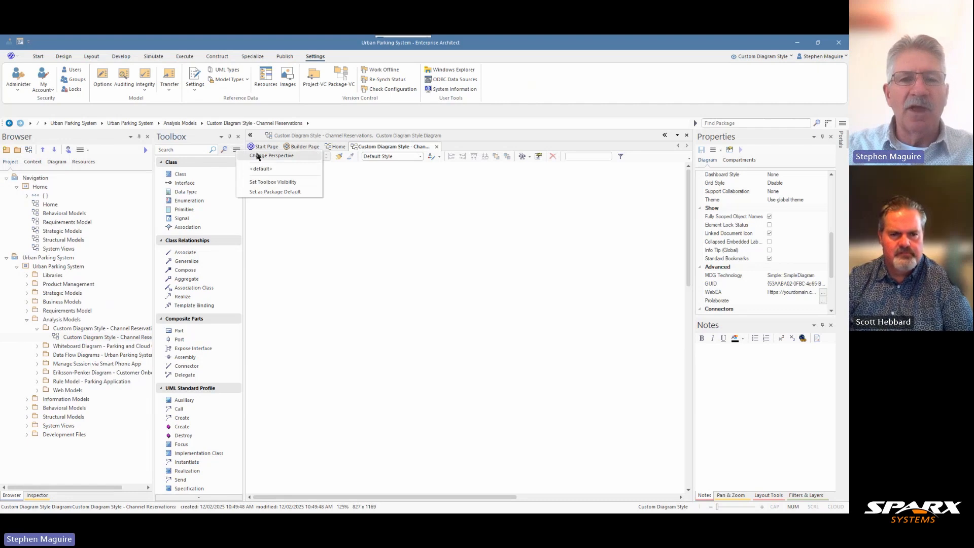
{"action": "left_click", "coordinate": [260, 156]}
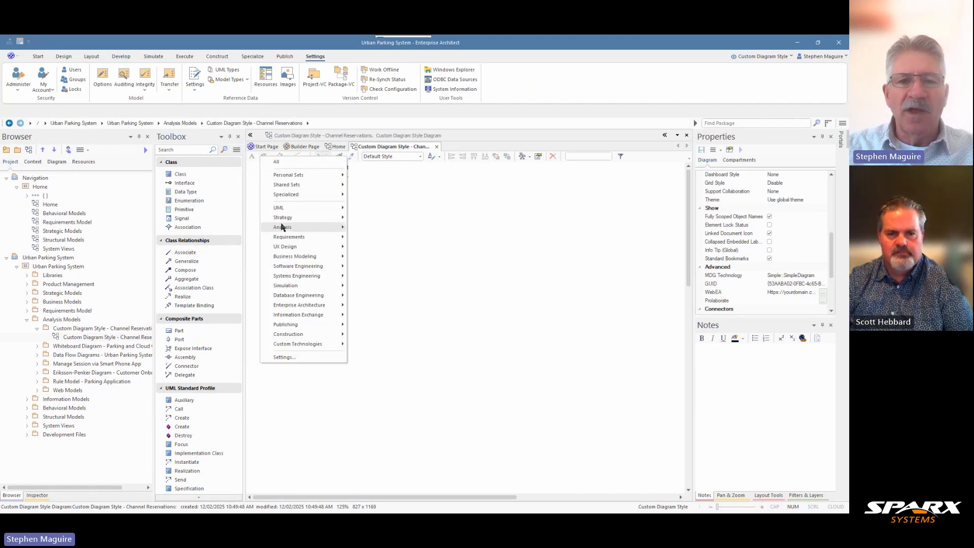
{"action": "mouse_move", "coordinate": [304, 226]}
{"action": "left_click", "coordinate": [388, 279]}
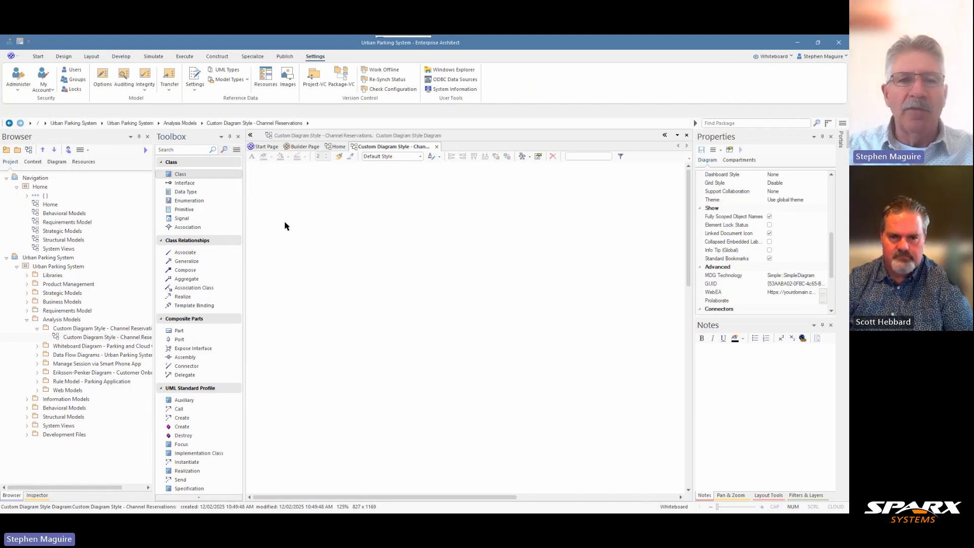
{"action": "left_click", "coordinate": [237, 150]}
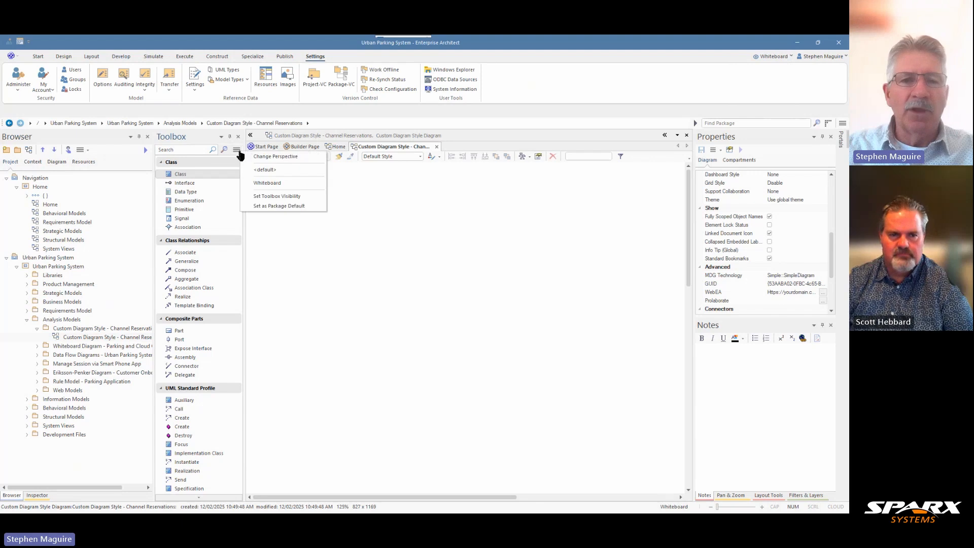
{"action": "left_click", "coordinate": [267, 184]}
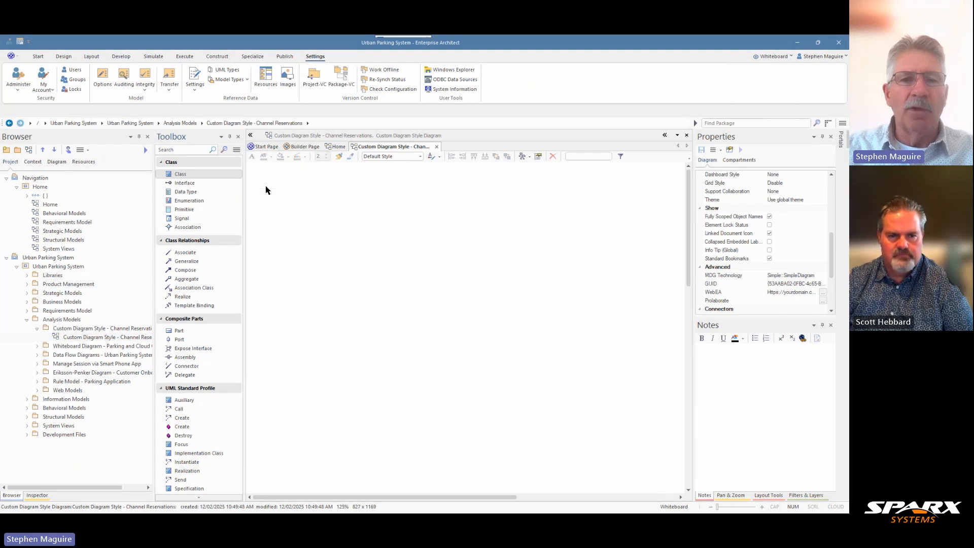
Switch the toolbox to the UML Structural perspective and load the Class toolbox pages.
{"action": "left_click", "coordinate": [237, 152]}
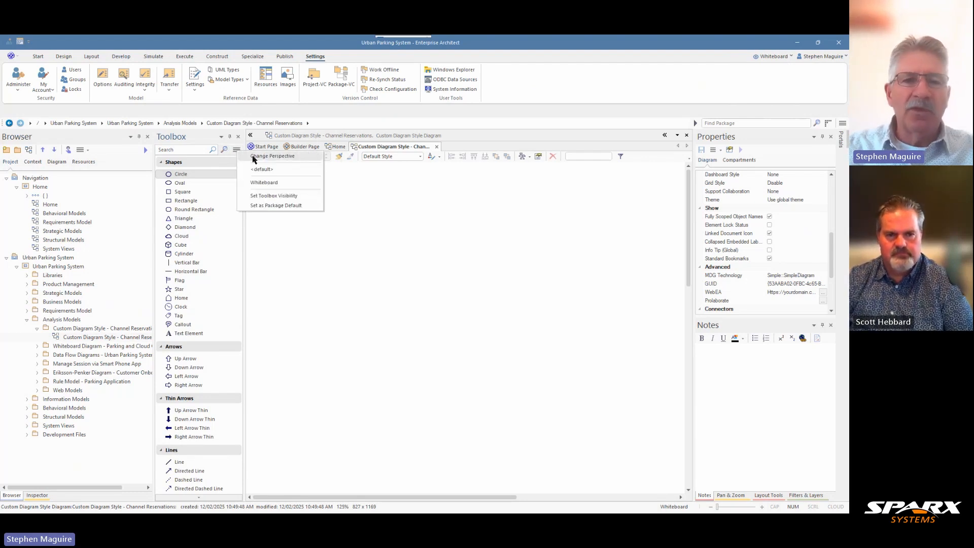
{"action": "left_click", "coordinate": [254, 158]}
{"action": "mouse_move", "coordinate": [279, 209]}
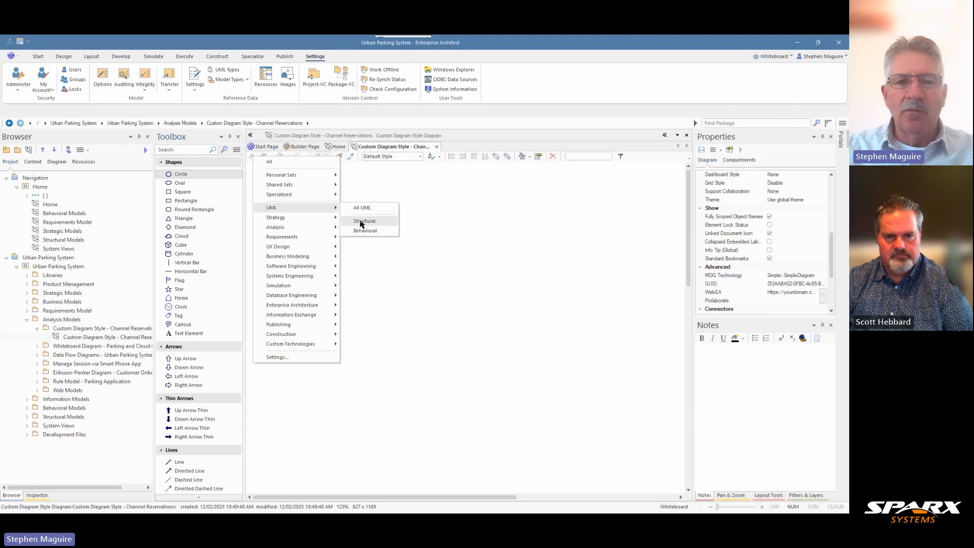
{"action": "left_click", "coordinate": [362, 223]}
{"action": "left_click", "coordinate": [236, 150]}
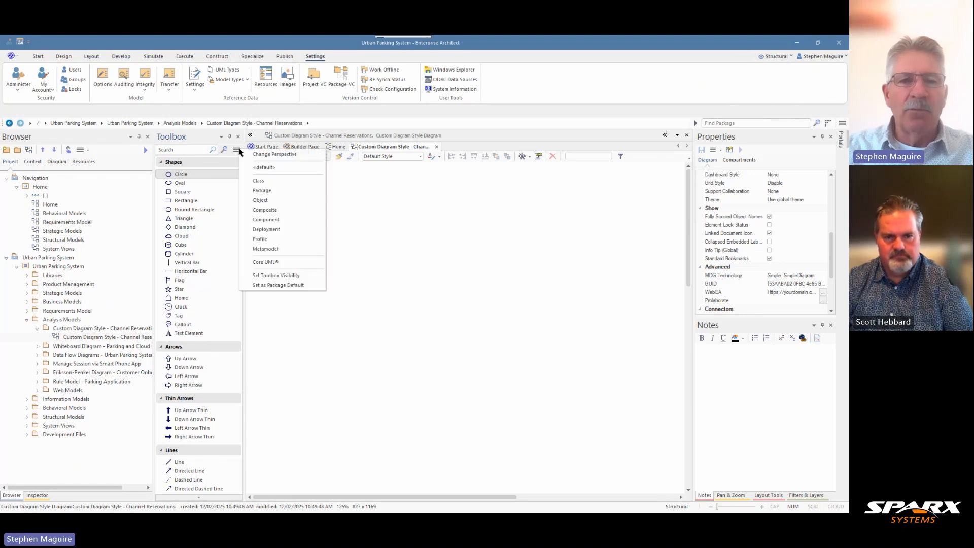
{"action": "left_click", "coordinate": [259, 181]}
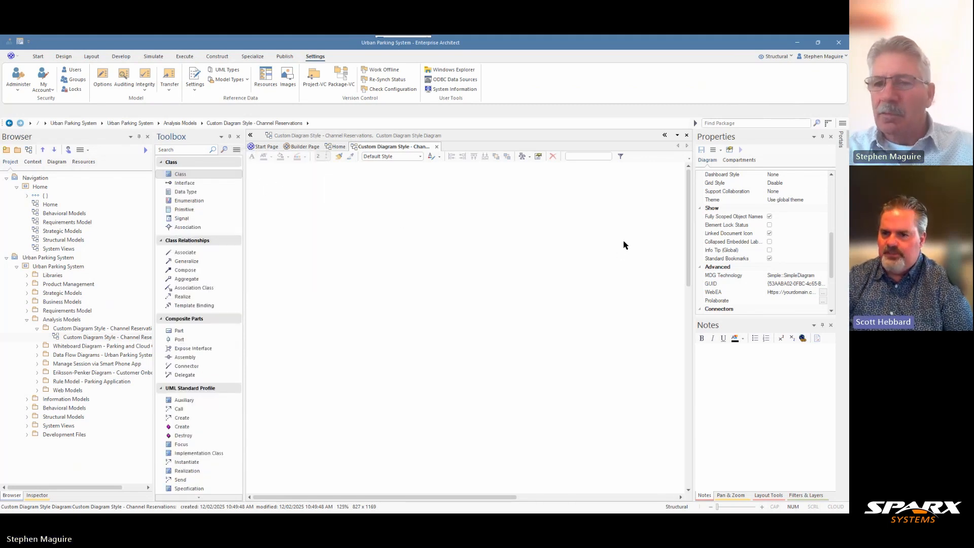
Examine the general and appearance properties of the Channel Reservations diagram, including its type and Custom Style option.
{"action": "left_click", "coordinate": [553, 237]}
{"action": "scroll", "coordinate": [774, 228], "scroll_direction": "up", "scroll_amount": 2}
{"action": "scroll", "coordinate": [774, 232], "scroll_direction": "up", "scroll_amount": 2}
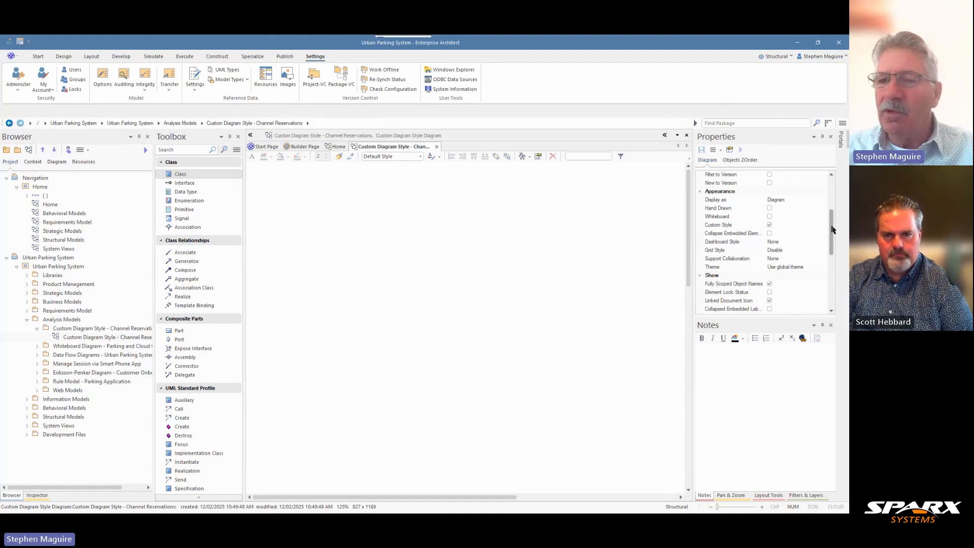
{"action": "scroll", "coordinate": [831, 230], "scroll_direction": "up", "scroll_amount": 4}
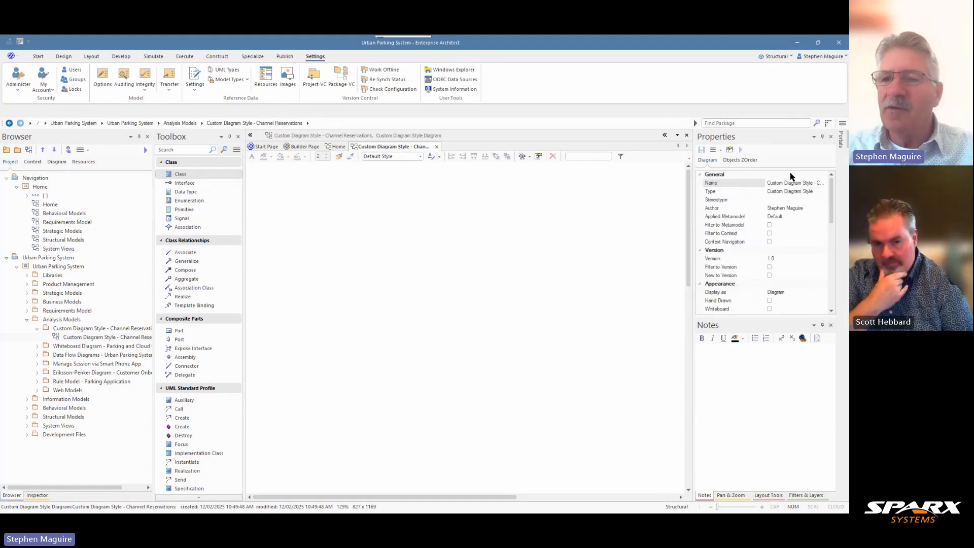
{"action": "scroll", "coordinate": [834, 205], "scroll_direction": "down", "scroll_amount": 1}
{"action": "scroll", "coordinate": [833, 205], "scroll_direction": "down", "scroll_amount": 4}
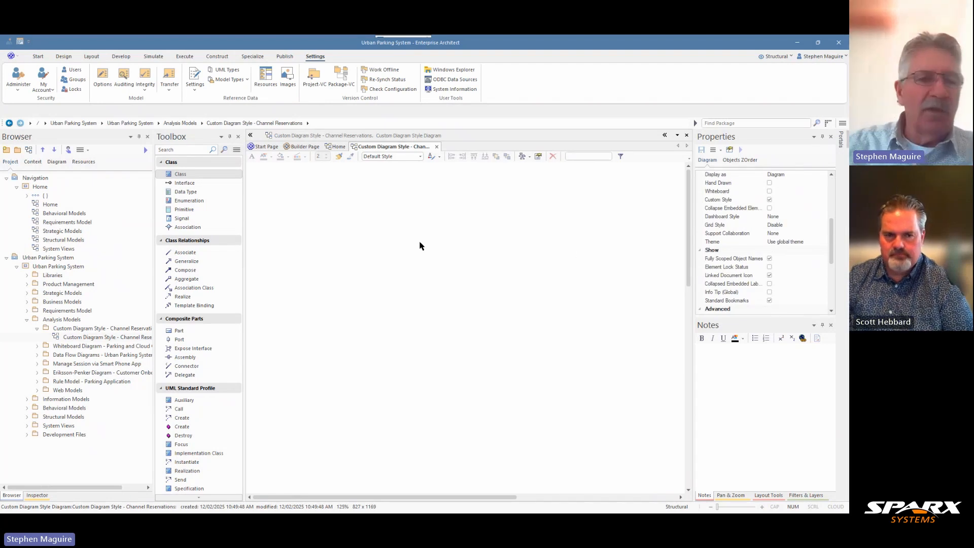
Add a package named "Channels" under the Custom Diagram Style - Channel Reservations package and close the diagram builder without creating a diagram.
{"action": "left_click", "coordinate": [74, 328]}
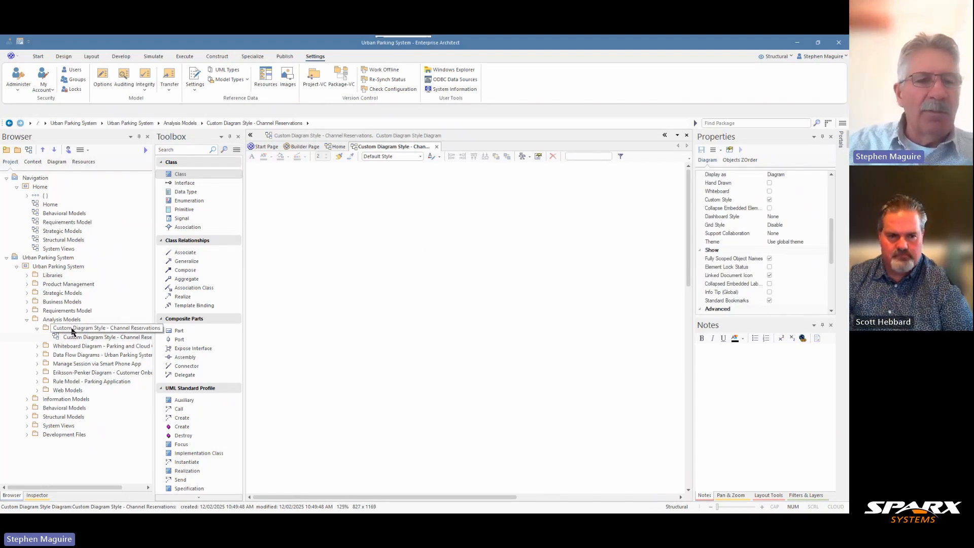
{"action": "left_click", "coordinate": [19, 151]}
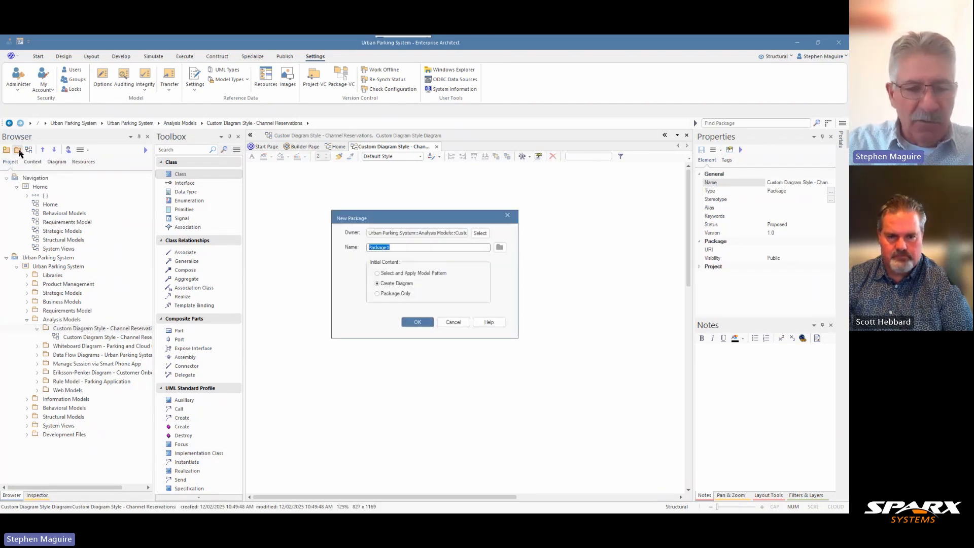
{"action": "type", "text": "Cha"}
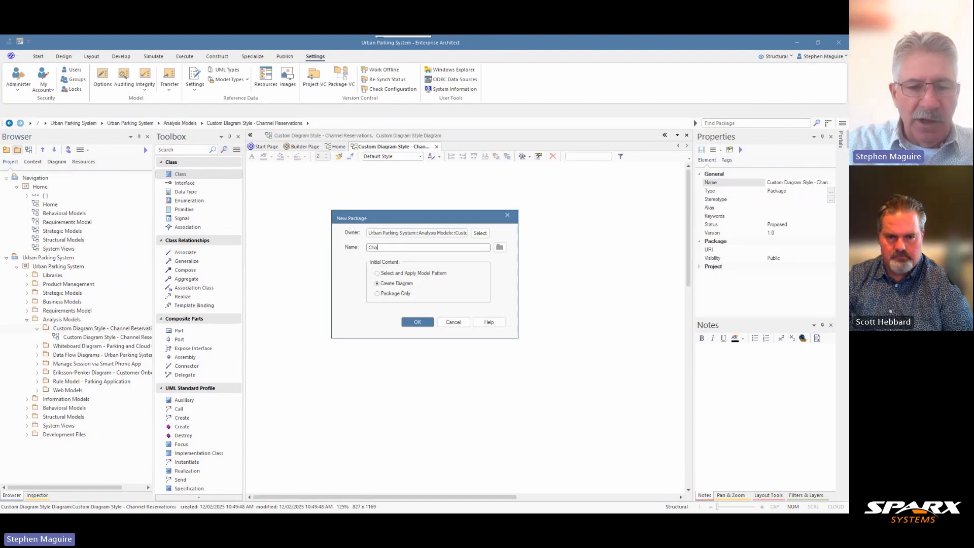
{"action": "type", "text": "nnels"}
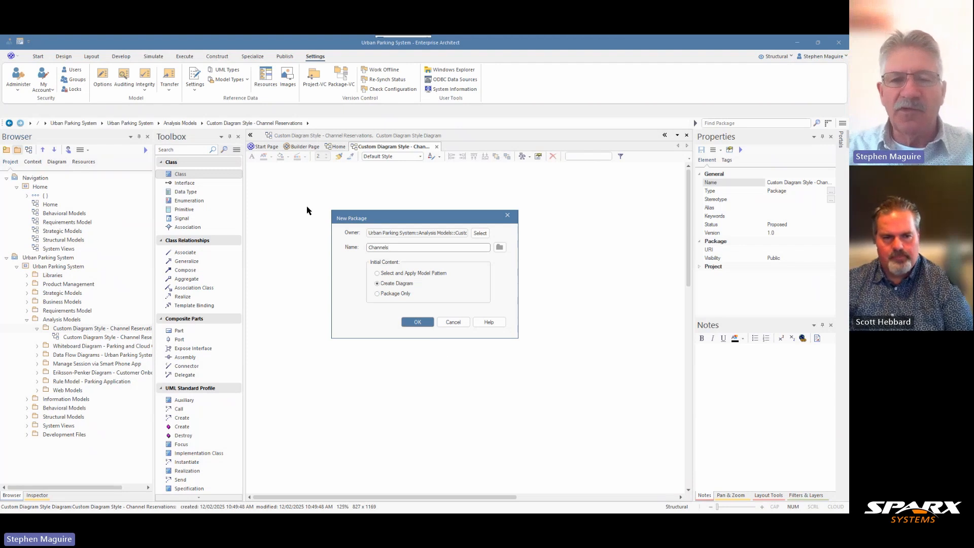
{"action": "left_click", "coordinate": [418, 323]}
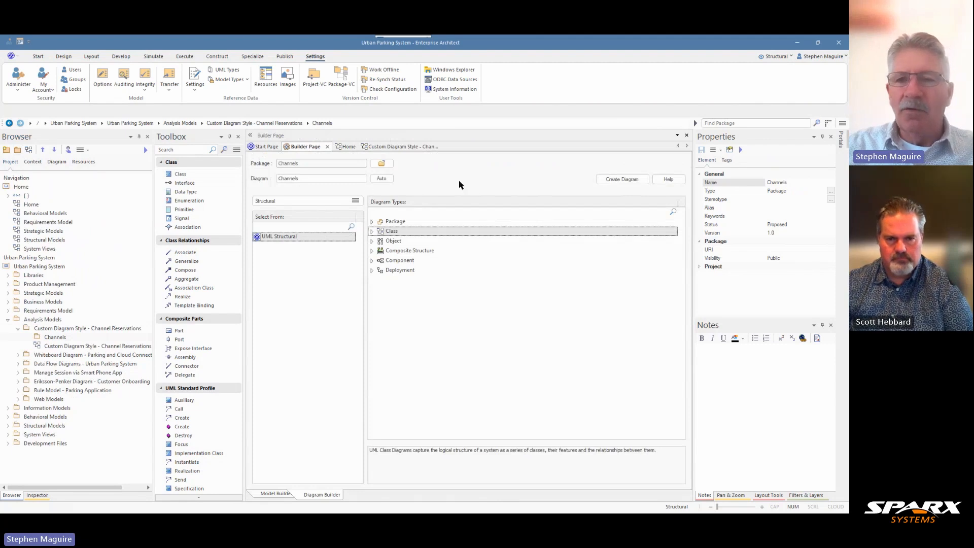
{"action": "left_click", "coordinate": [326, 147]}
Turn off the Custom Style appearance option of the Custom Diagram Style - Channel Reservations diagram.
{"action": "left_click", "coordinate": [104, 348]}
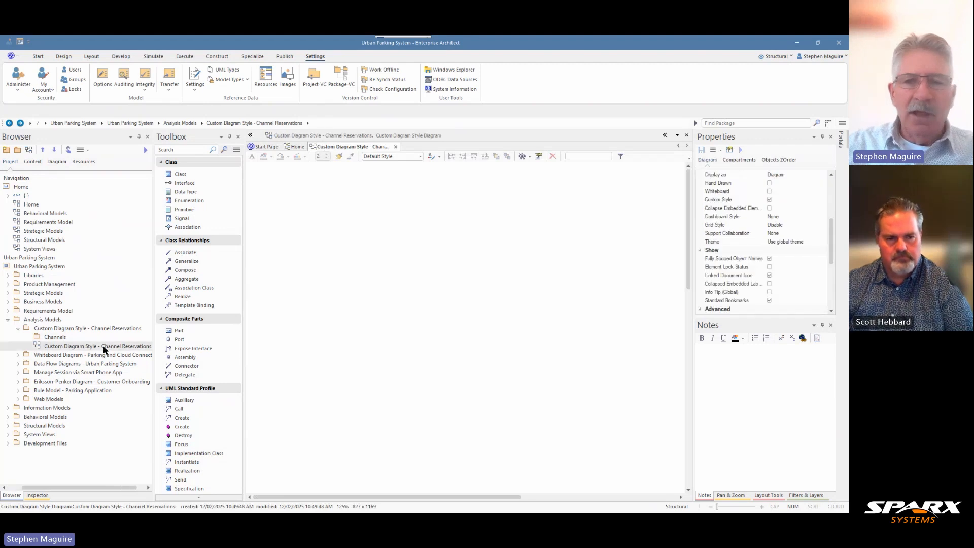
{"action": "left_click", "coordinate": [769, 200]}
{"action": "scroll", "coordinate": [828, 231], "scroll_direction": "up", "scroll_amount": 1}
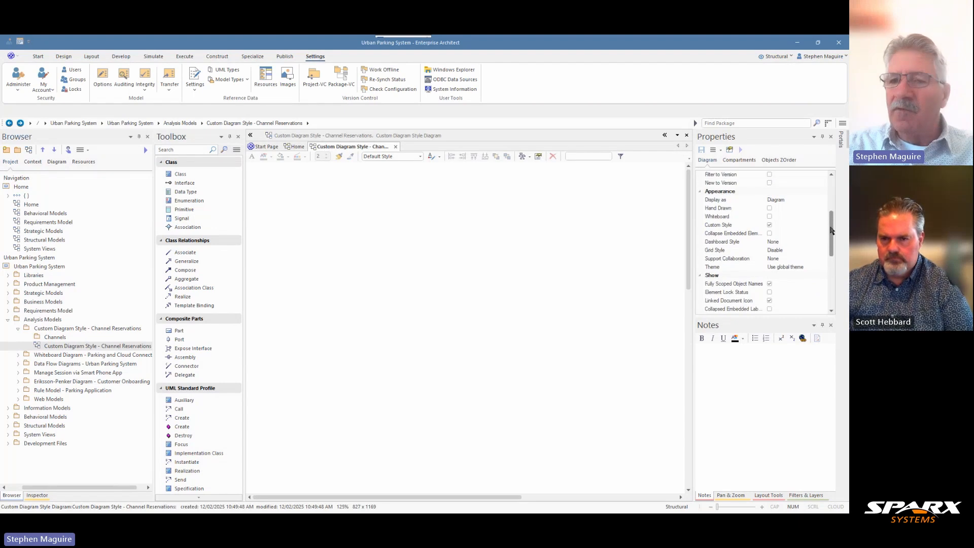
{"action": "left_click", "coordinate": [769, 225]}
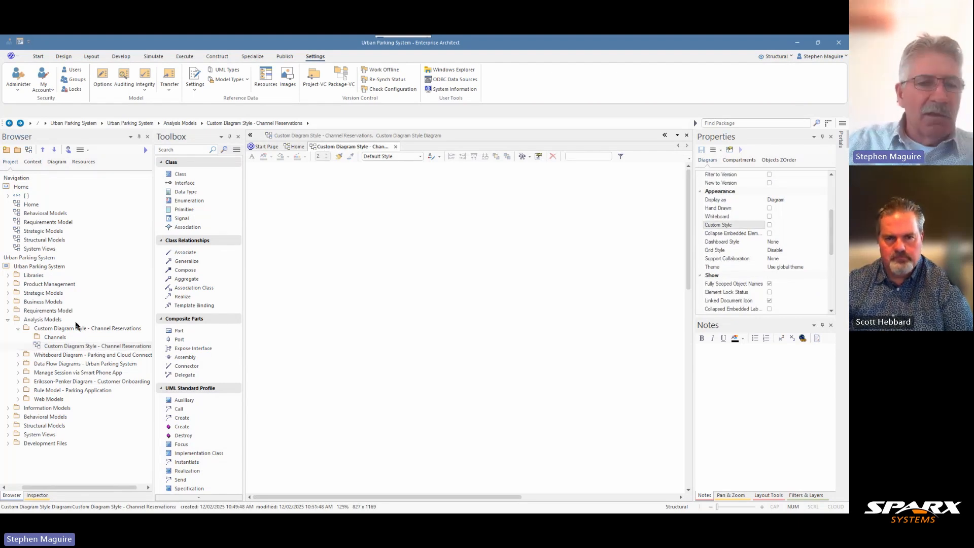
Place the Channels package on the Channel Reservations diagram and turn on the diagram's Custom Style appearance option.
{"action": "left_click", "coordinate": [56, 337]}
{"action": "left_click_drag", "start_coordinate": [55, 339], "coordinate": [302, 275]}
{"action": "left_click", "coordinate": [324, 280]}
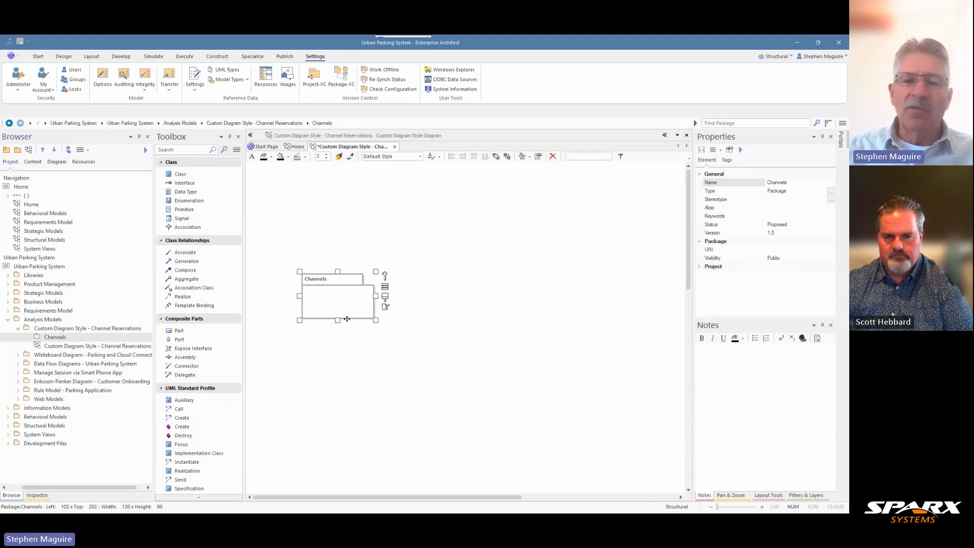
{"action": "left_click", "coordinate": [512, 263]}
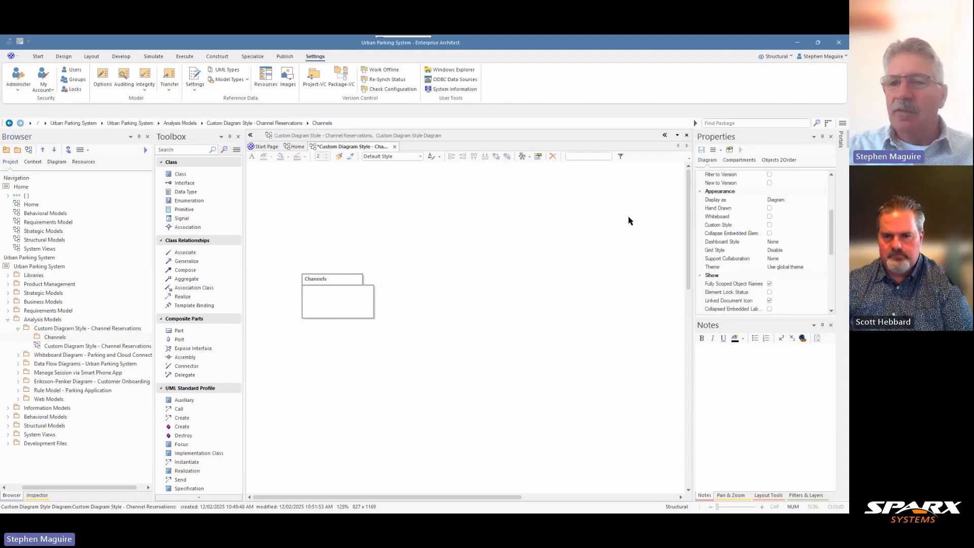
{"action": "left_click", "coordinate": [769, 225]}
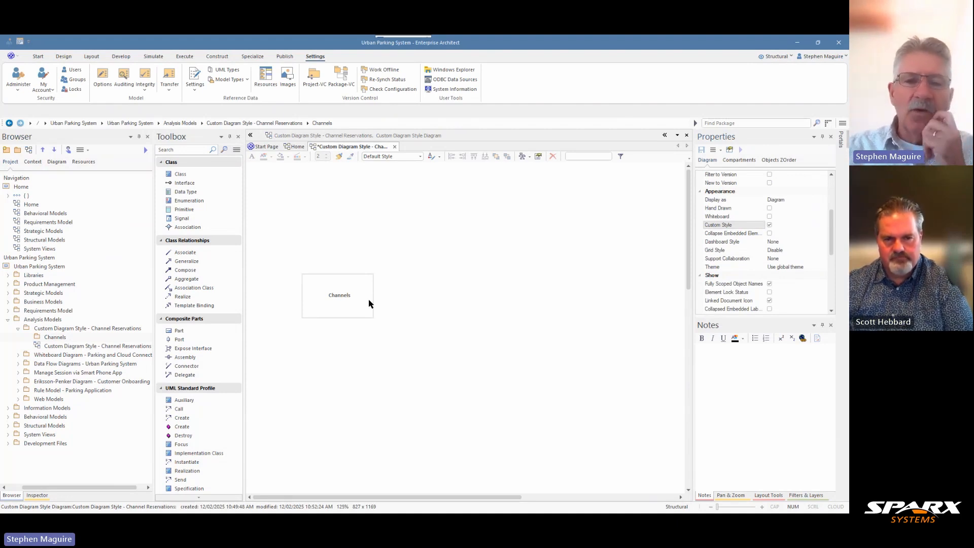
Enlarge the Channels package into a tall container about 213 wide by 389 high, near the diagram's upper left.
{"action": "mouse_move", "coordinate": [363, 290]}
{"action": "left_mouse_down"}
{"action": "mouse_move", "coordinate": [345, 264]}
{"action": "mouse_move", "coordinate": [350, 270]}
{"action": "left_mouse_up"}
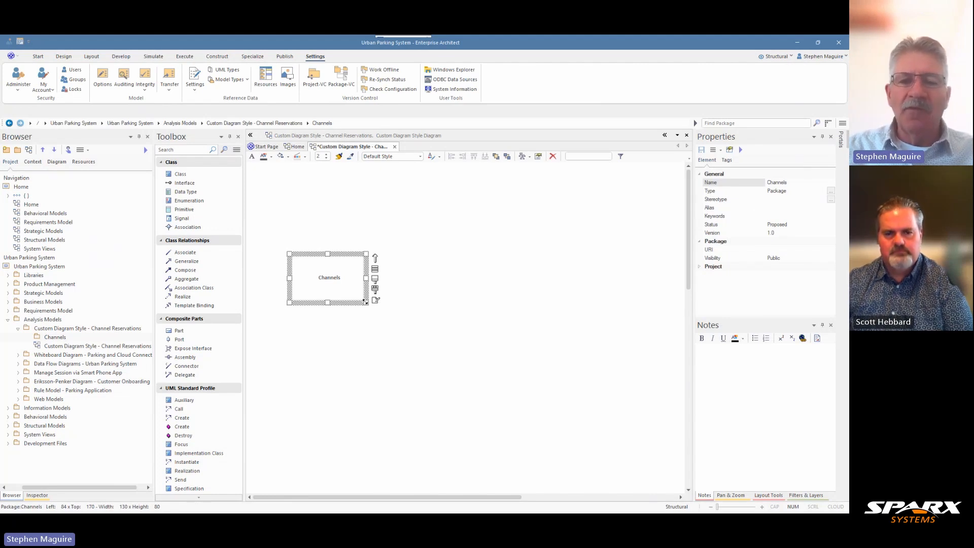
{"action": "left_click_drag", "start_coordinate": [365, 301], "coordinate": [411, 473]}
{"action": "left_click_drag", "start_coordinate": [379, 358], "coordinate": [362, 326]}
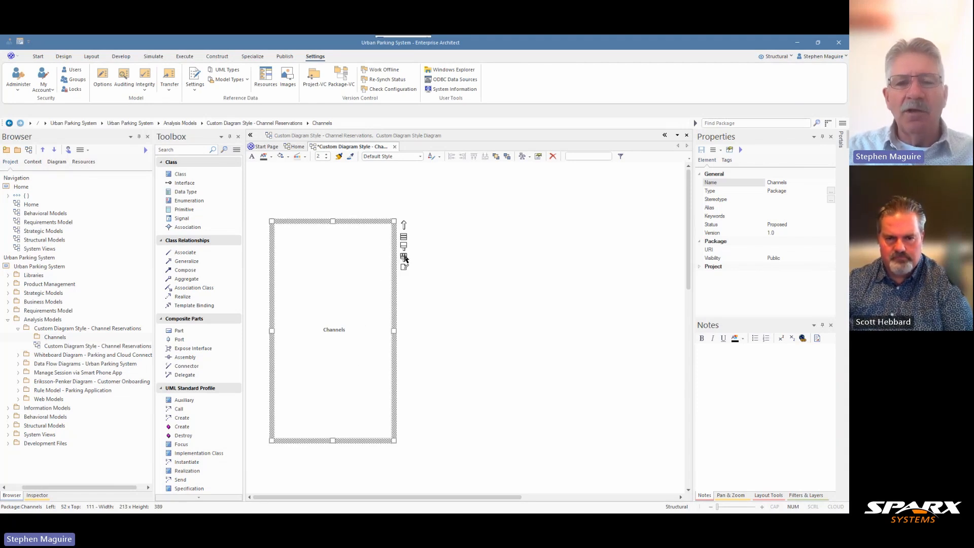
Change the custom shape of the Channels package to Round Rectangle.
{"action": "mouse_move", "coordinate": [405, 259]}
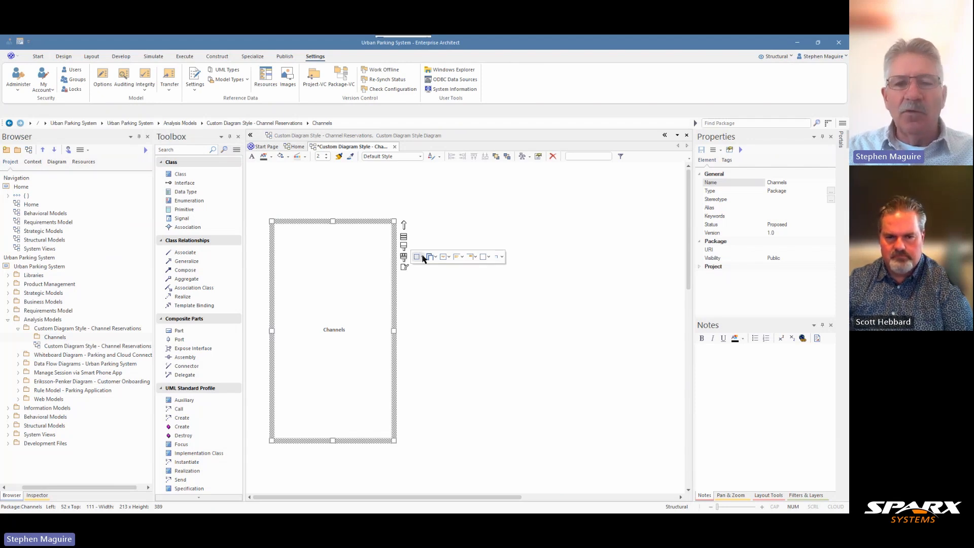
{"action": "left_click", "coordinate": [423, 257]}
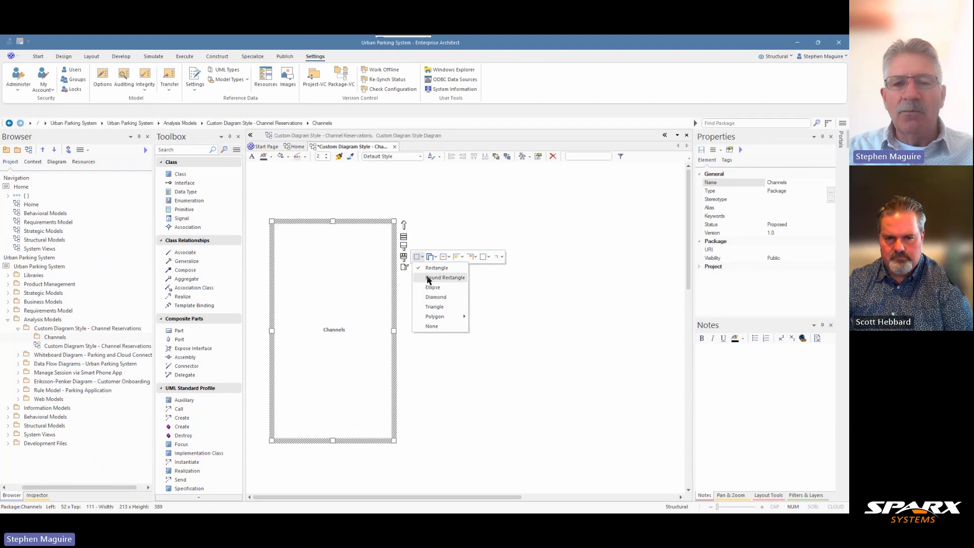
{"action": "left_click", "coordinate": [428, 278]}
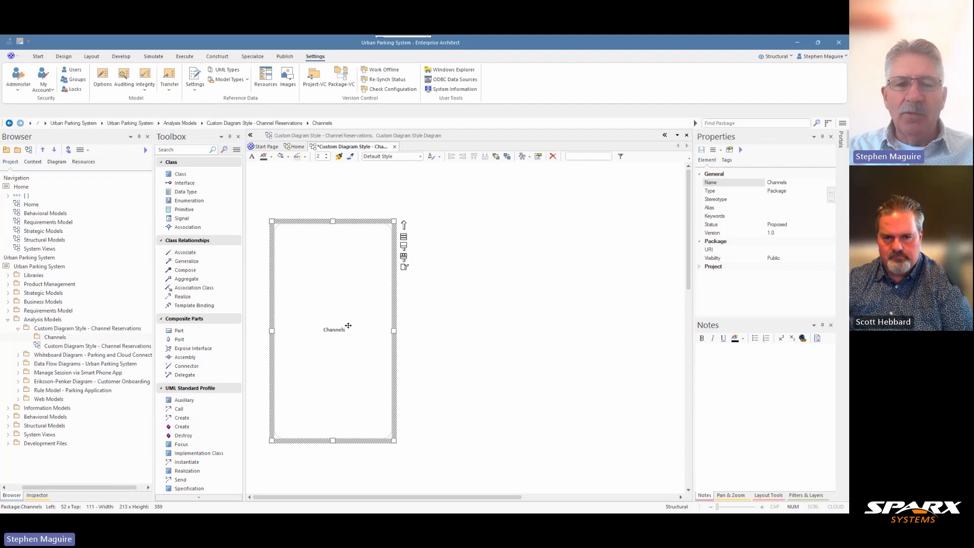
Try the Top Left and Bottom Right text alignments on the Channels package, and settle on Top Center.
{"action": "mouse_move", "coordinate": [404, 257]}
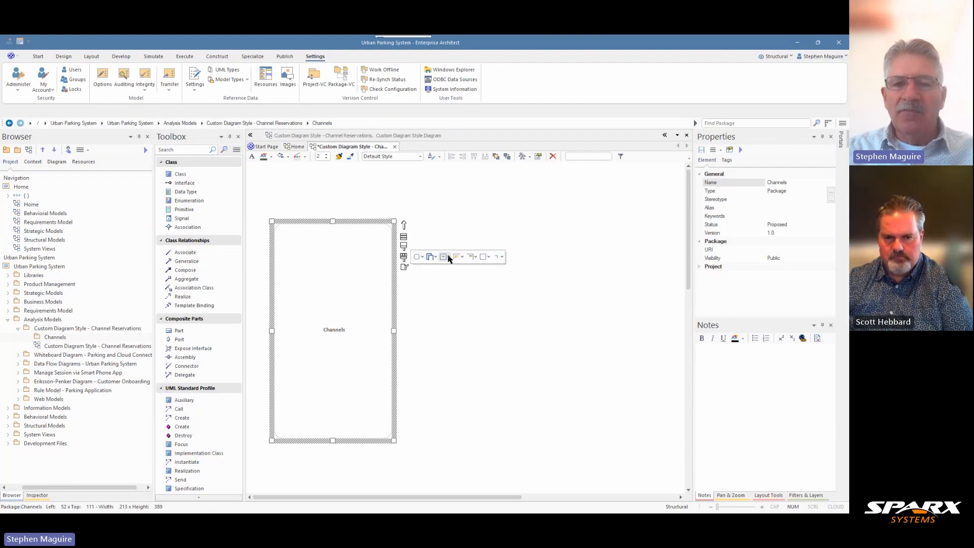
{"action": "left_click", "coordinate": [449, 258]}
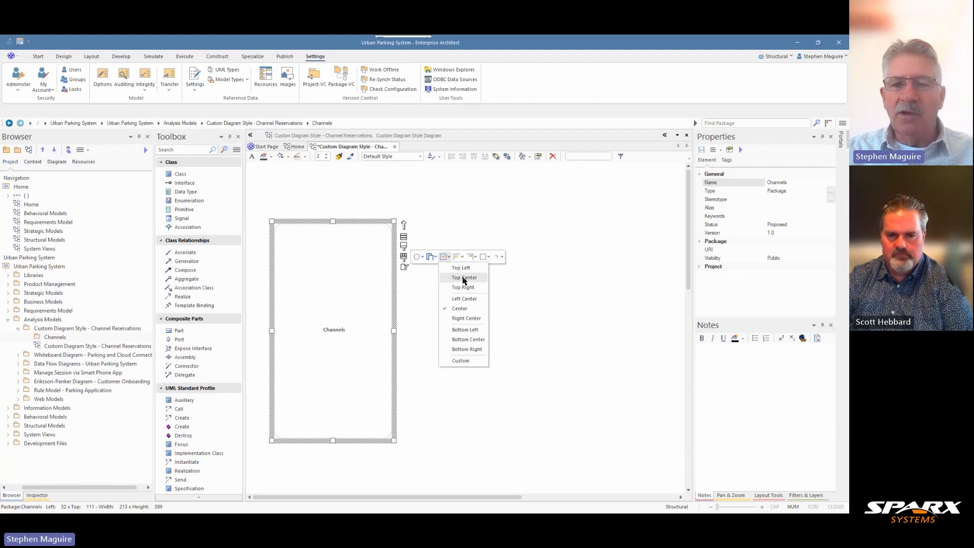
{"action": "left_click", "coordinate": [459, 268]}
{"action": "left_click", "coordinate": [447, 257]}
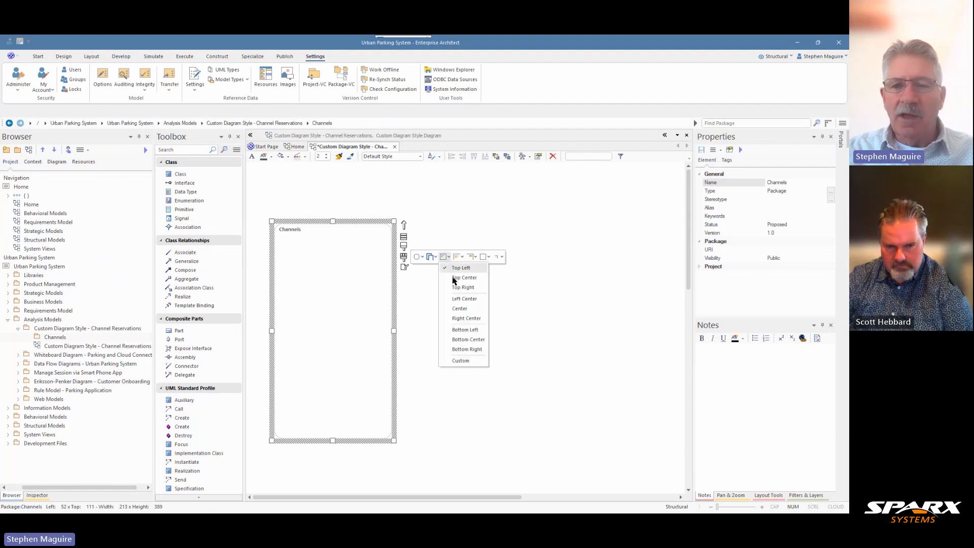
{"action": "left_click", "coordinate": [461, 350]}
{"action": "left_click", "coordinate": [434, 256]}
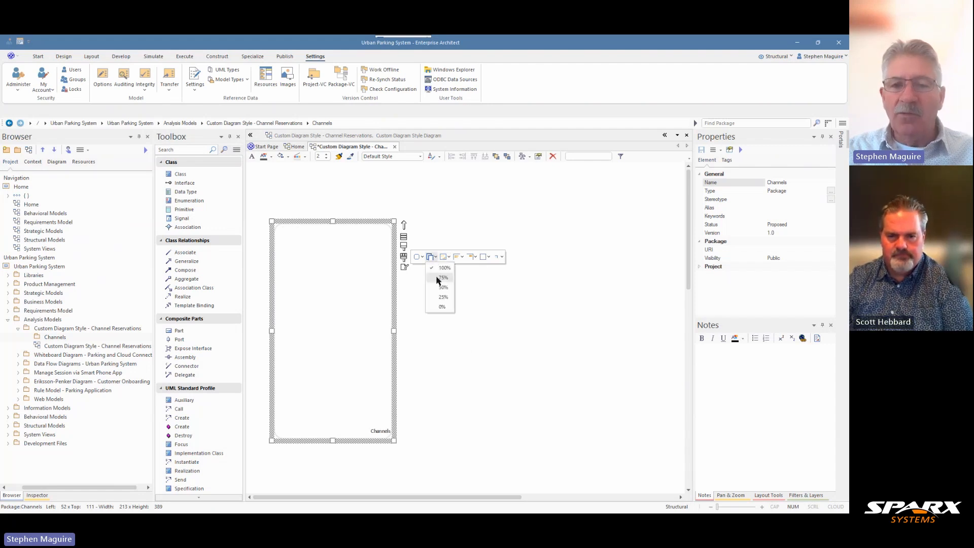
{"action": "left_click", "coordinate": [446, 256]}
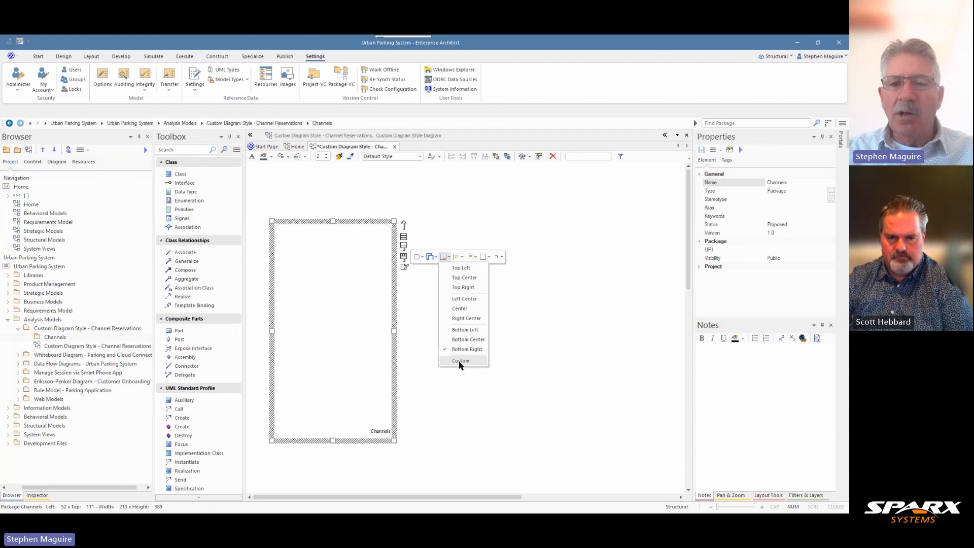
{"action": "left_click", "coordinate": [470, 279]}
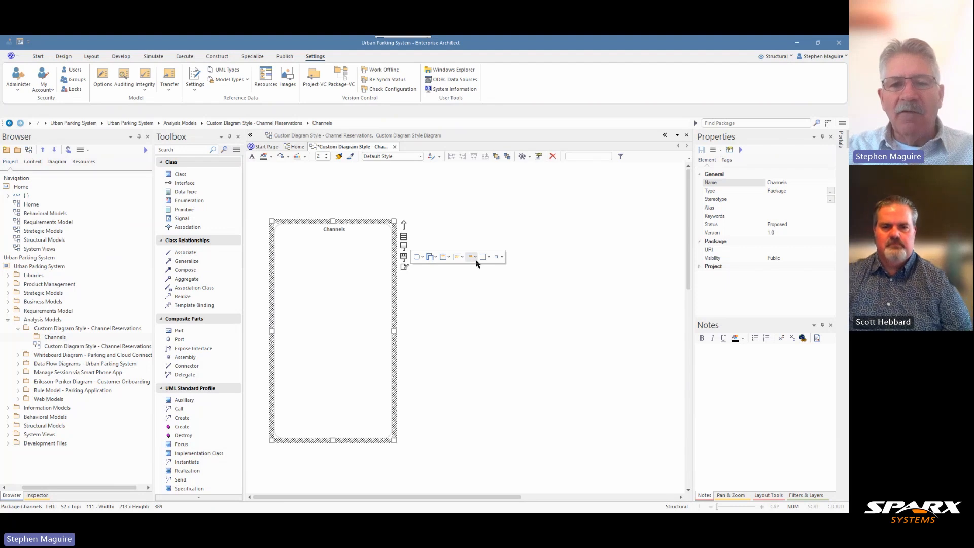
Set the border line style of the Channels package to Dash and review its other custom style options.
{"action": "left_click", "coordinate": [476, 259]}
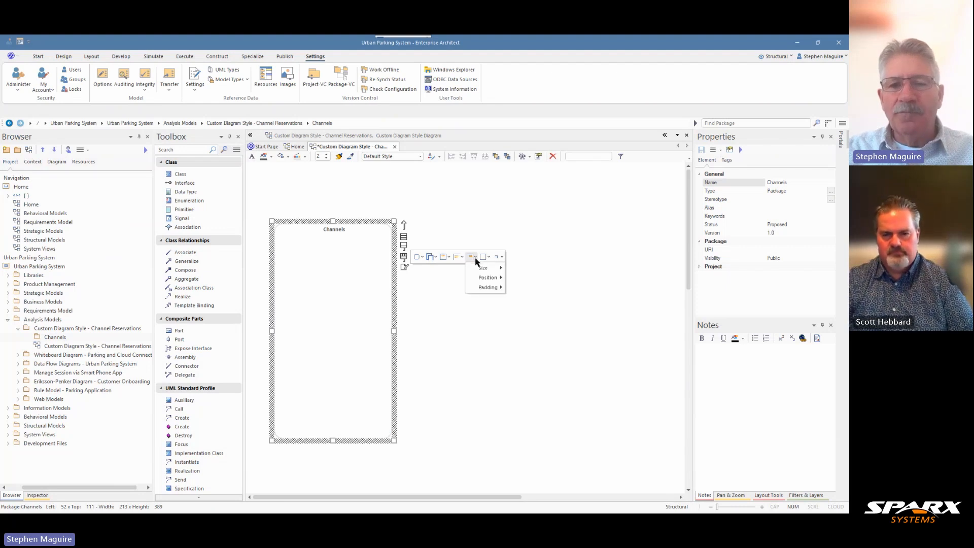
{"action": "left_click", "coordinate": [462, 257]}
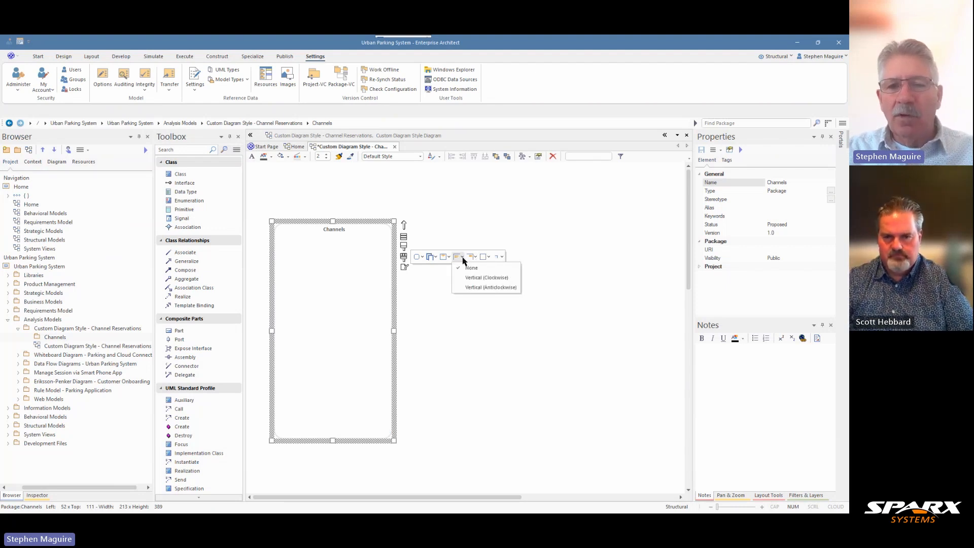
{"action": "left_click", "coordinate": [490, 258]}
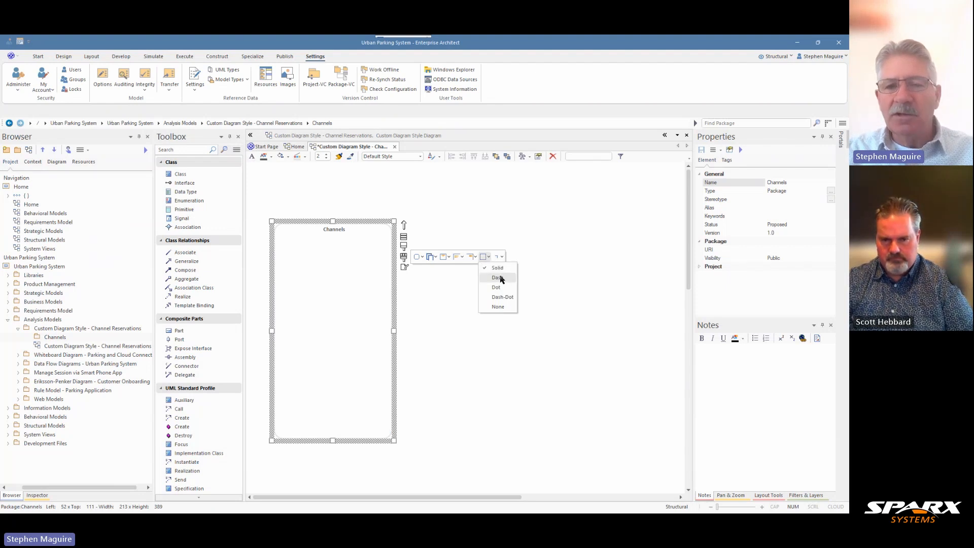
{"action": "left_click", "coordinate": [500, 279]}
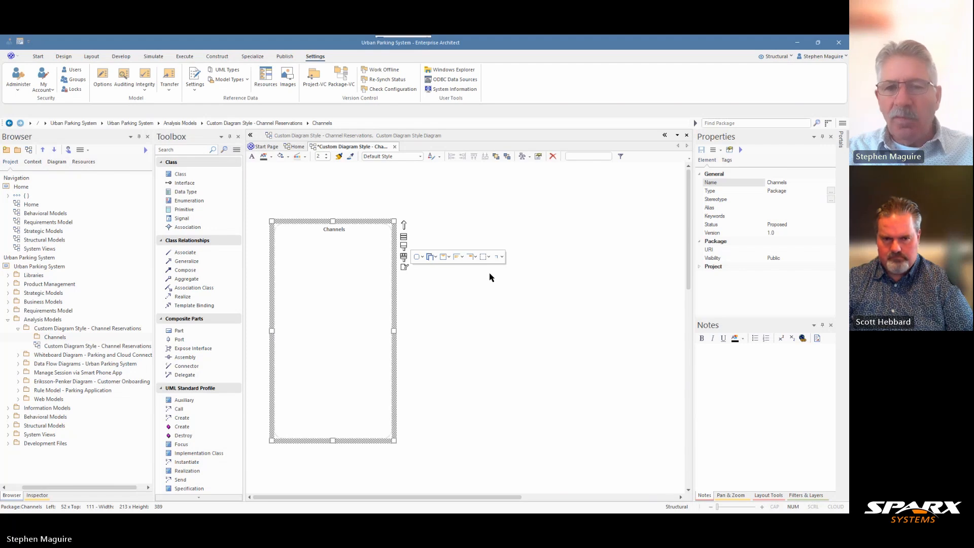
{"action": "left_click", "coordinate": [489, 258]}
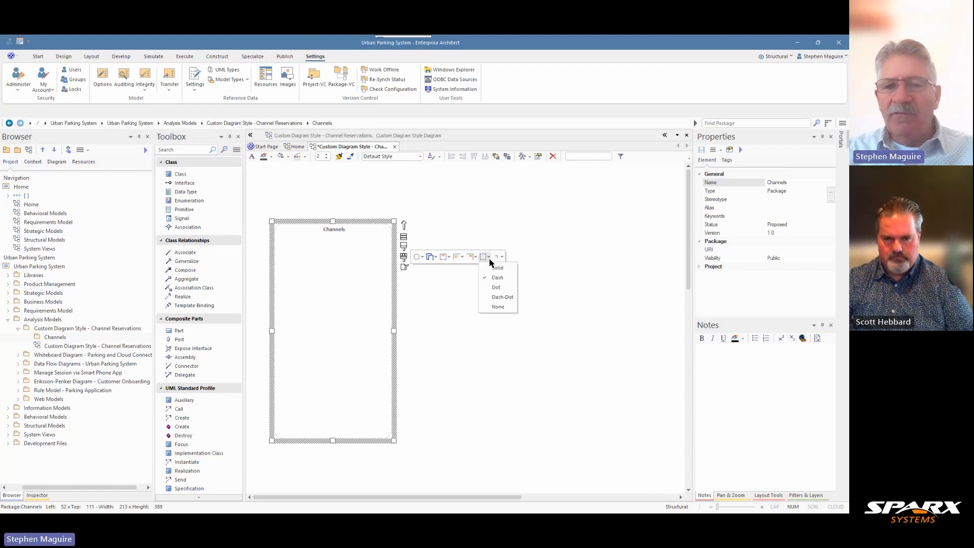
{"action": "left_click", "coordinate": [501, 257]}
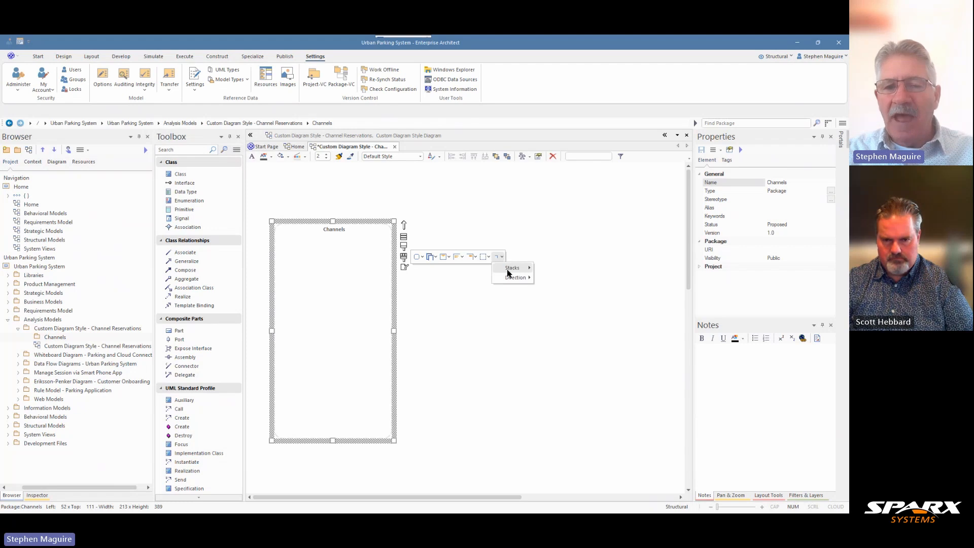
{"action": "left_click", "coordinate": [436, 257]}
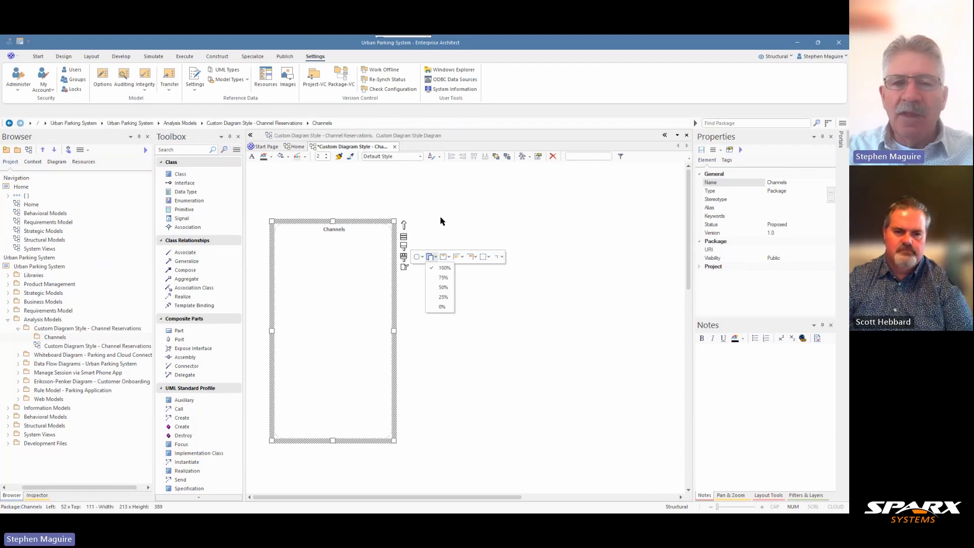
{"action": "left_click", "coordinate": [404, 257]}
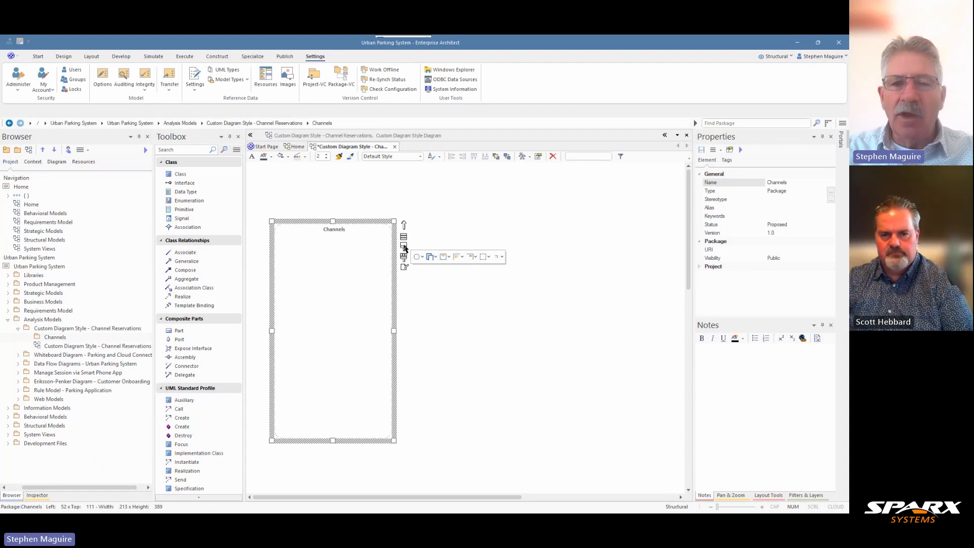
Give the Channels package a blue border with a line width of 4.
{"action": "left_click", "coordinate": [404, 247]}
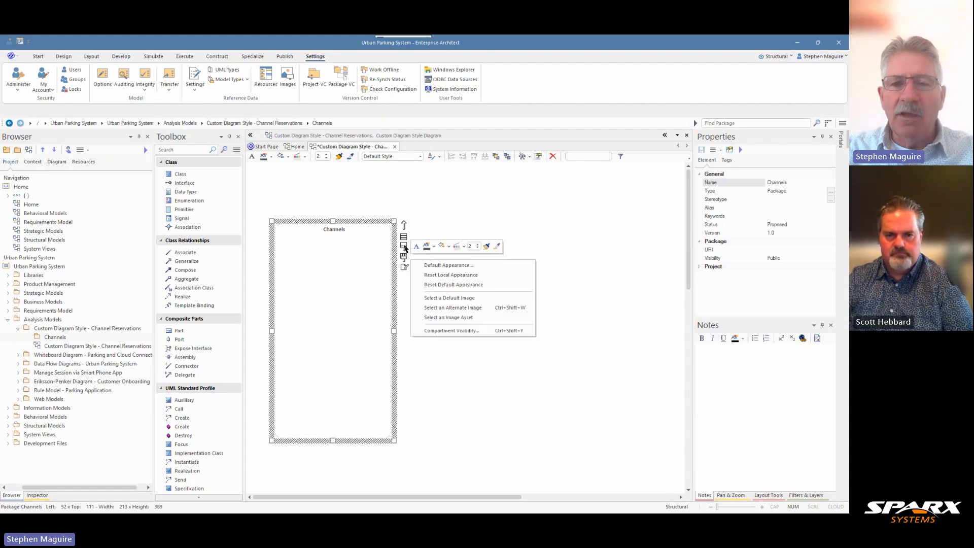
{"action": "left_click", "coordinate": [464, 247]}
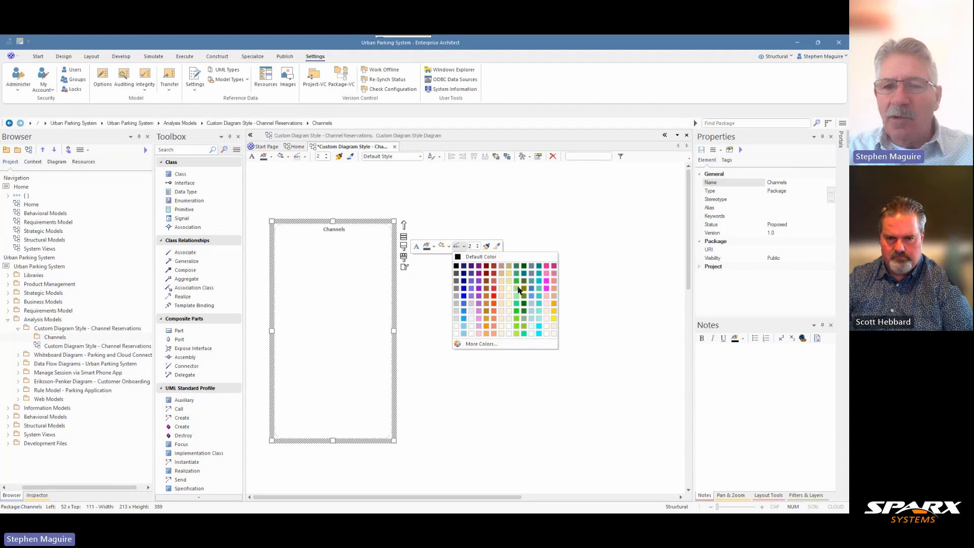
{"action": "left_click", "coordinate": [532, 293]}
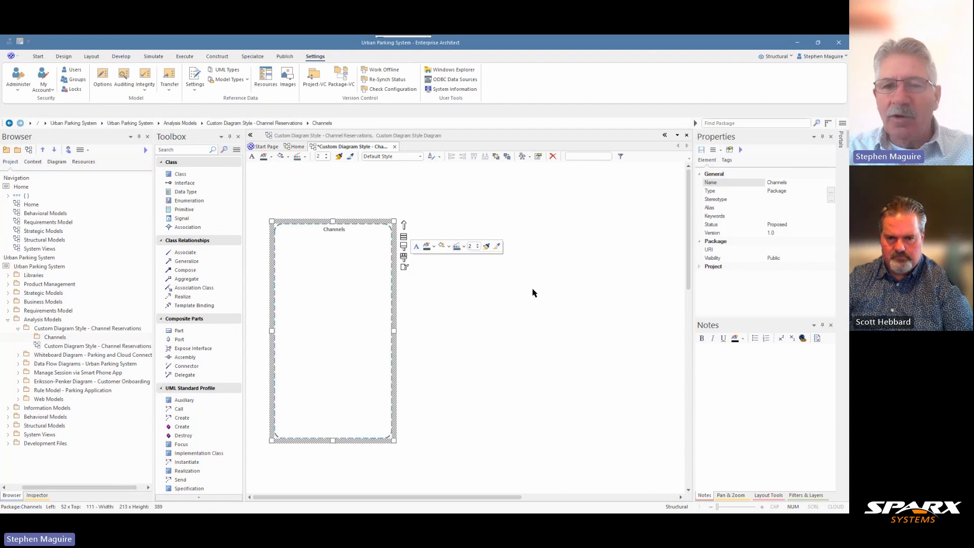
{"action": "left_click", "coordinate": [478, 245]}
{"action": "left_click", "coordinate": [479, 244]}
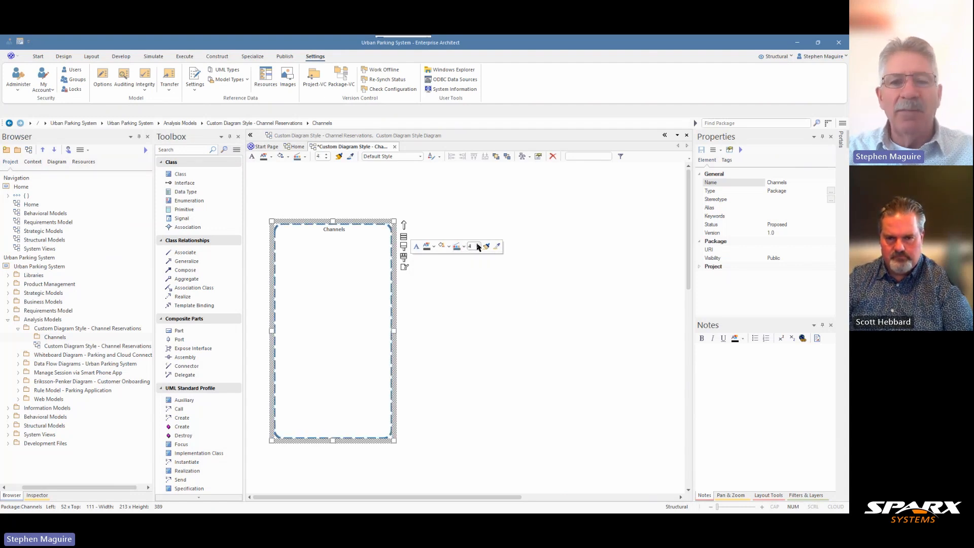
{"action": "left_click", "coordinate": [482, 292]}
{"action": "left_click", "coordinate": [387, 301]}
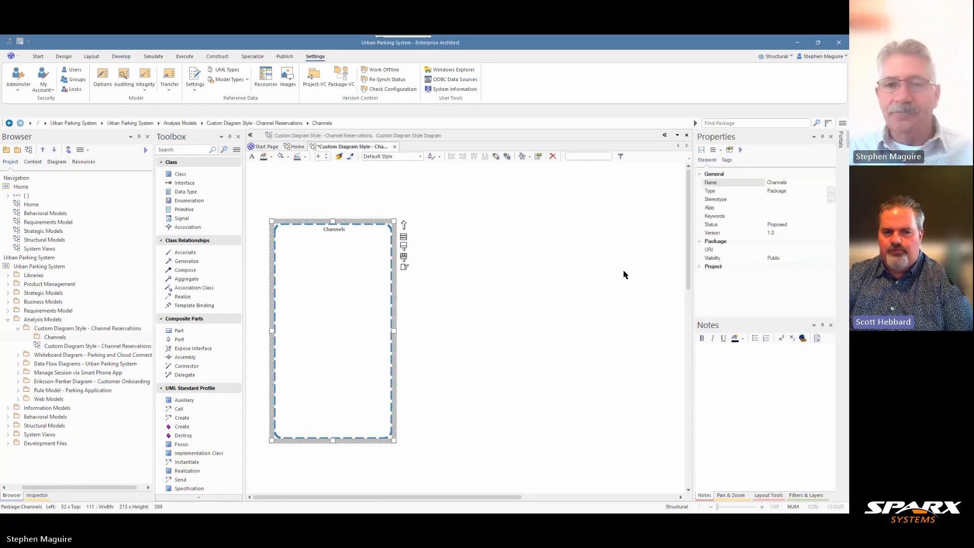
{"action": "left_click", "coordinate": [511, 287]}
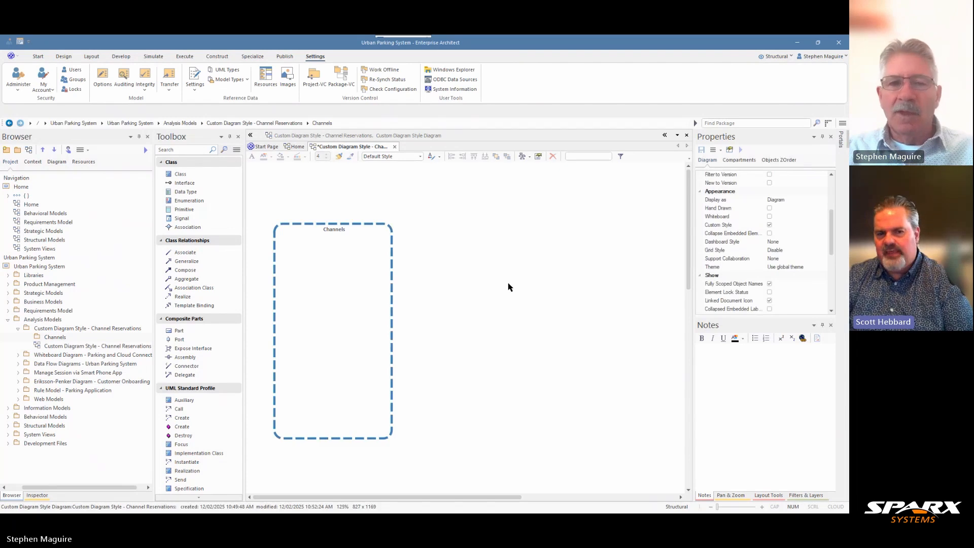
Locate the Channels package from the diagram in the project browser.
{"action": "left_click", "coordinate": [369, 284]}
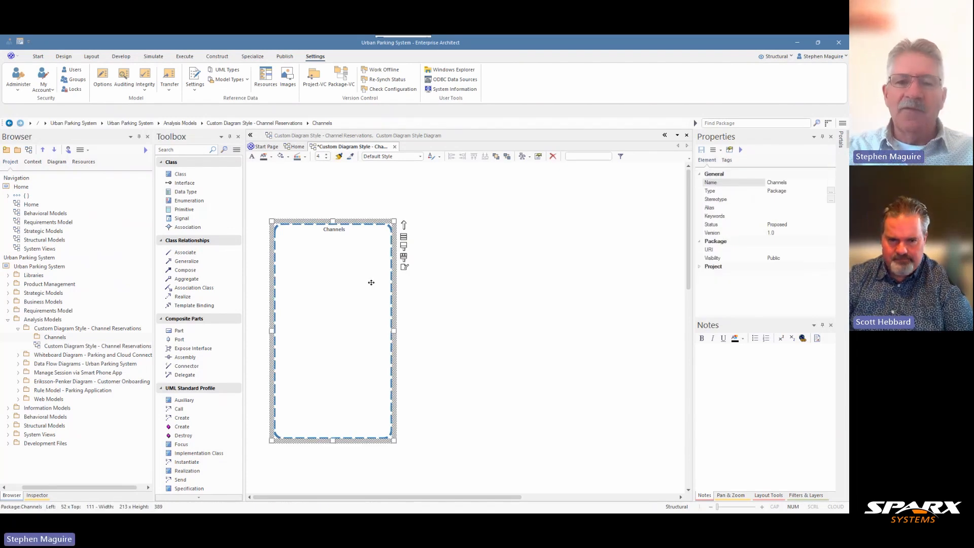
{"action": "right_click", "coordinate": [371, 283]}
{"action": "mouse_move", "coordinate": [421, 413]}
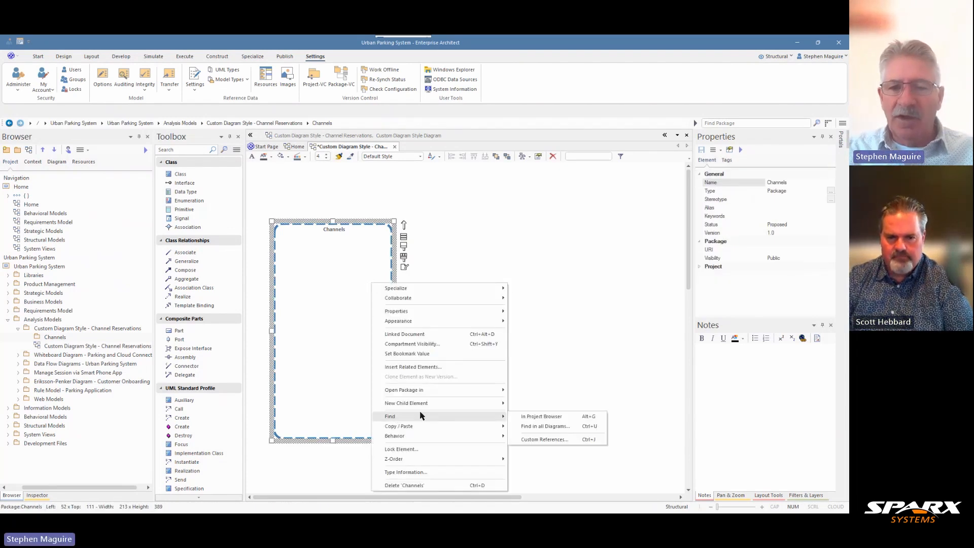
{"action": "left_click", "coordinate": [509, 416]}
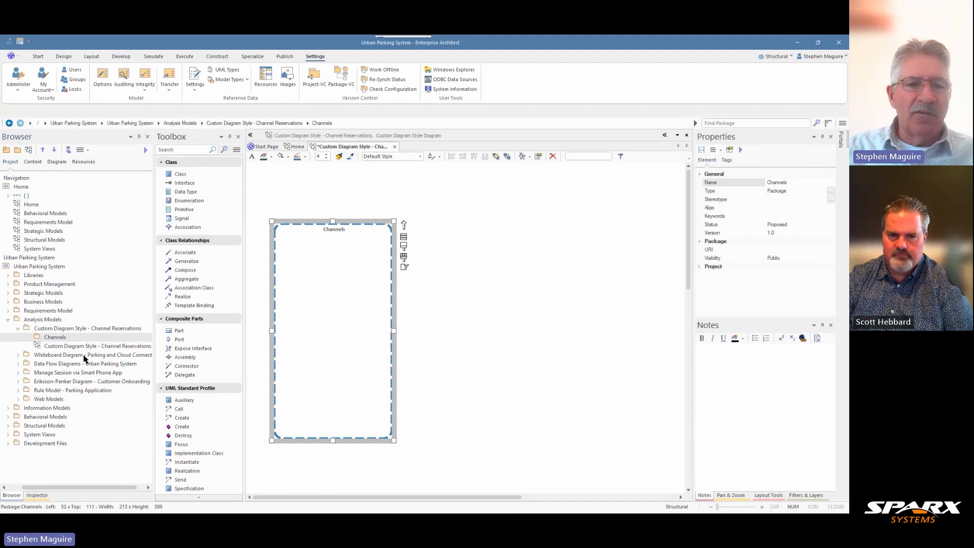
{"action": "left_click", "coordinate": [56, 391]}
{"action": "left_click", "coordinate": [345, 254]}
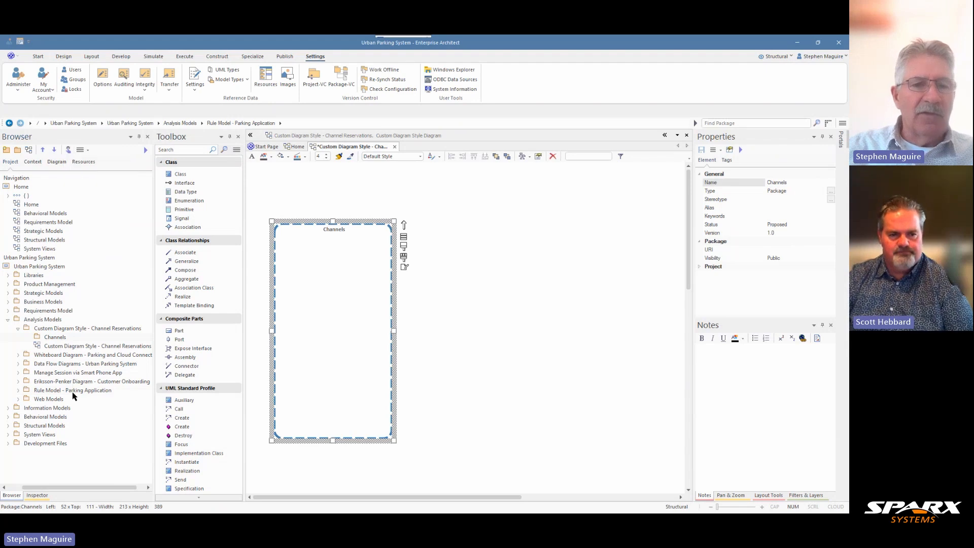
Turn the diagram's Custom Style option off and back on to compare the standard and custom renderings of Channels.
{"action": "left_click", "coordinate": [516, 249]}
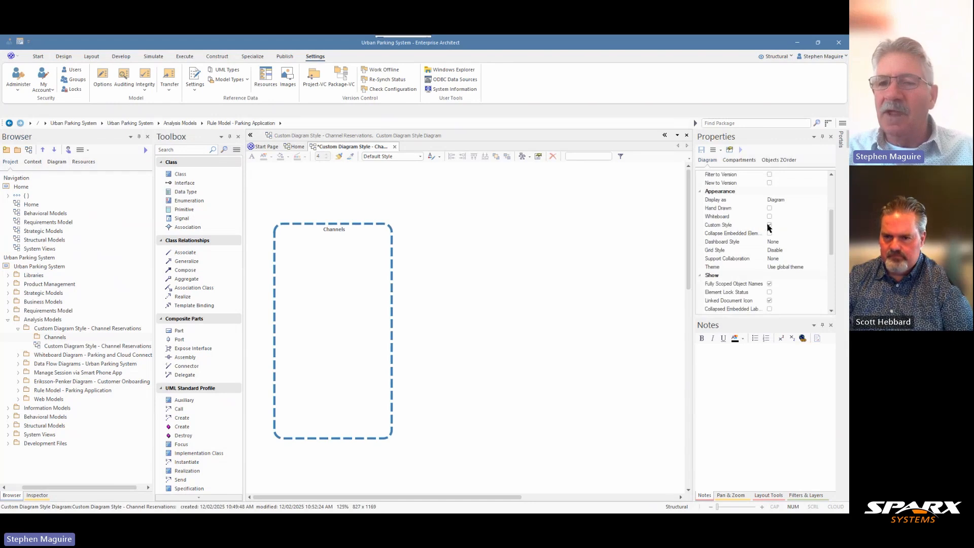
{"action": "left_click", "coordinate": [770, 226]}
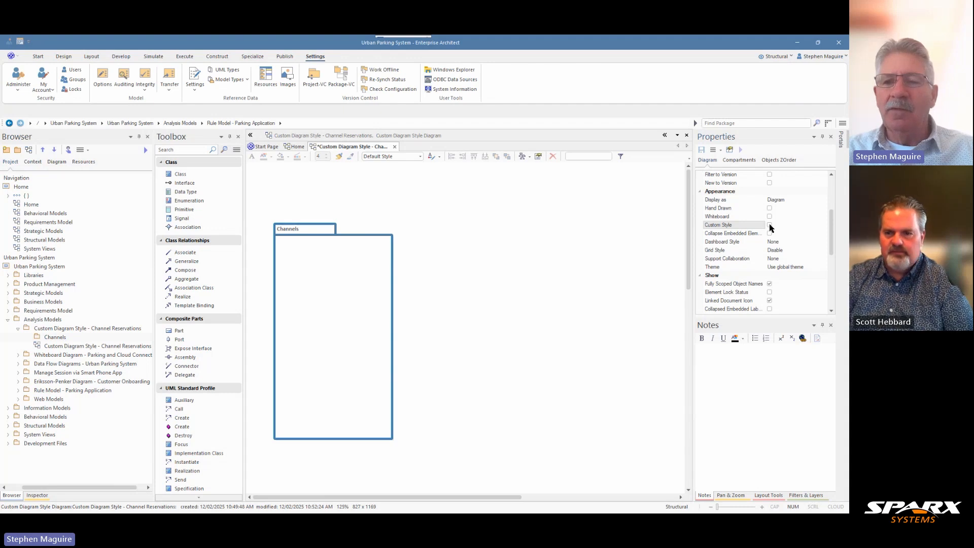
{"action": "left_click", "coordinate": [770, 225]}
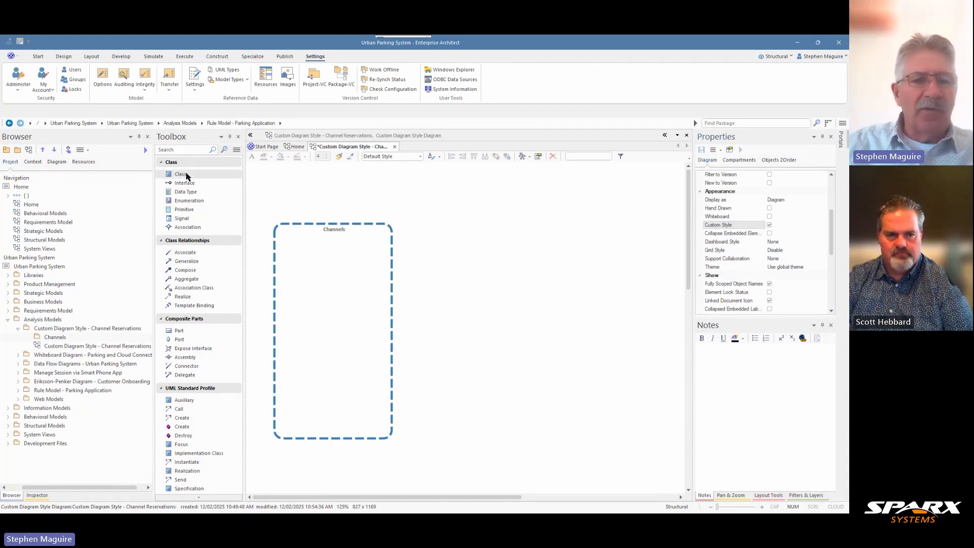
Add a Class named "Smartphone Reservations" inside the Channels container and position it near the container's upper edge, below the title.
{"action": "left_click", "coordinate": [185, 178]}
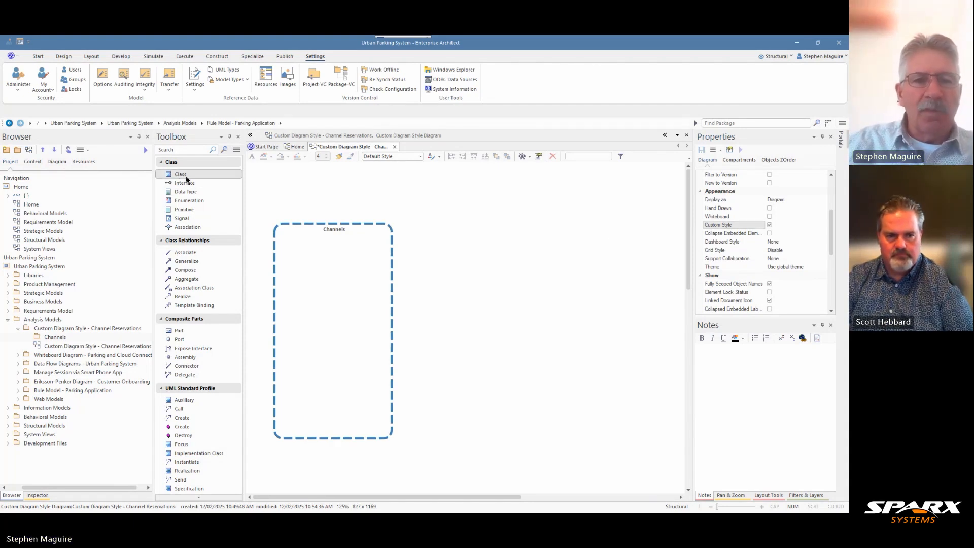
{"action": "left_click", "coordinate": [315, 265]}
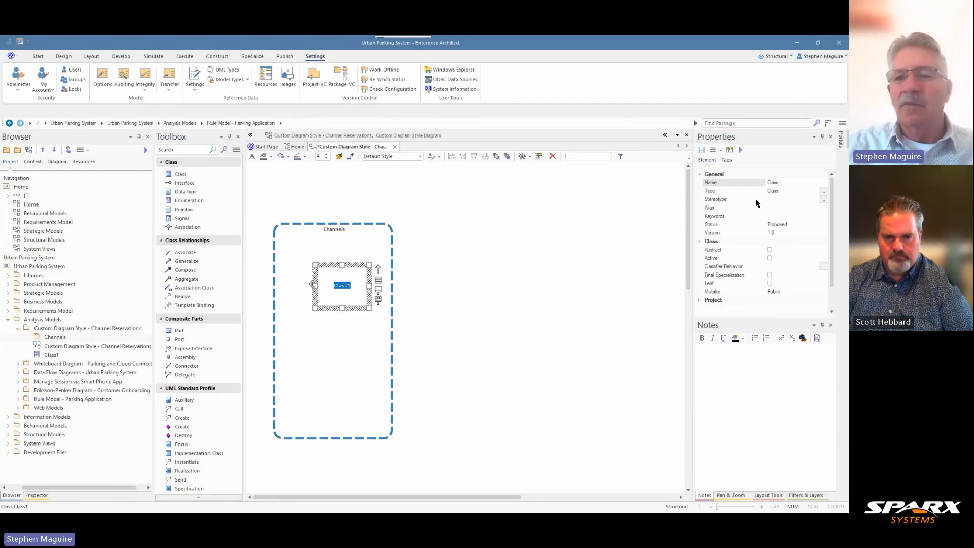
{"action": "left_click", "coordinate": [776, 182]}
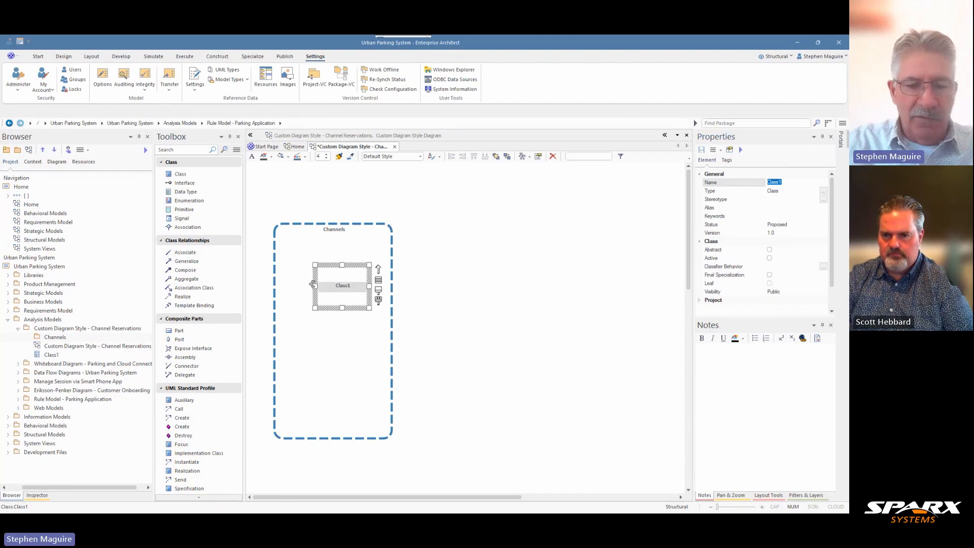
{"action": "type", "text": "Smartpho"}
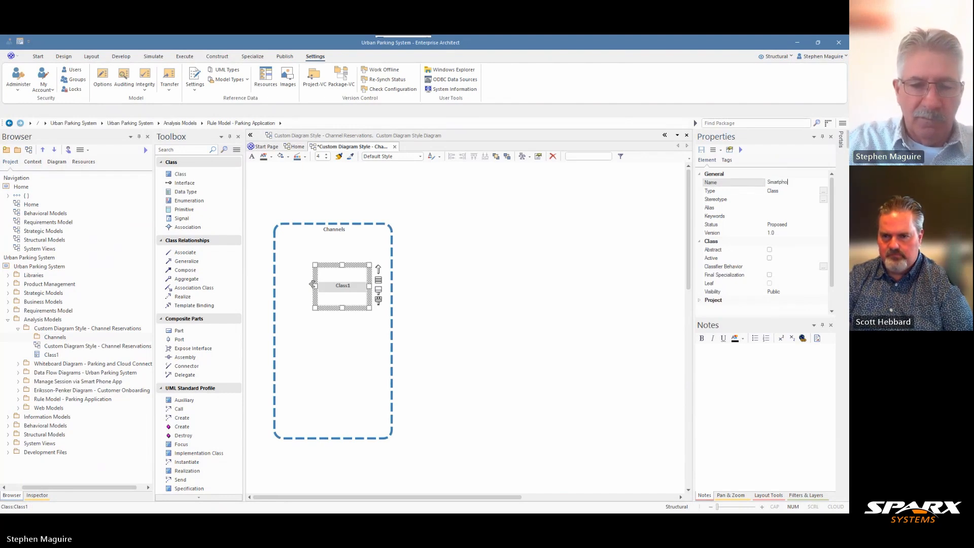
{"action": "type", "text": "ne Reserva"}
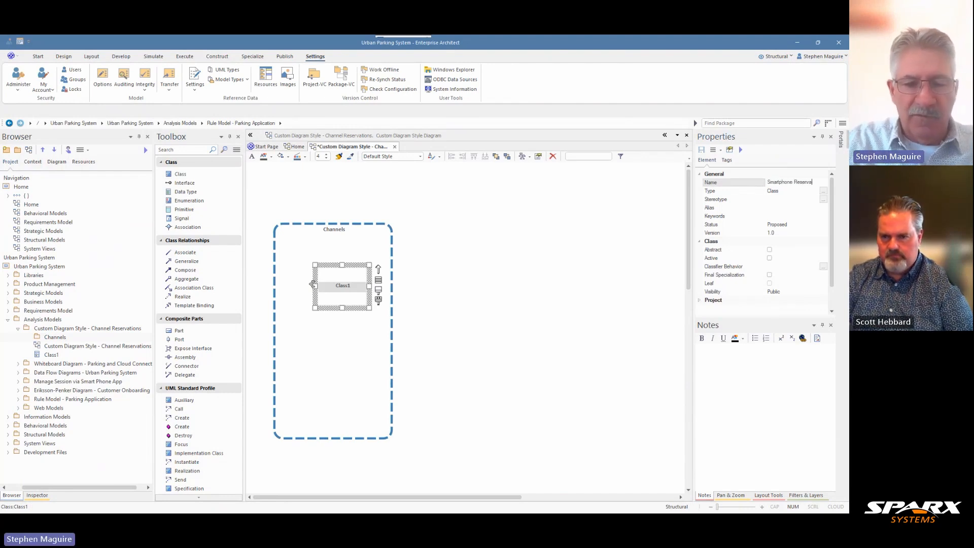
{"action": "type", "text": "tions"}
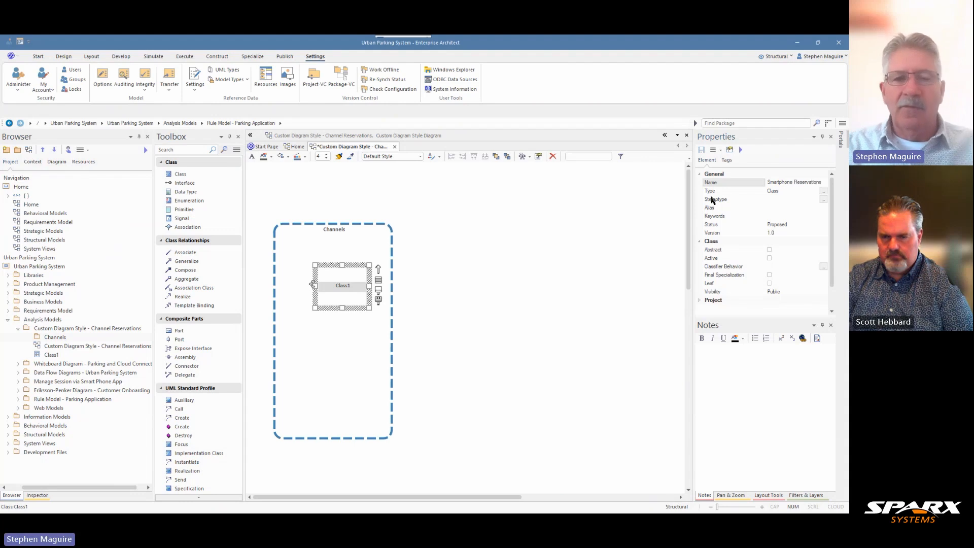
{"action": "left_click", "coordinate": [547, 264]}
{"action": "mouse_move", "coordinate": [344, 285]}
{"action": "left_mouse_down"}
{"action": "mouse_move", "coordinate": [330, 280]}
{"action": "mouse_move", "coordinate": [338, 270]}
{"action": "left_mouse_up"}
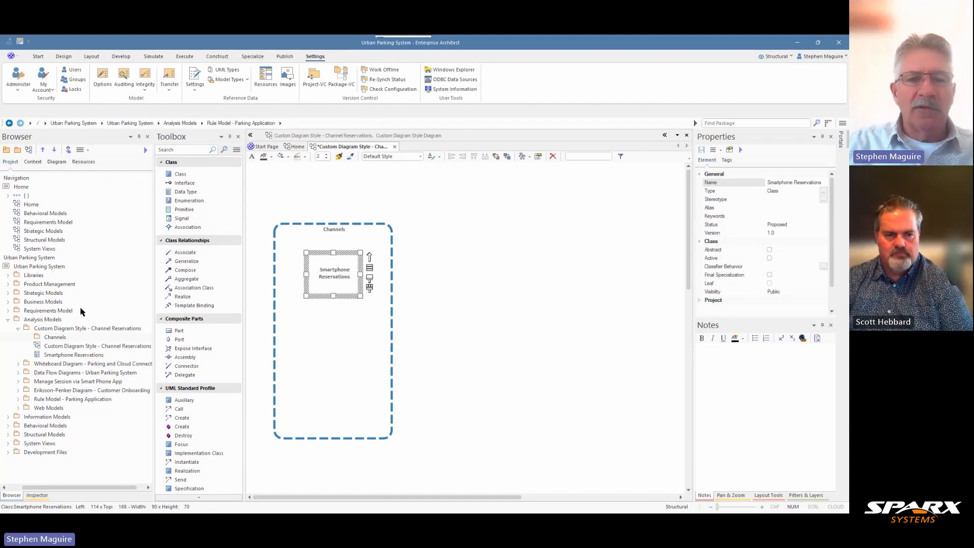
Expand the Image Assets package under Libraries and widen the project browser until the full image names fit.
{"action": "left_click_drag", "start_coordinate": [45, 487], "coordinate": [28, 489]}
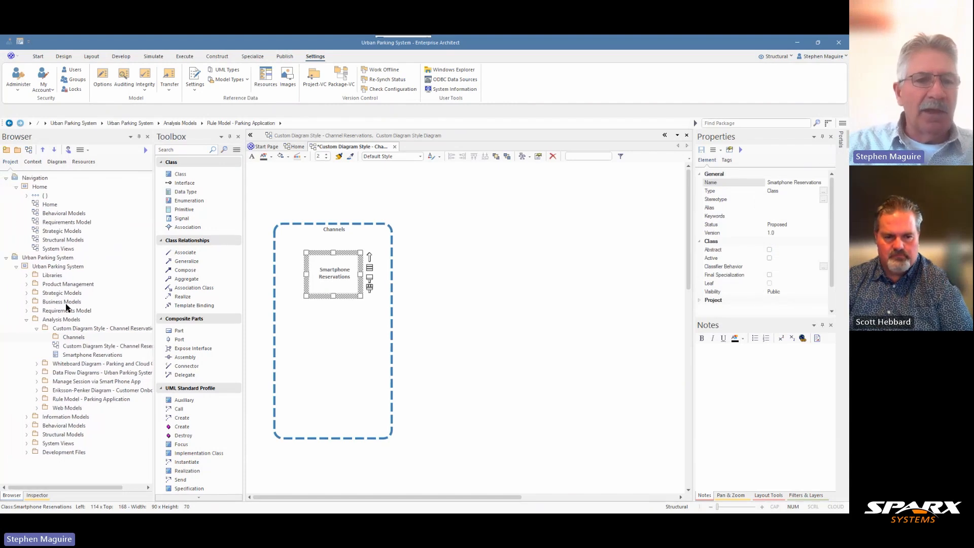
{"action": "left_click", "coordinate": [27, 276]}
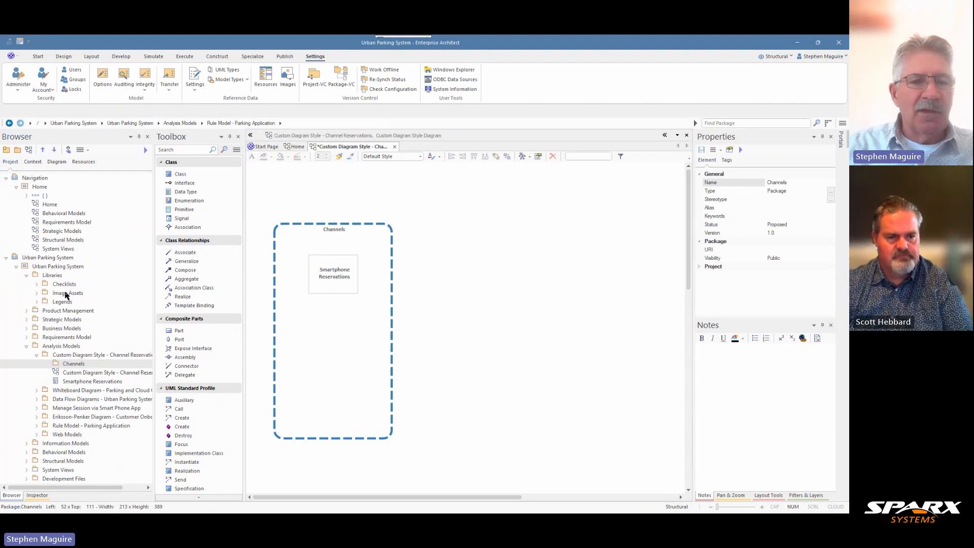
{"action": "left_click", "coordinate": [37, 293]}
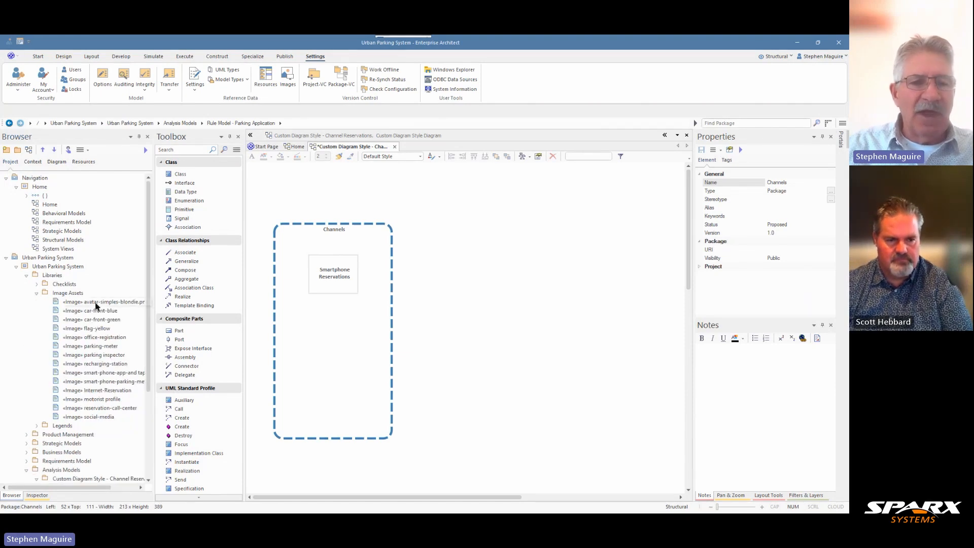
{"action": "left_click_drag", "start_coordinate": [153, 336], "coordinate": [176, 336]}
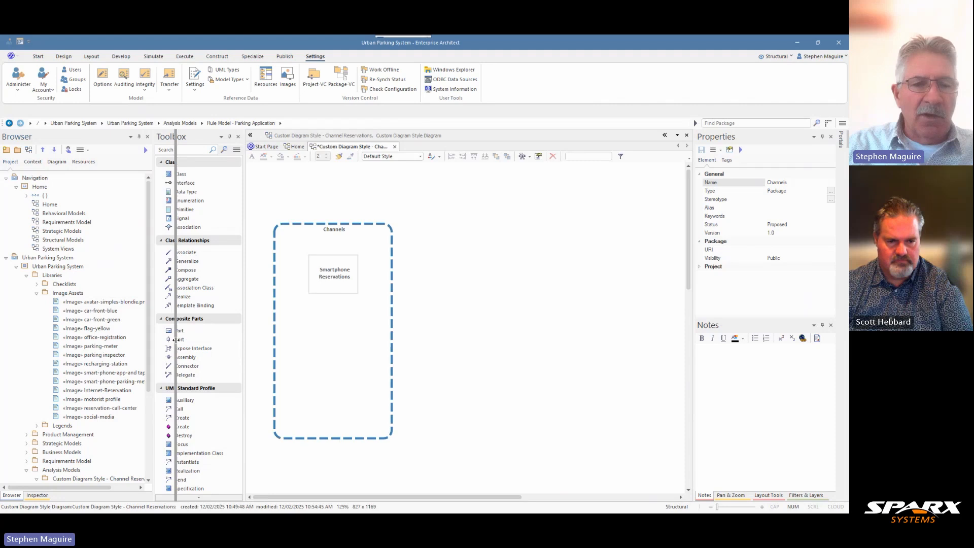
Apply the Internet-Reservation image asset as the alternate image of the Smartphone Reservations class and show its name under the image.
{"action": "left_click", "coordinate": [93, 390]}
{"action": "left_click_drag", "start_coordinate": [87, 393], "coordinate": [354, 277]}
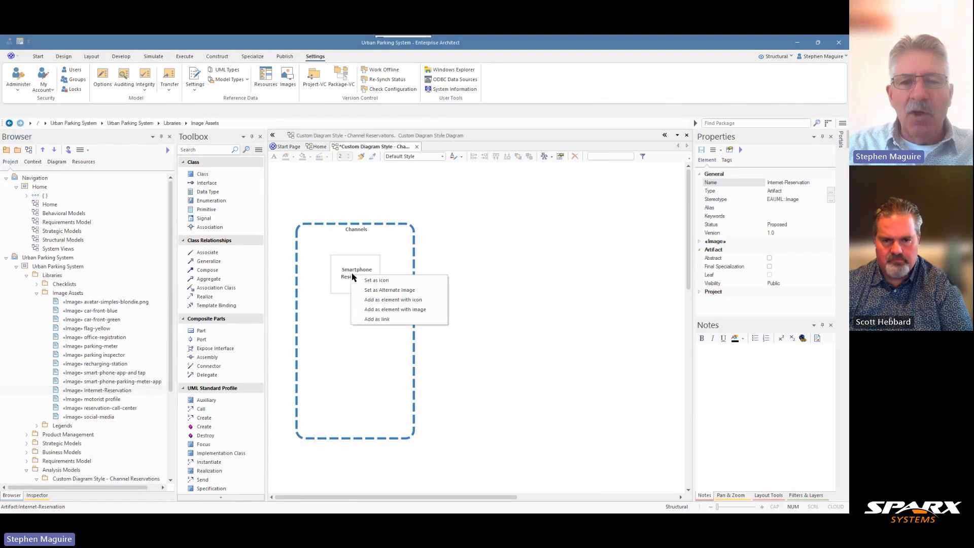
{"action": "left_click", "coordinate": [394, 291]}
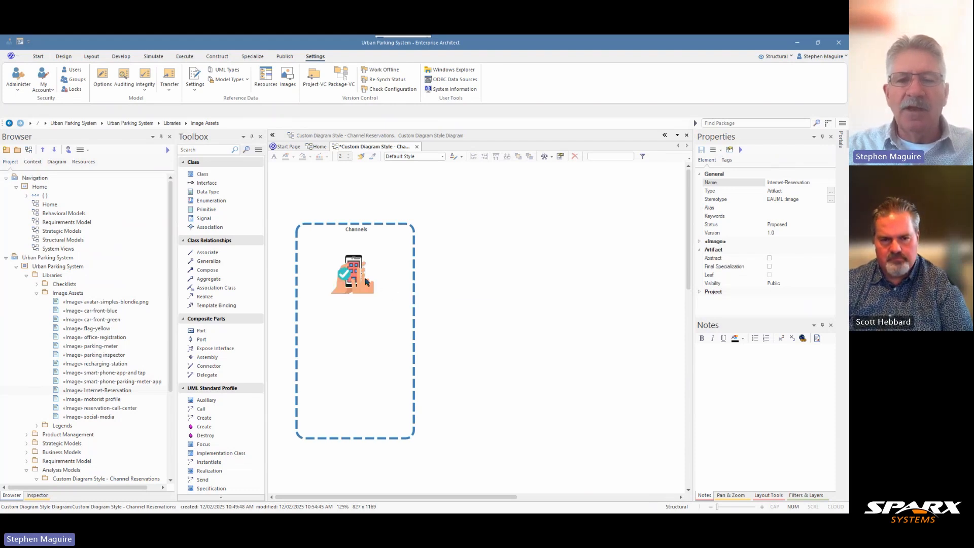
{"action": "left_click", "coordinate": [355, 268]}
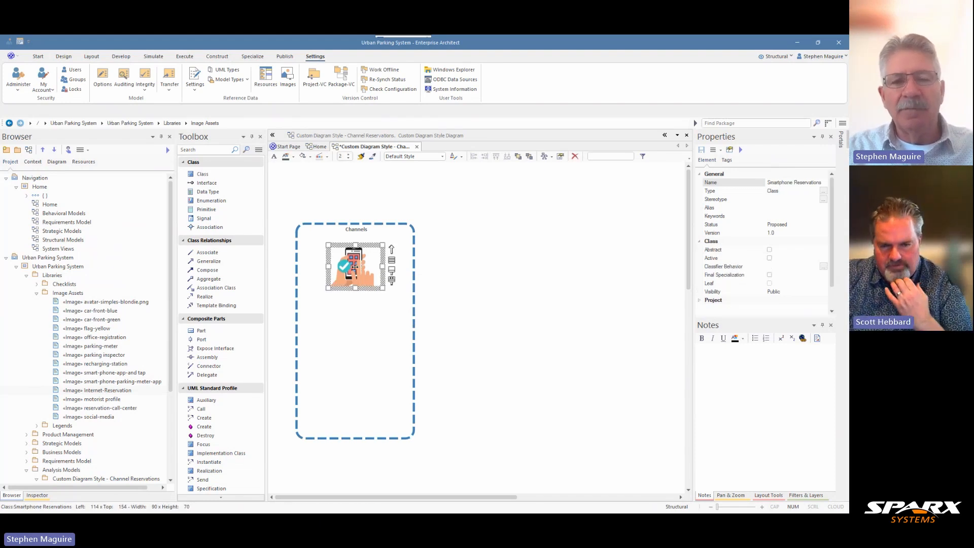
{"action": "right_click", "coordinate": [355, 268]}
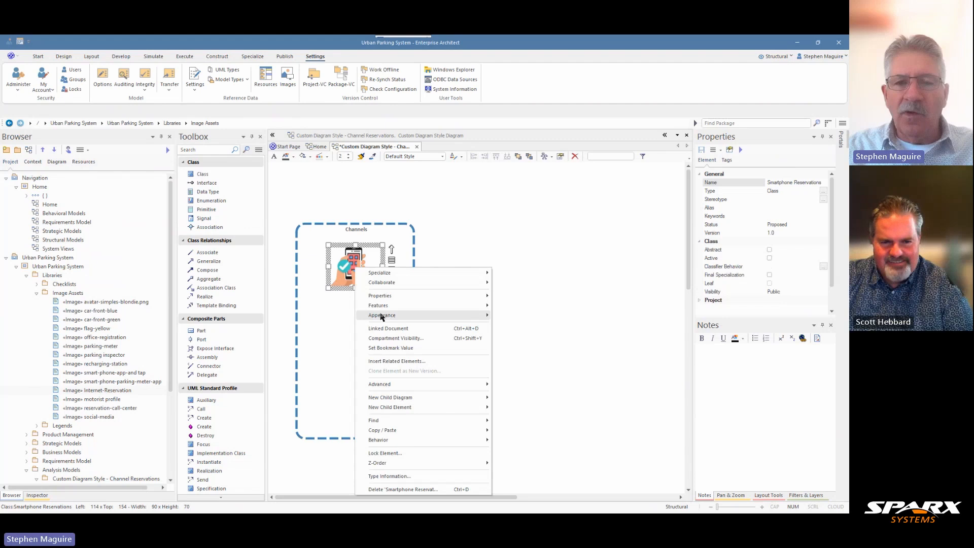
{"action": "mouse_move", "coordinate": [383, 315]}
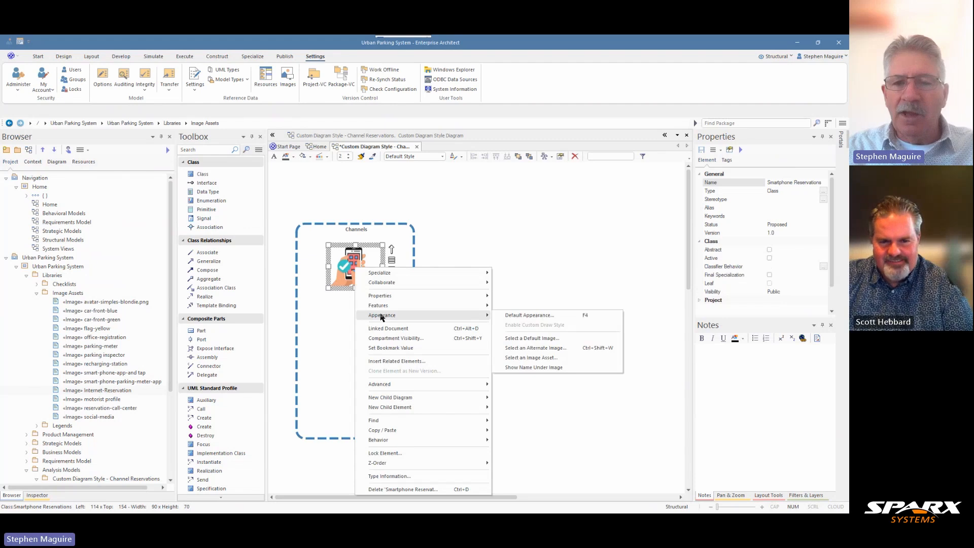
{"action": "left_click", "coordinate": [528, 367]}
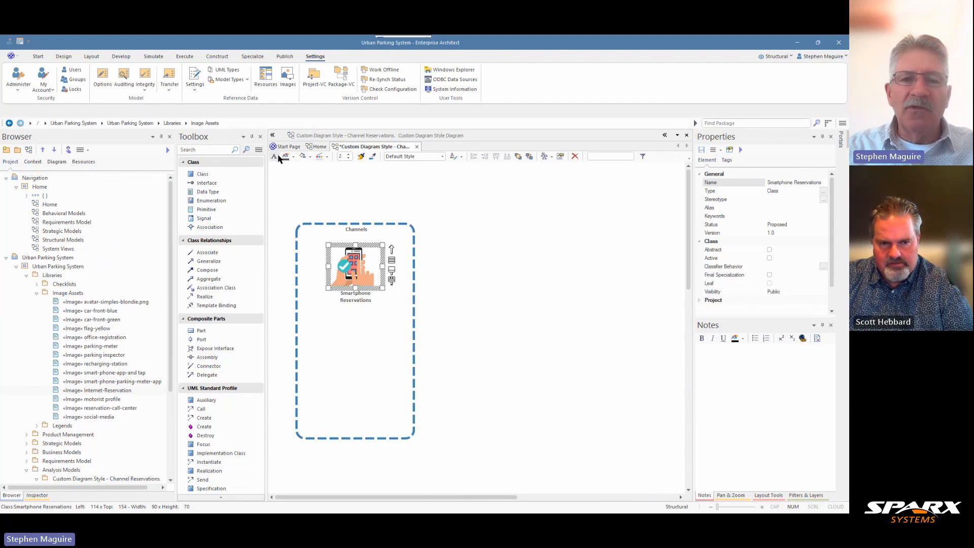
{"action": "left_click", "coordinate": [294, 157]}
{"action": "mouse_move", "coordinate": [304, 157]}
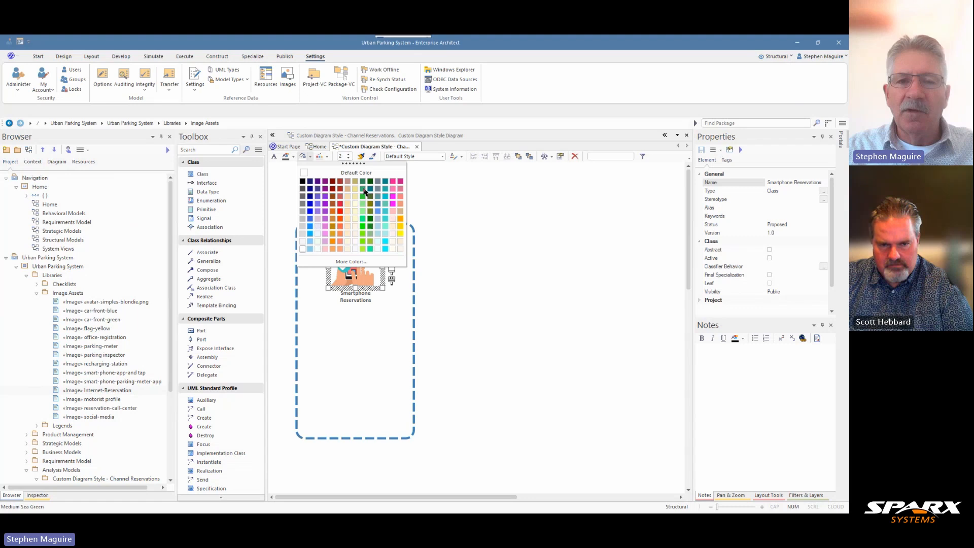
{"action": "left_click", "coordinate": [363, 184]}
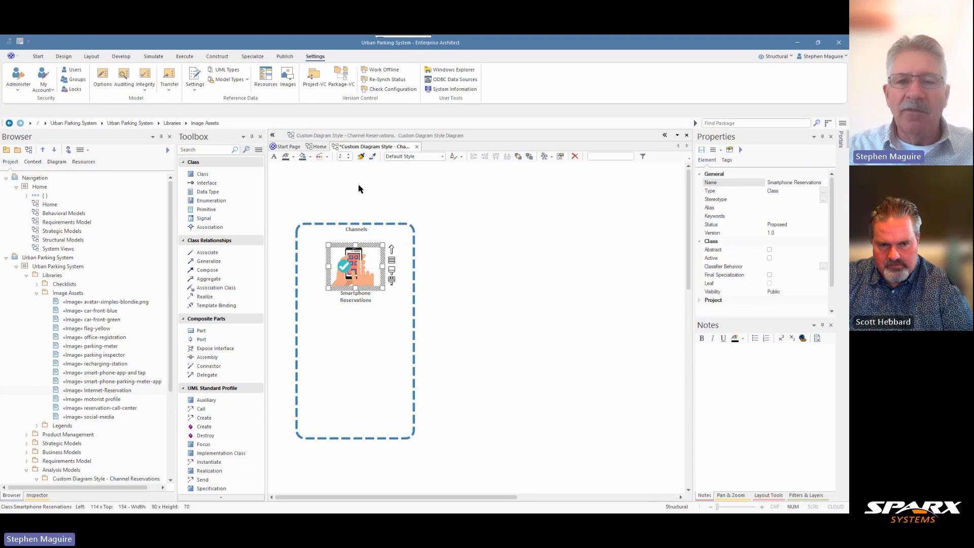
{"action": "left_click", "coordinate": [309, 157]}
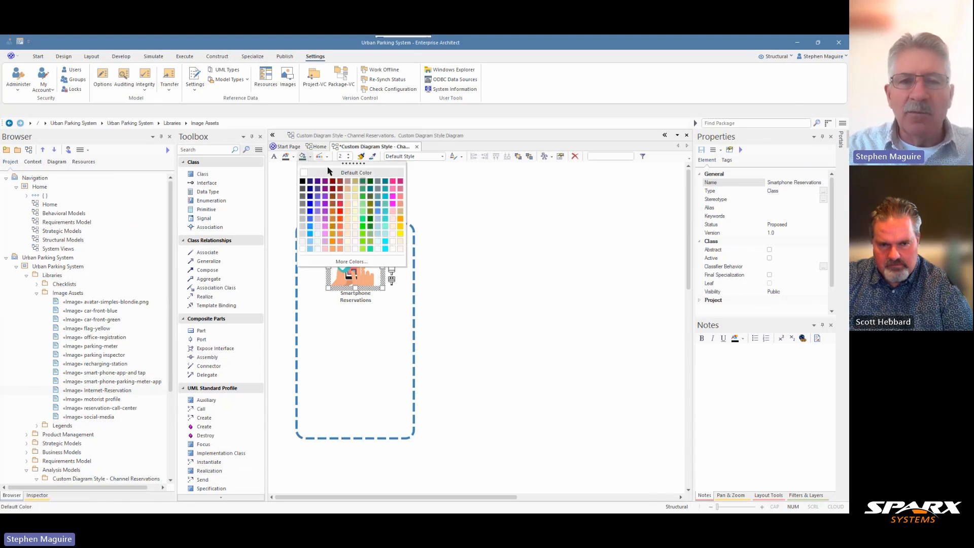
{"action": "left_click", "coordinate": [334, 173]}
Set the font color of the Smartphone Reservations class to green and deselect it.
{"action": "left_click", "coordinate": [293, 157]}
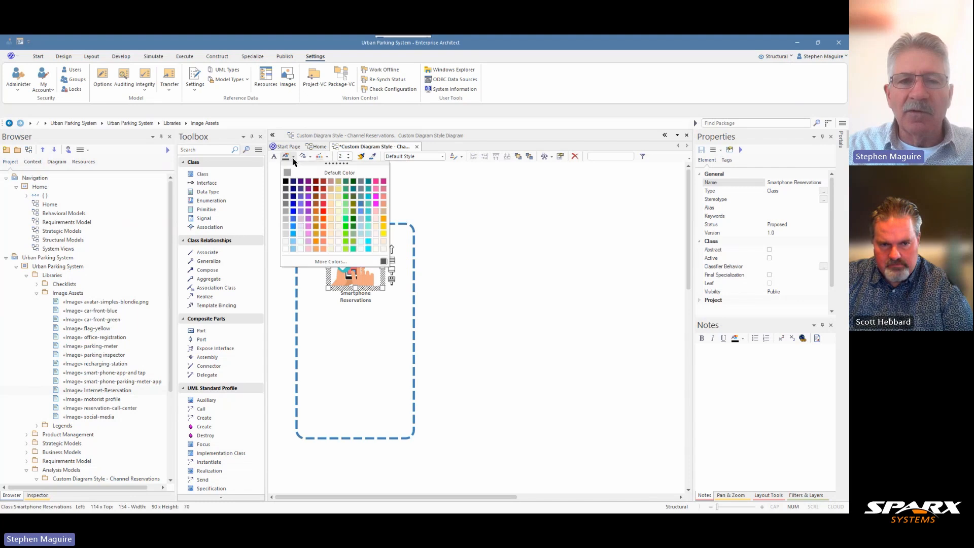
{"action": "left_click", "coordinate": [346, 181]}
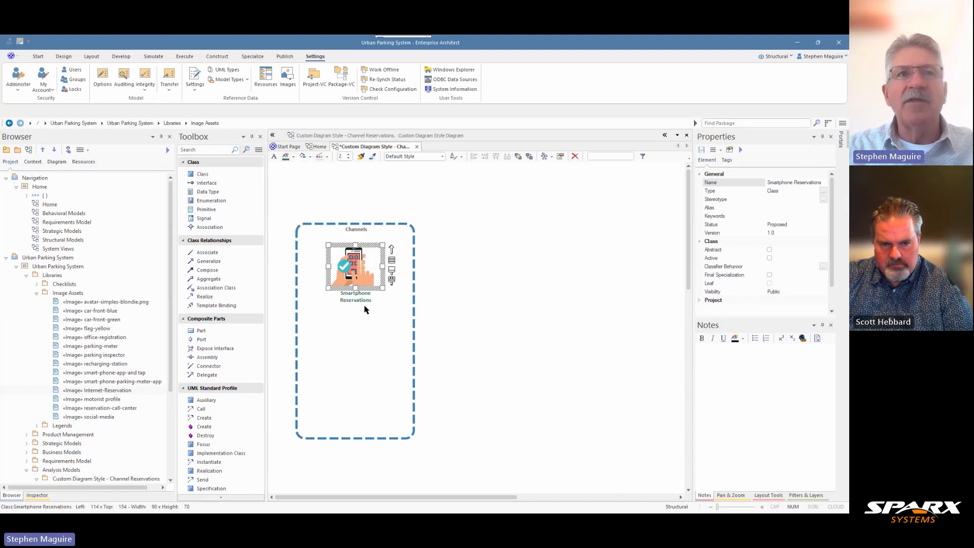
{"action": "left_click", "coordinate": [448, 315]}
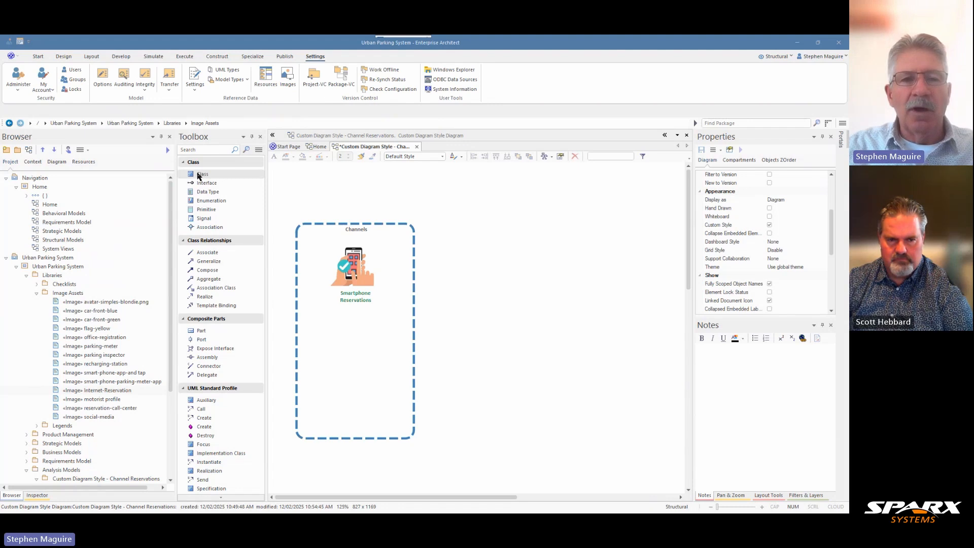
Add a Class named "Call Center Reservation" in the Channels container and align it below Smartphone Reservations.
{"action": "left_click", "coordinate": [201, 174]}
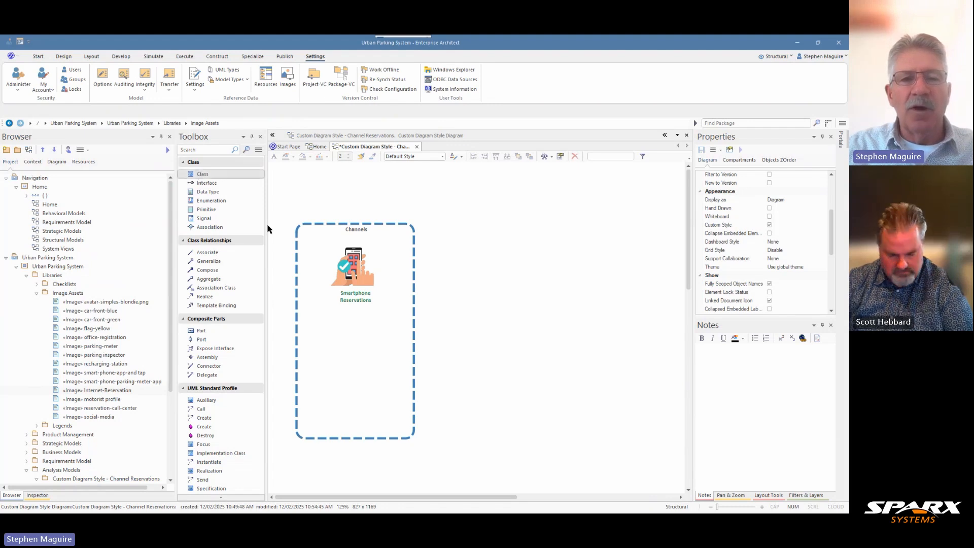
{"action": "left_click", "coordinate": [341, 334]}
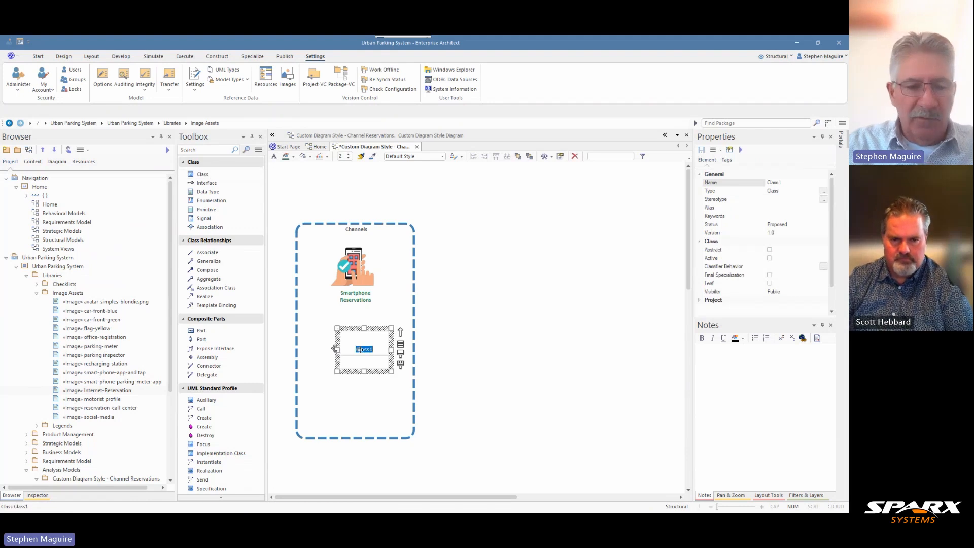
{"action": "type", "text": "Call c"}
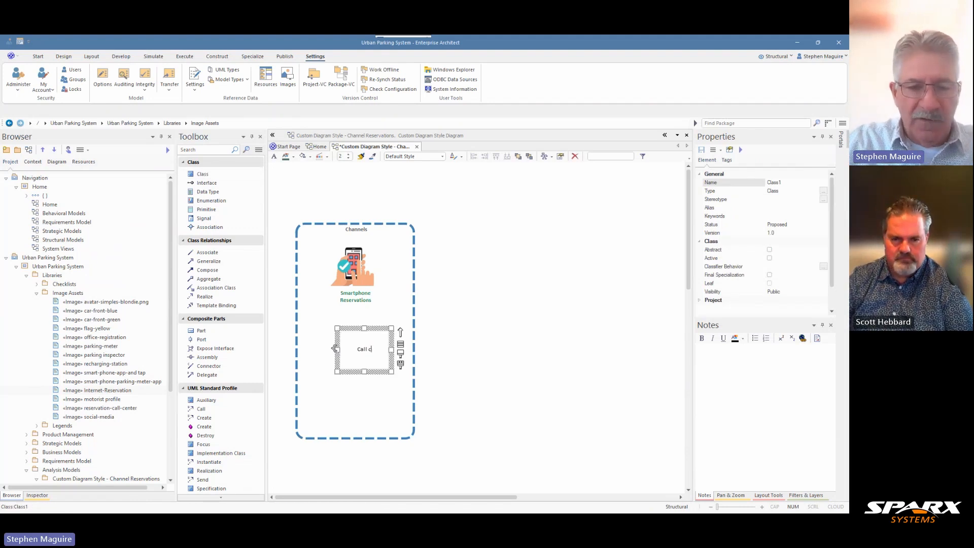
{"action": "type", "text": "enter reservation"}
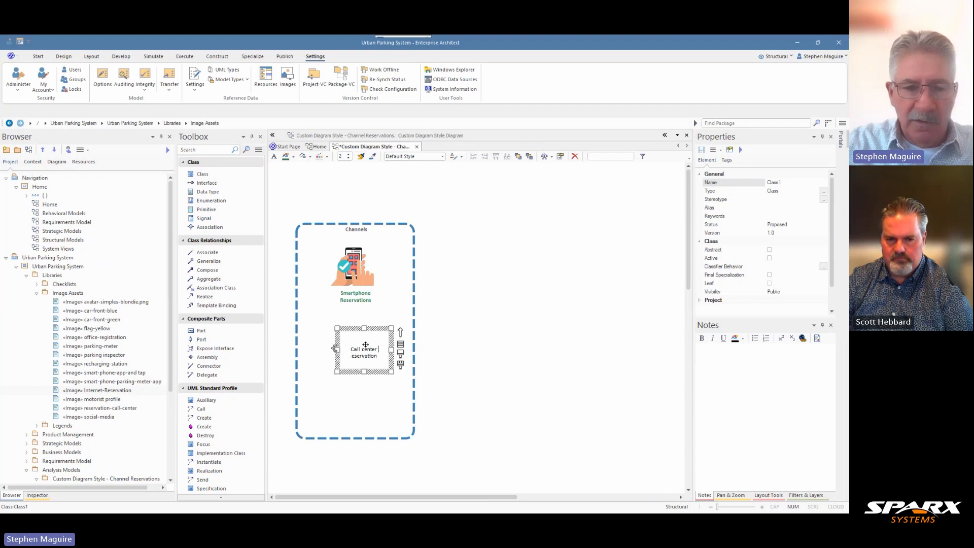
{"action": "type", "text": "R"}
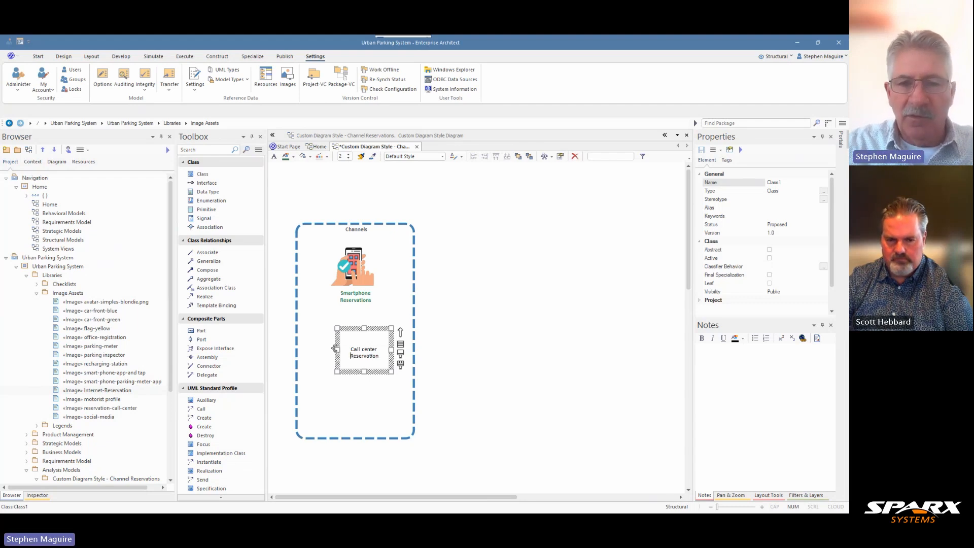
{"action": "key", "text": "Delete"}
{"action": "type", "text": "C"}
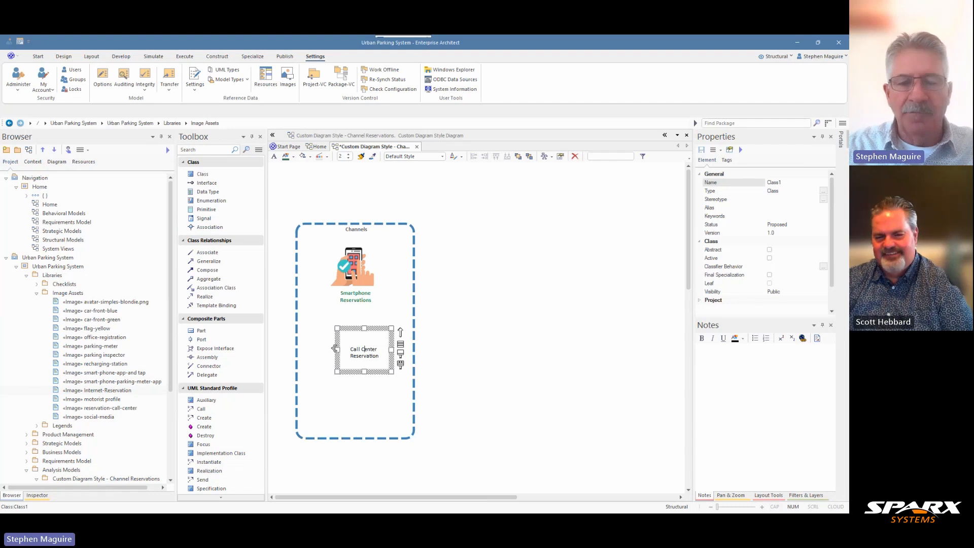
{"action": "left_click", "coordinate": [464, 307]}
{"action": "left_click_drag", "start_coordinate": [366, 348], "coordinate": [356, 338]}
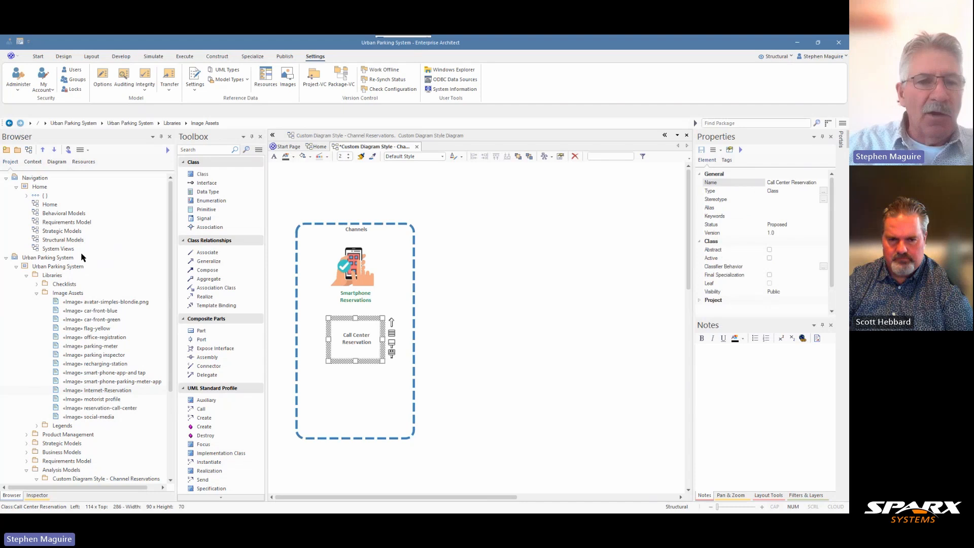
Apply the reservation-call-center image asset as the alternate image of the Call Center Reservation class and show its name under the image.
{"action": "left_click", "coordinate": [91, 409]}
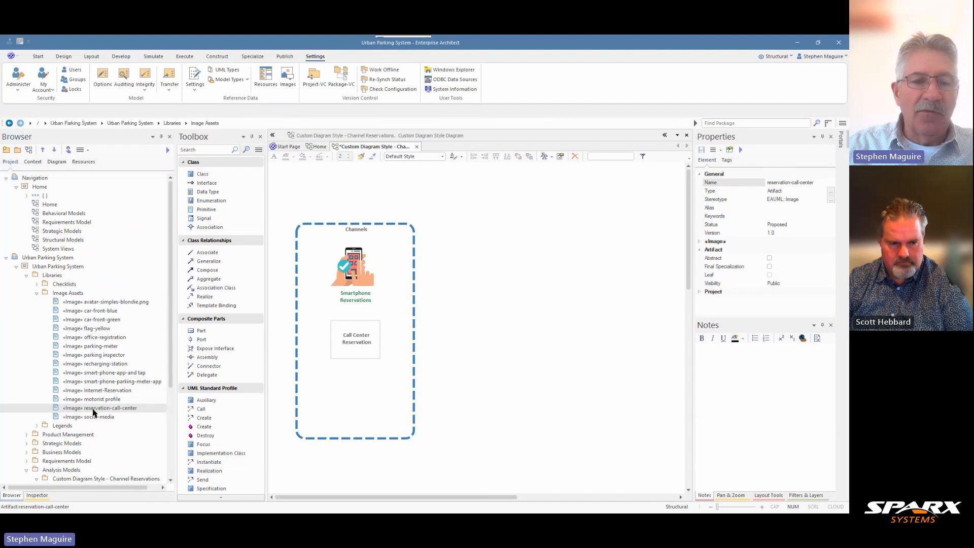
{"action": "left_click_drag", "start_coordinate": [92, 412], "coordinate": [349, 337]}
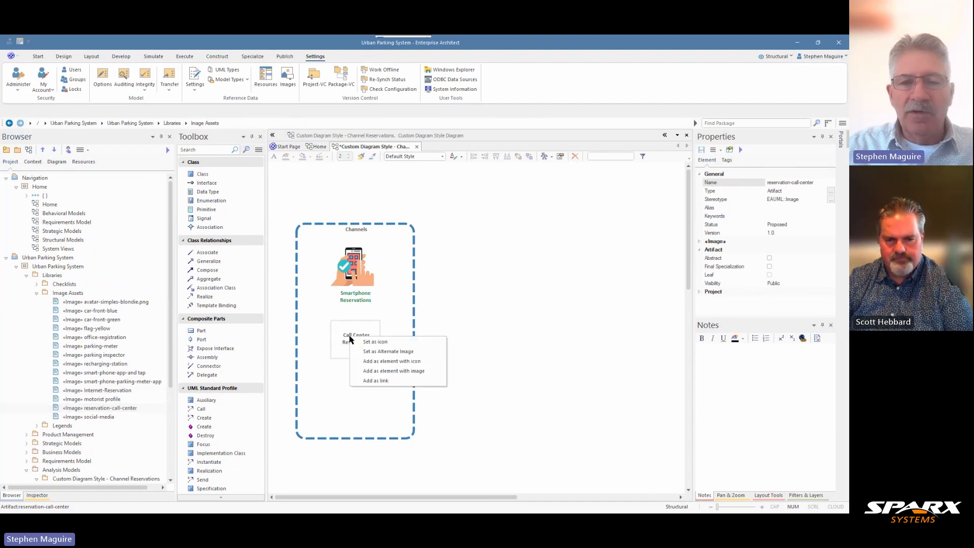
{"action": "left_click", "coordinate": [382, 352]}
{"action": "right_click", "coordinate": [354, 339]}
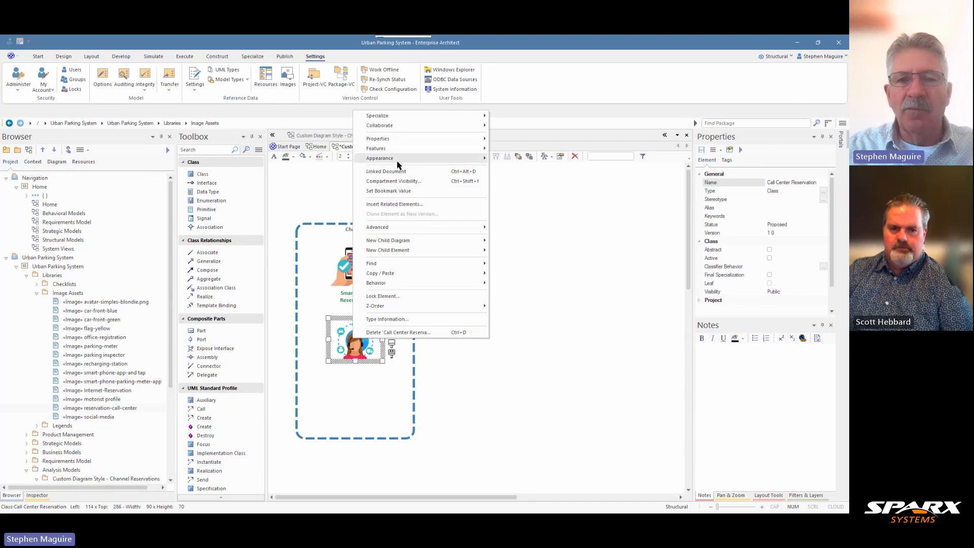
{"action": "mouse_move", "coordinate": [479, 159]}
{"action": "left_click", "coordinate": [531, 210]}
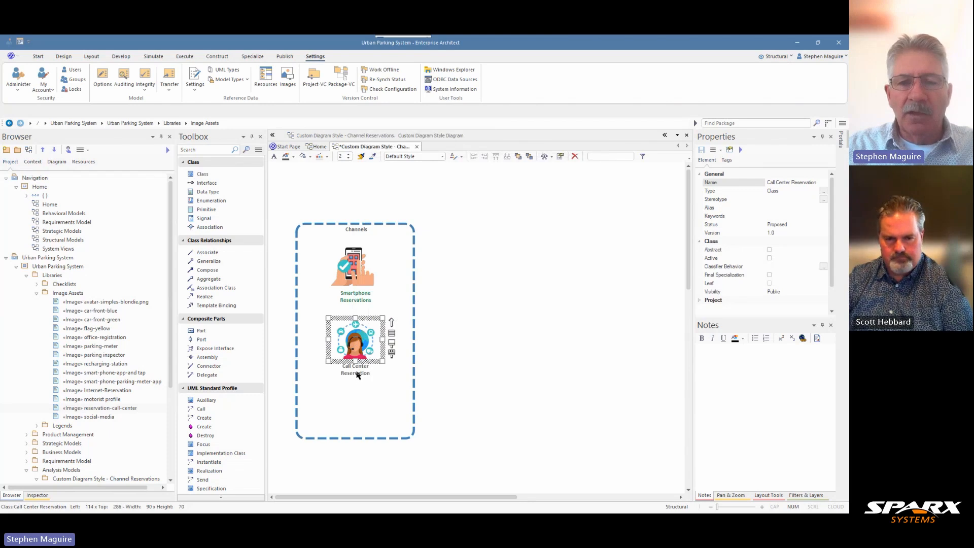
{"action": "left_click", "coordinate": [293, 159]}
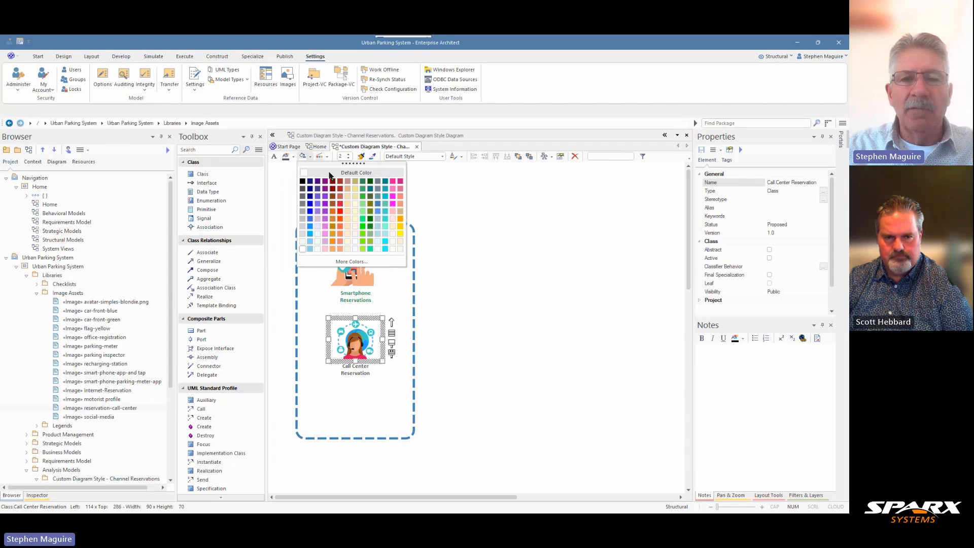
{"action": "left_click", "coordinate": [360, 186]}
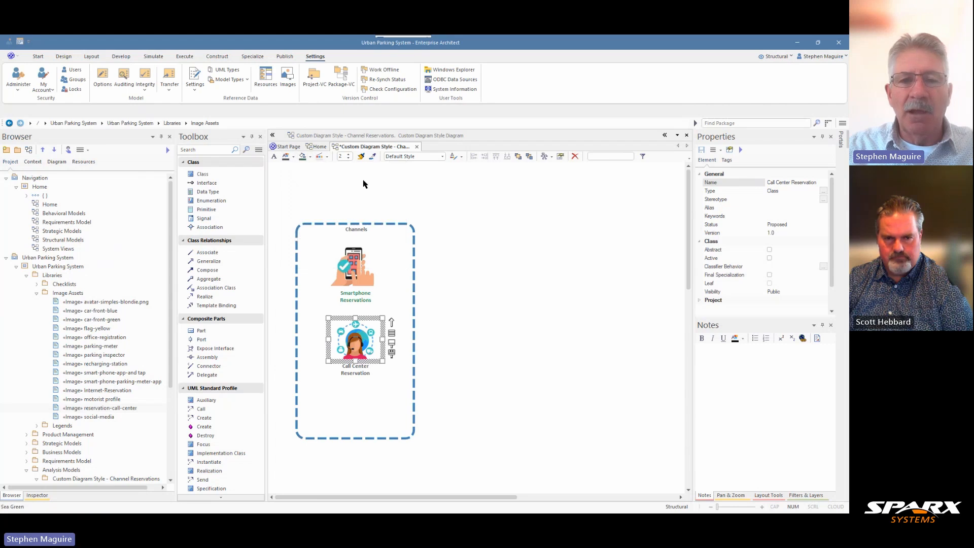
{"action": "left_click", "coordinate": [308, 159]}
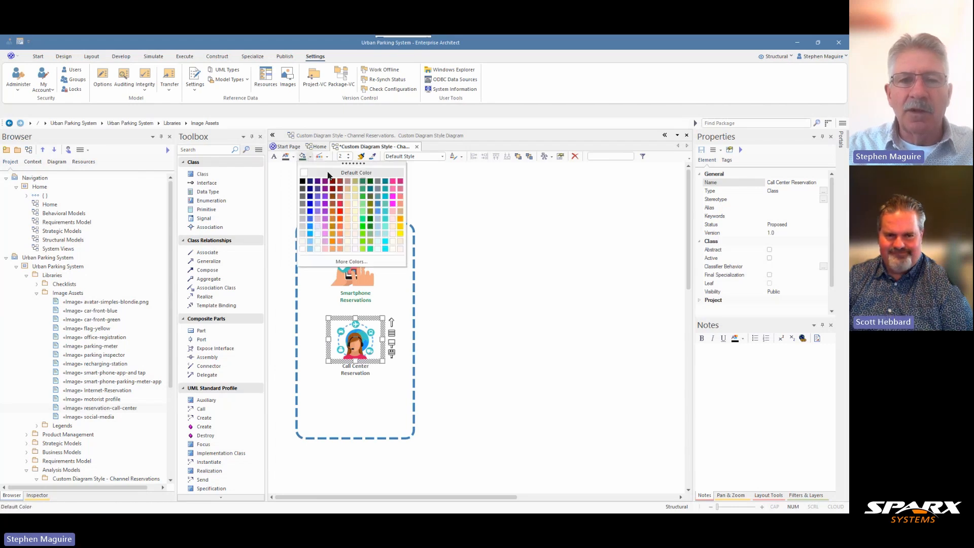
{"action": "left_click", "coordinate": [327, 172]}
Set the font color of the Call Center Reservation class to Sea Green and deselect it.
{"action": "left_click", "coordinate": [294, 158]}
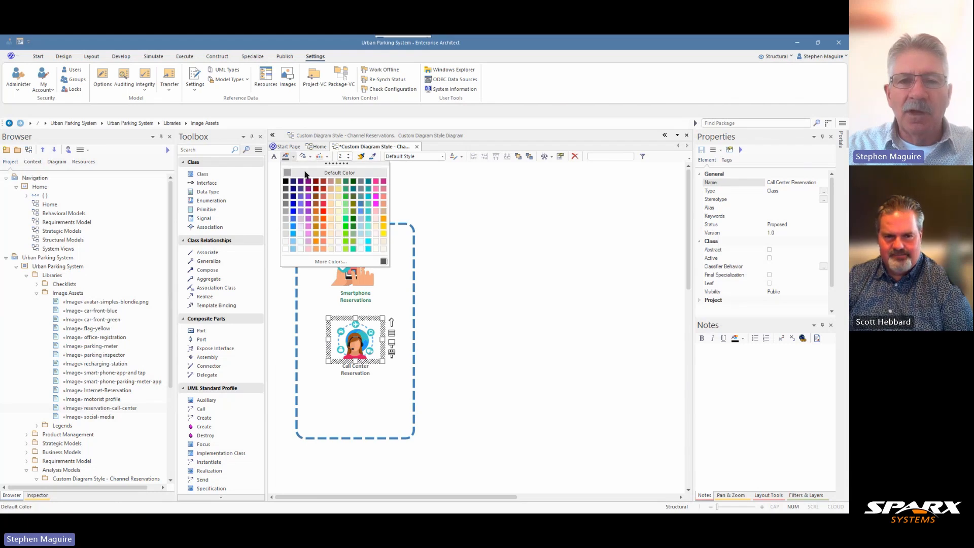
{"action": "left_click", "coordinate": [349, 183]}
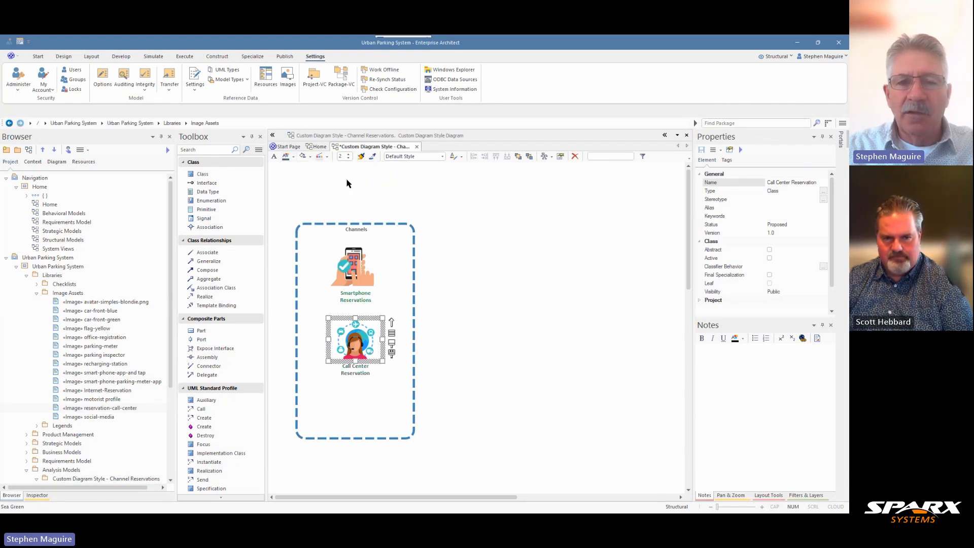
{"action": "left_click", "coordinate": [435, 311]}
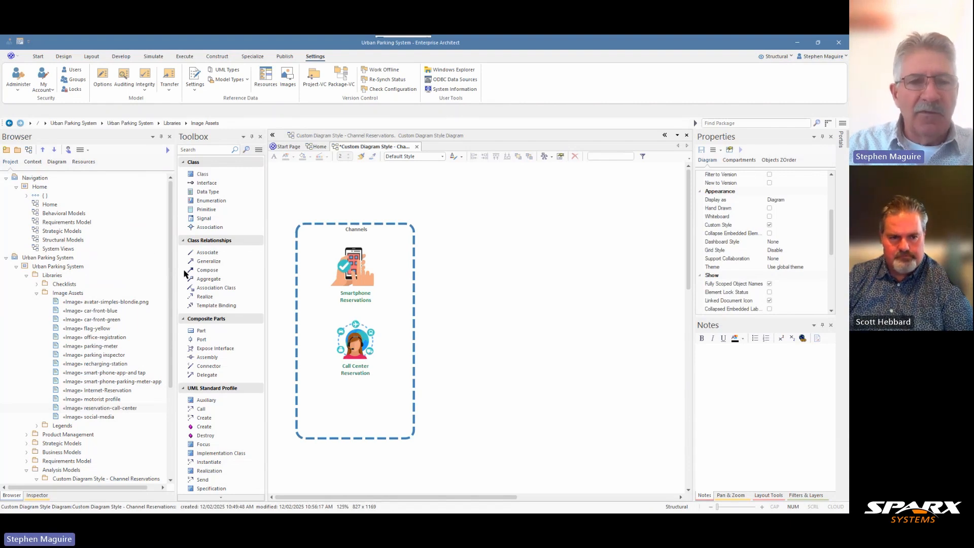
Add a Class named "City Office Reservations" in the Channels container and place it just below Call Center Reservation.
{"action": "left_click", "coordinate": [217, 175]}
{"action": "left_click", "coordinate": [339, 392]}
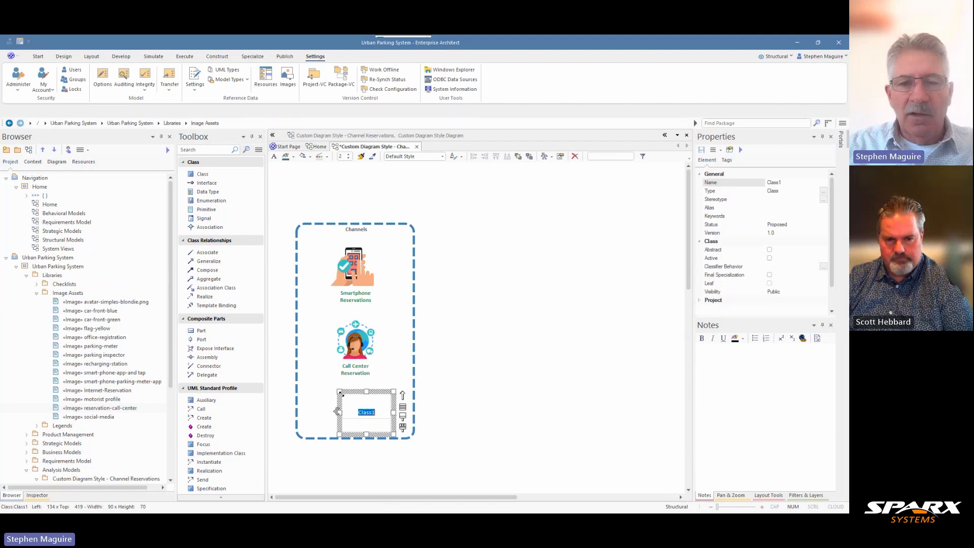
{"action": "type", "text": "City"}
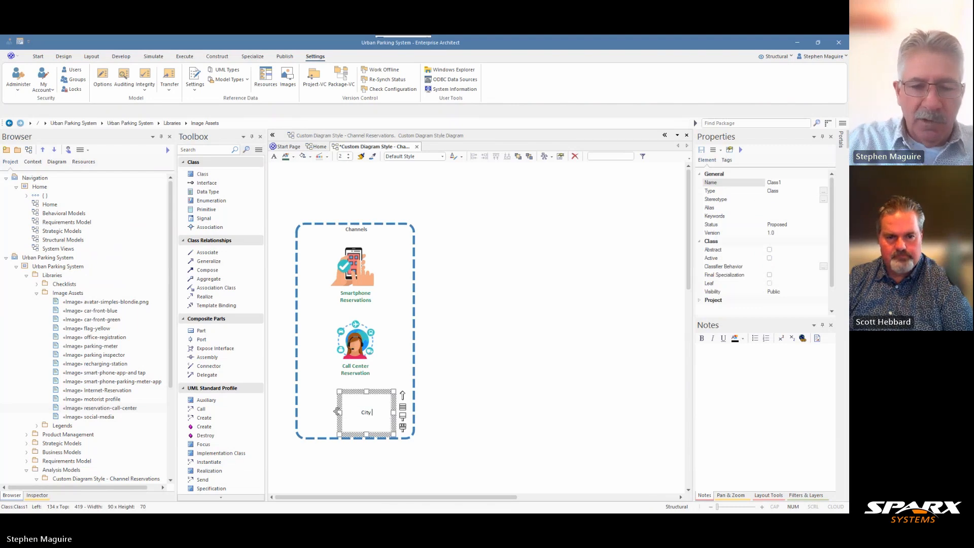
{"action": "type", "text": " Office Rese"}
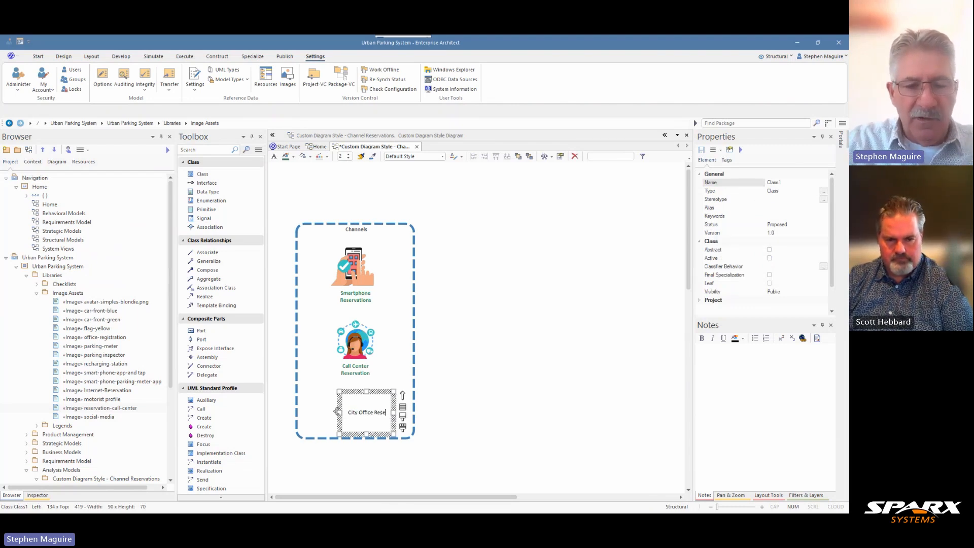
{"action": "type", "text": "rvations"}
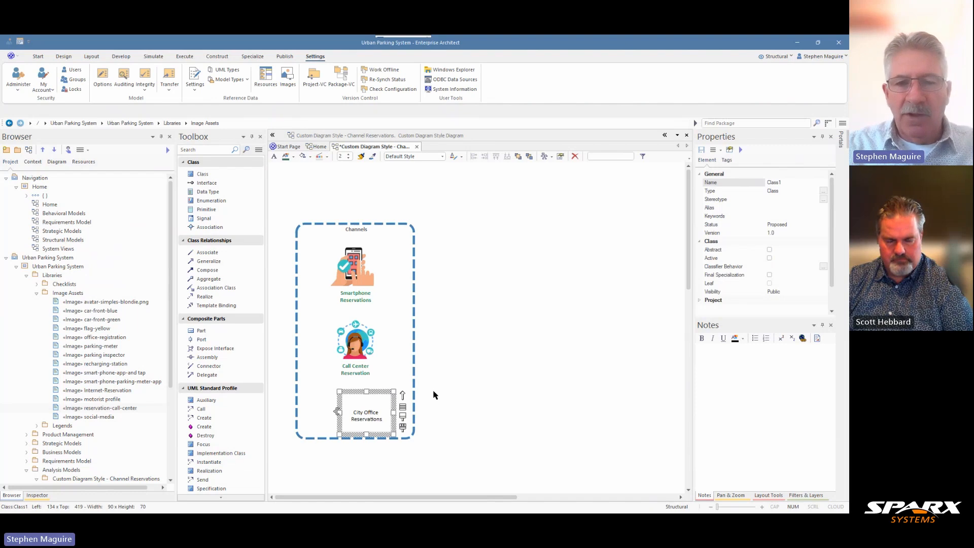
{"action": "left_click", "coordinate": [446, 393]}
{"action": "left_click_drag", "start_coordinate": [370, 411], "coordinate": [357, 401]}
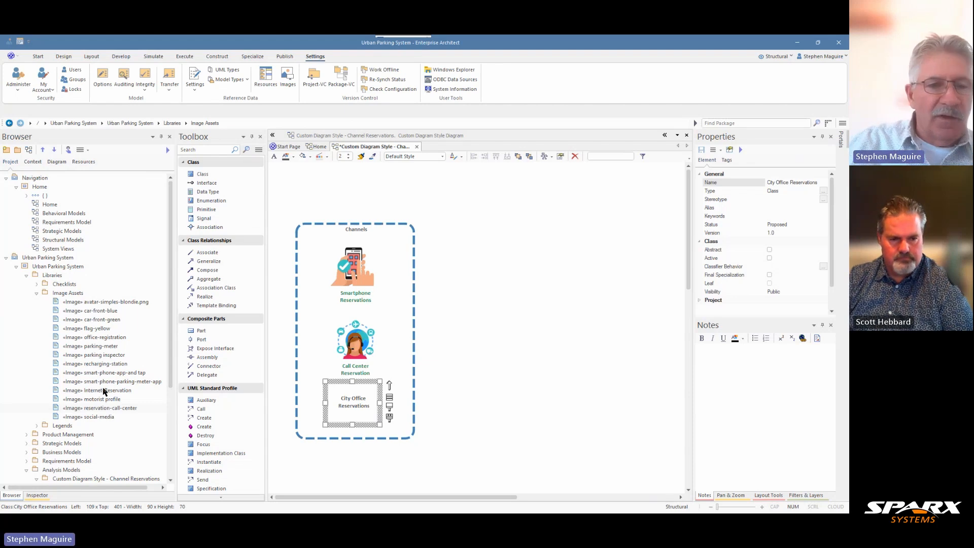
Apply the office-registration image asset as the alternate image of the City Office Reservations class and show its name under the image.
{"action": "left_click", "coordinate": [106, 337]}
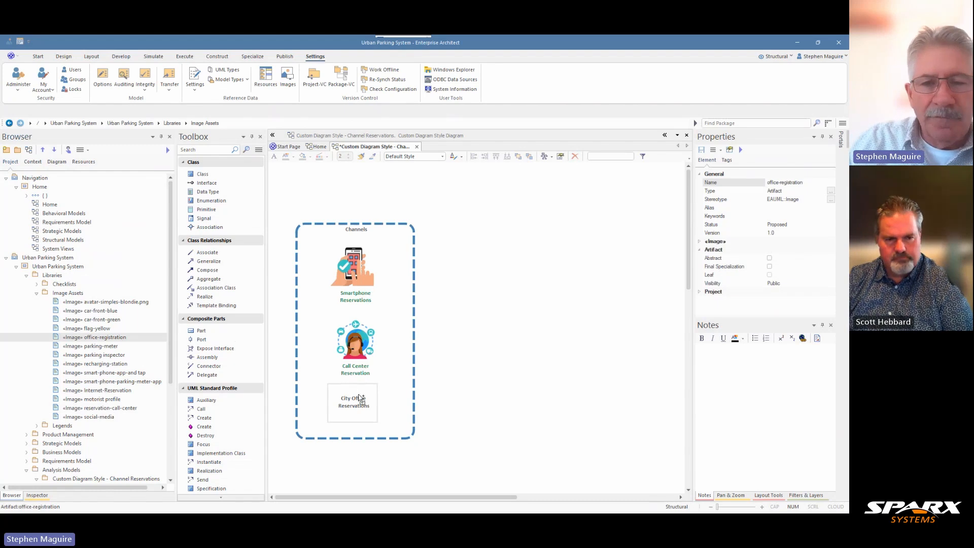
{"action": "left_click_drag", "start_coordinate": [360, 400], "coordinate": [359, 399]}
{"action": "left_click", "coordinate": [383, 420]}
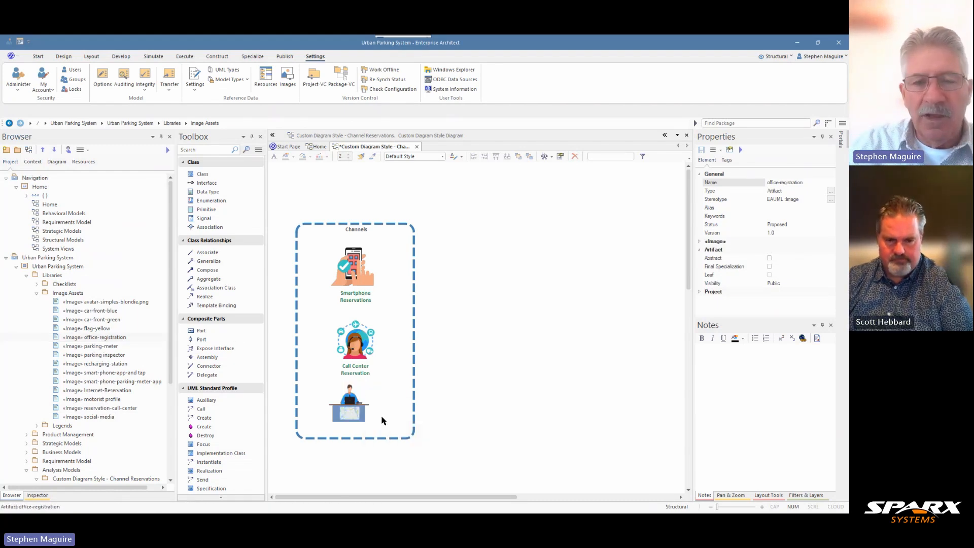
{"action": "left_click", "coordinate": [361, 409]}
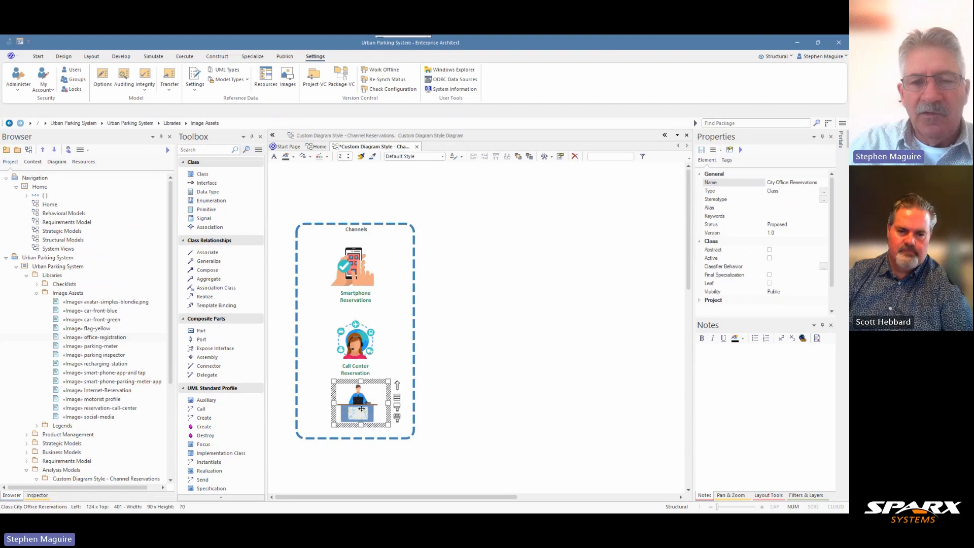
{"action": "right_click", "coordinate": [361, 409]}
{"action": "mouse_move", "coordinate": [430, 228]}
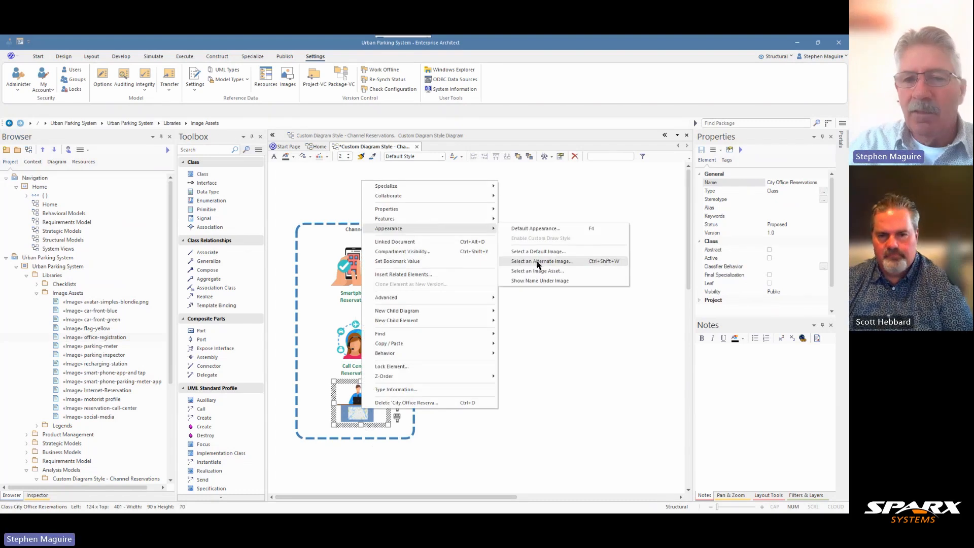
{"action": "left_click", "coordinate": [535, 280]}
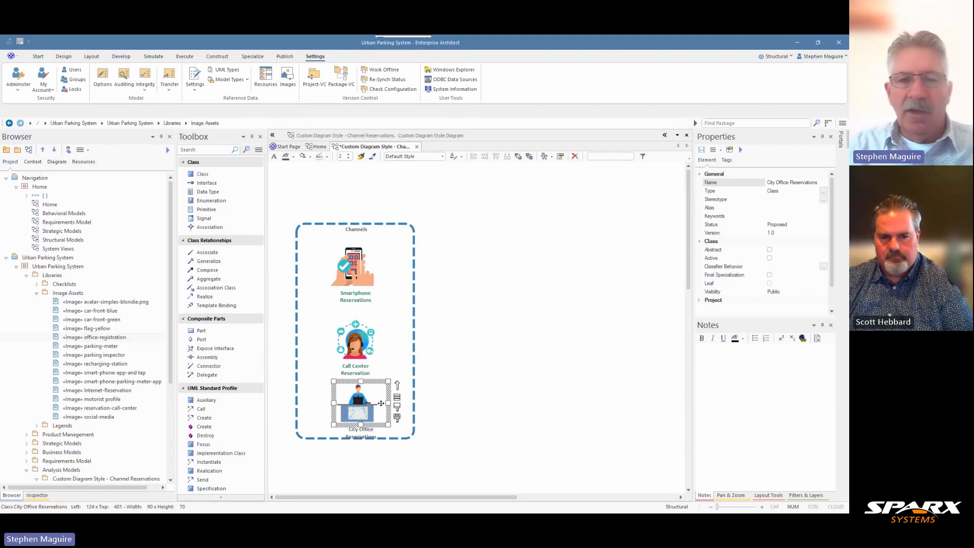
Move the three reservation channel classes slightly upward so that their labels fit inside the Channels container.
{"action": "left_click_drag", "start_coordinate": [359, 283], "coordinate": [359, 273]}
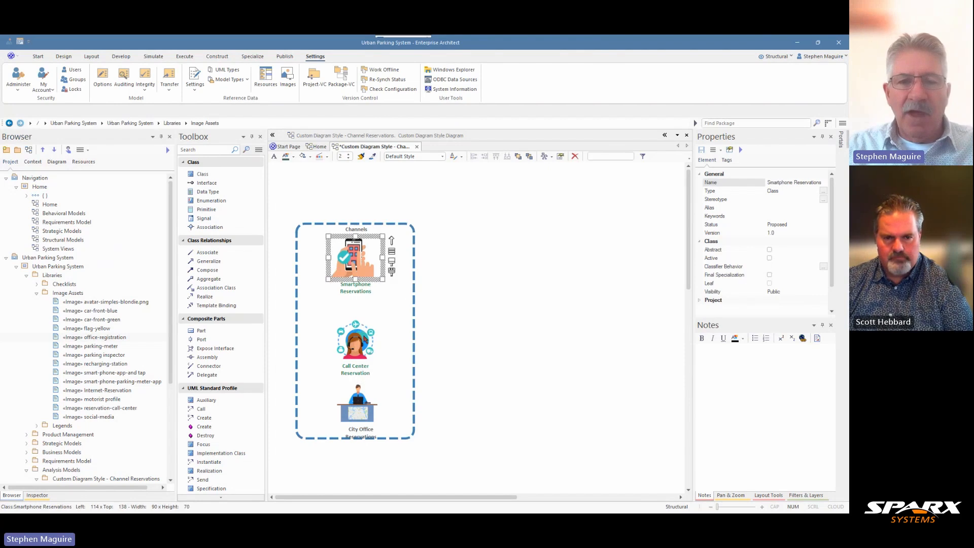
{"action": "left_click_drag", "start_coordinate": [364, 339], "coordinate": [364, 329]}
{"action": "left_click_drag", "start_coordinate": [359, 407], "coordinate": [358, 393]}
Select only the three reservation channel classes, align their centers in one column, and space them evenly vertically.
{"action": "key", "text": "ctrl+a"}
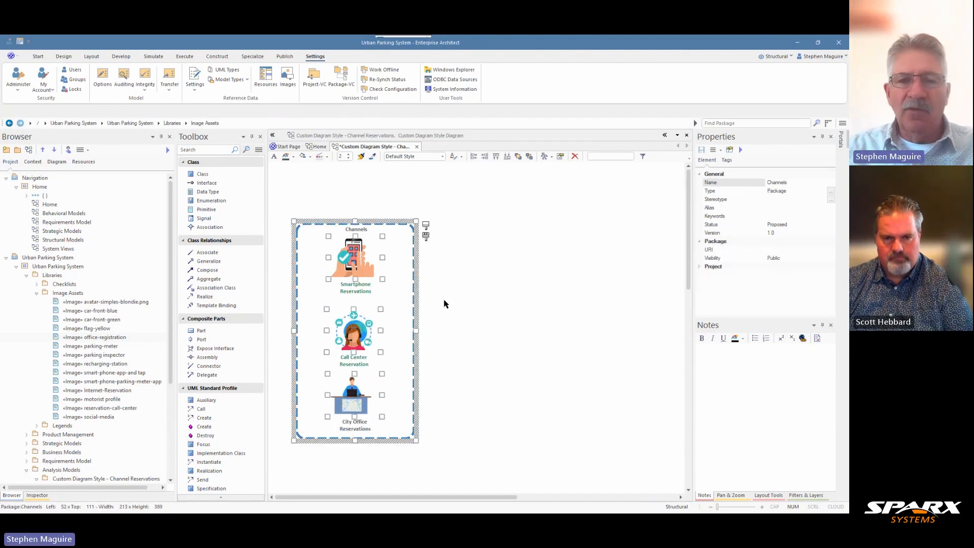
{"action": "left_click", "coordinate": [407, 240], "text": "ctrl"}
{"action": "left_click", "coordinate": [407, 237], "text": "ctrl"}
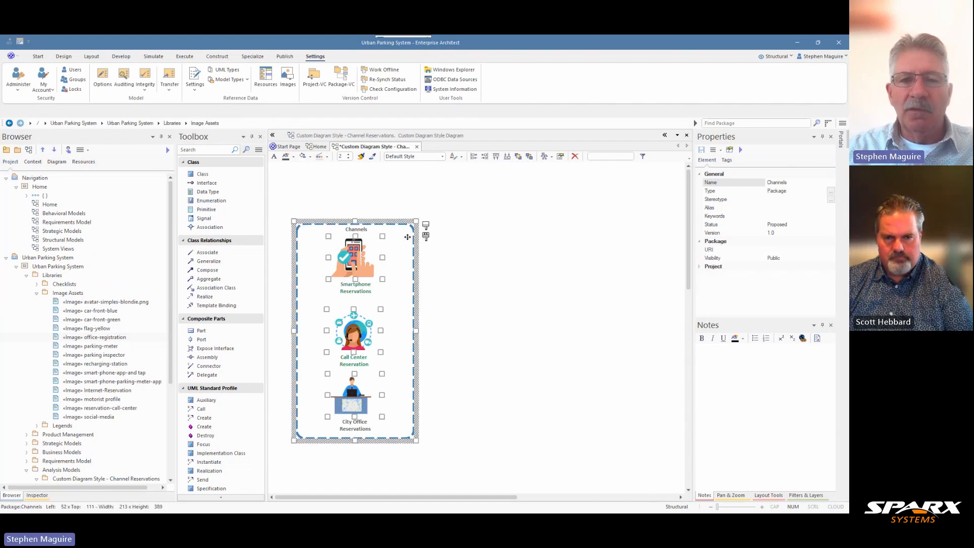
{"action": "left_click", "coordinate": [406, 237], "text": "ctrl"}
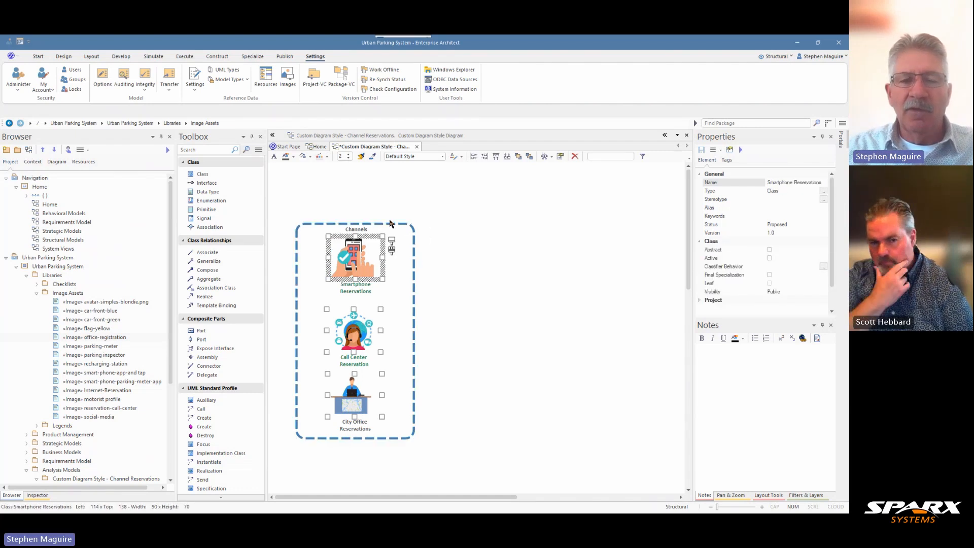
{"action": "left_click", "coordinate": [97, 59]}
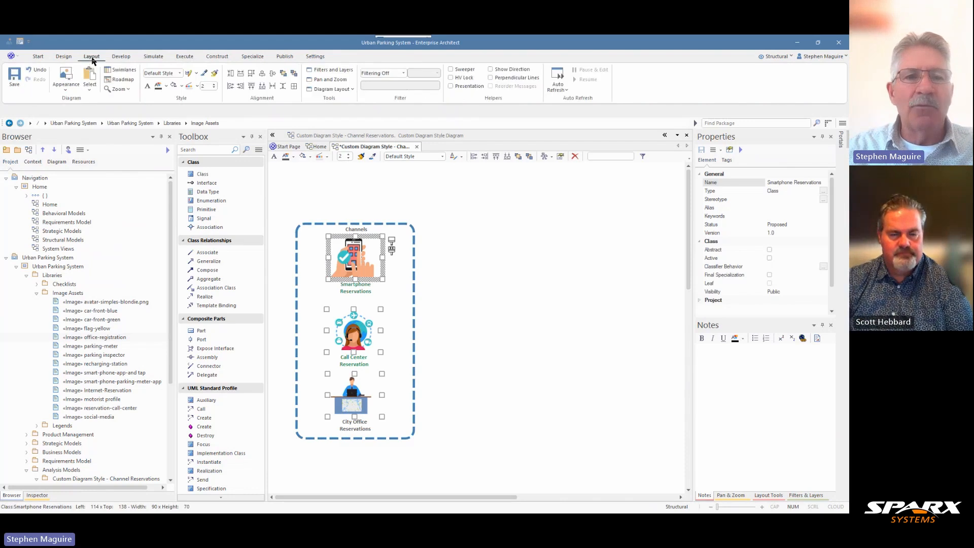
{"action": "left_click", "coordinate": [263, 77]}
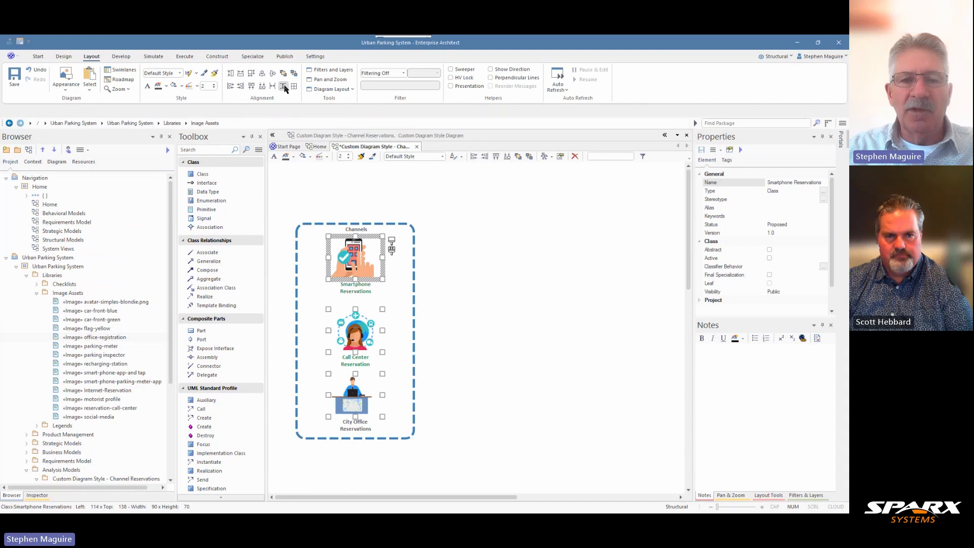
{"action": "left_click", "coordinate": [284, 86]}
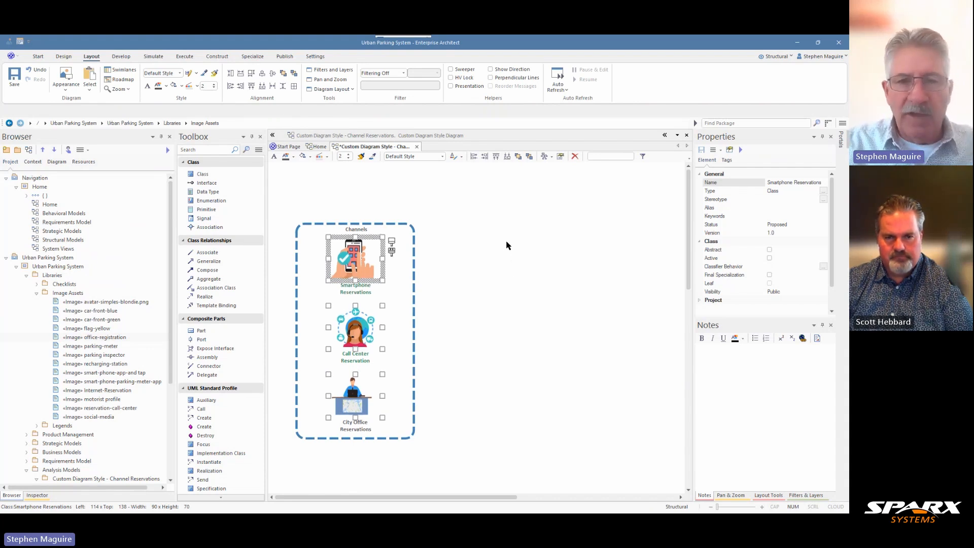
{"action": "left_click", "coordinate": [472, 248]}
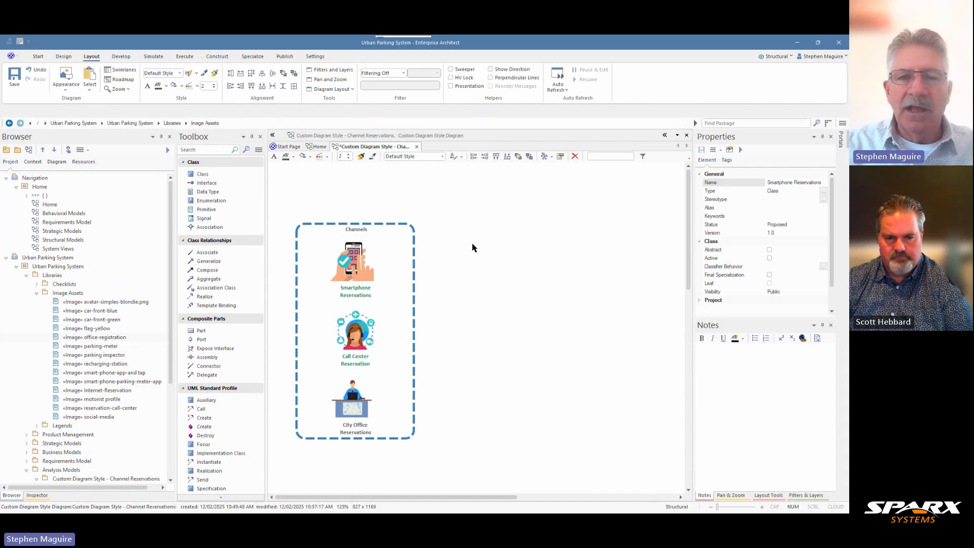
Set the Channels package's title font to Calibri Bold, size 12, in Teal.
{"action": "left_click", "coordinate": [376, 235]}
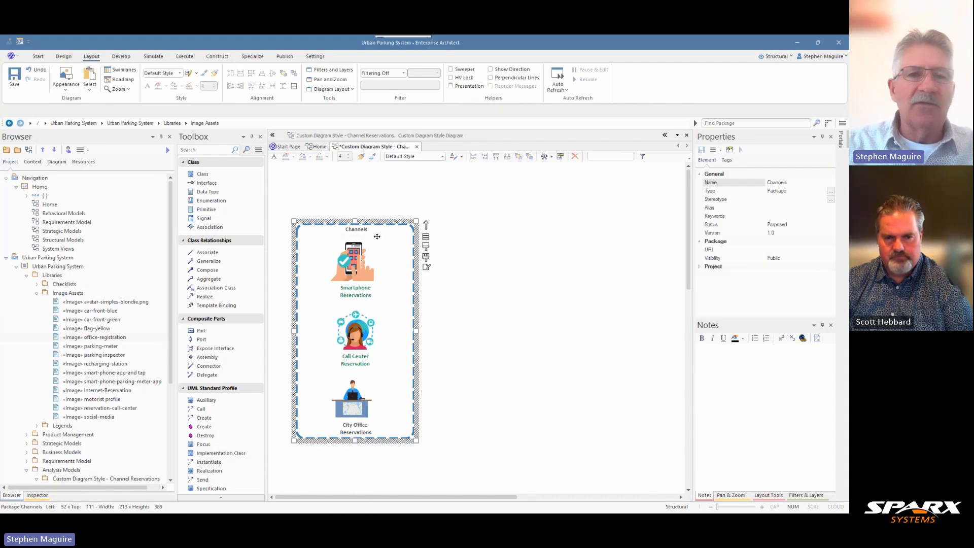
{"action": "left_click", "coordinate": [274, 157]}
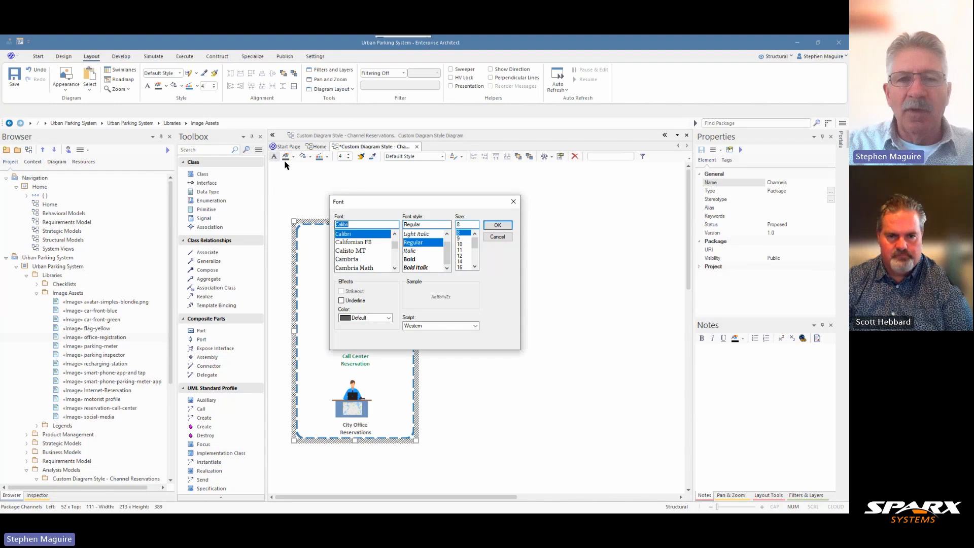
{"action": "left_click", "coordinate": [413, 259]}
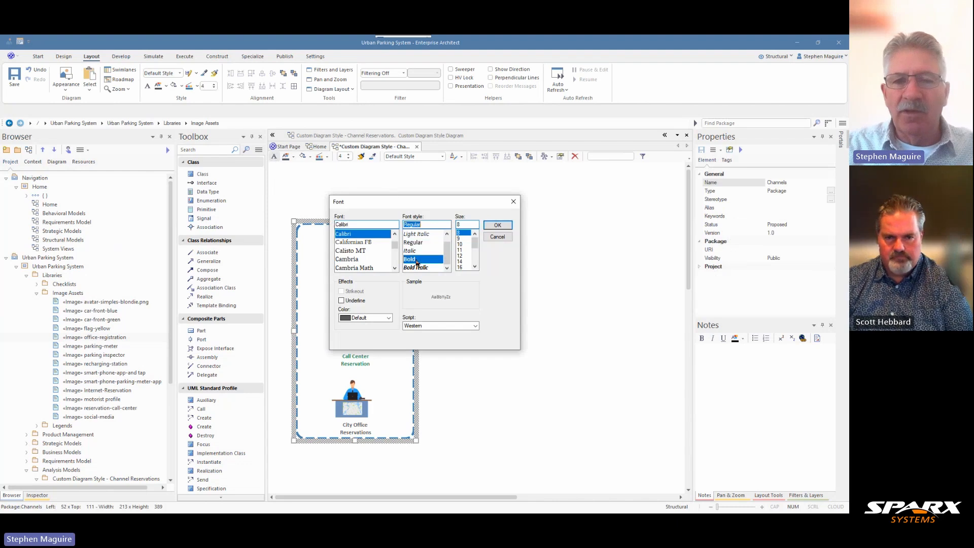
{"action": "left_click", "coordinate": [463, 256]}
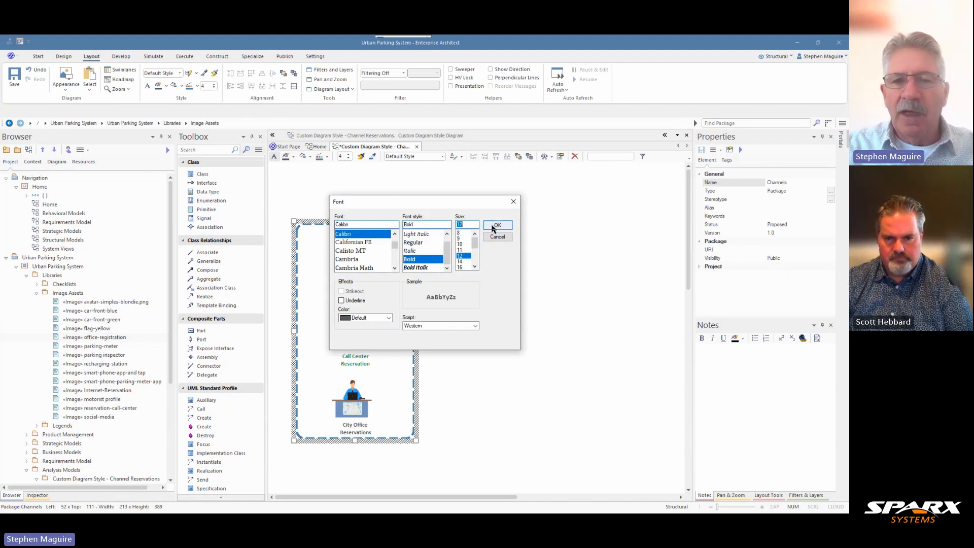
{"action": "left_click", "coordinate": [389, 318]}
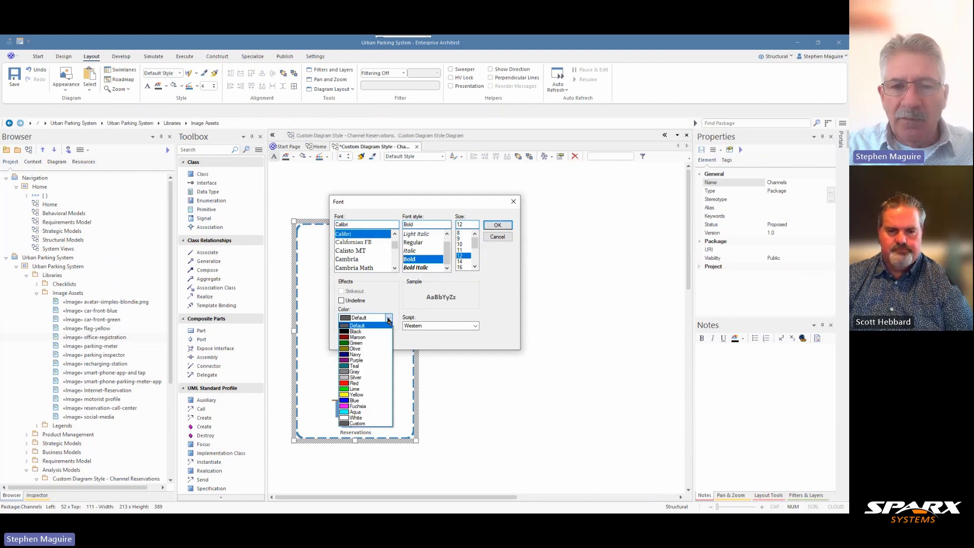
{"action": "left_click", "coordinate": [363, 367]}
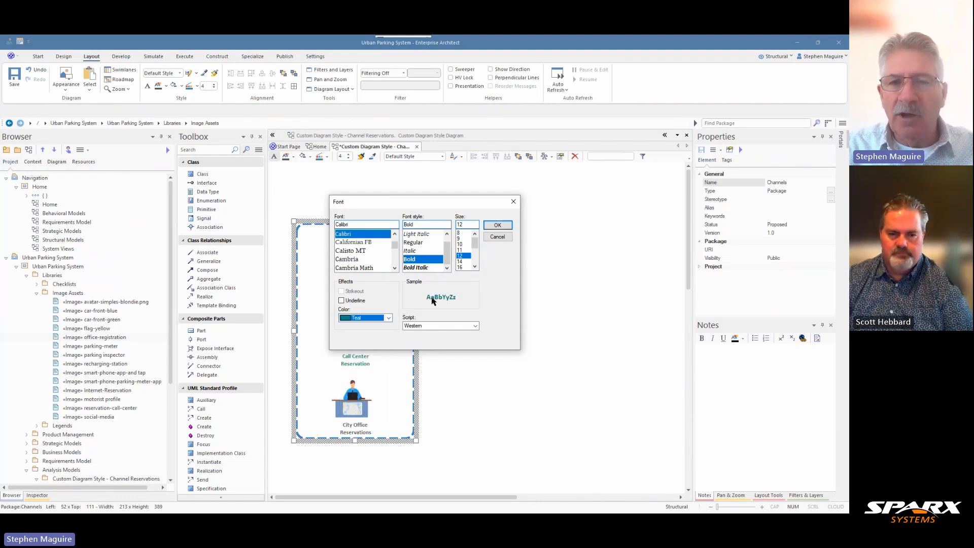
{"action": "left_click", "coordinate": [495, 227]}
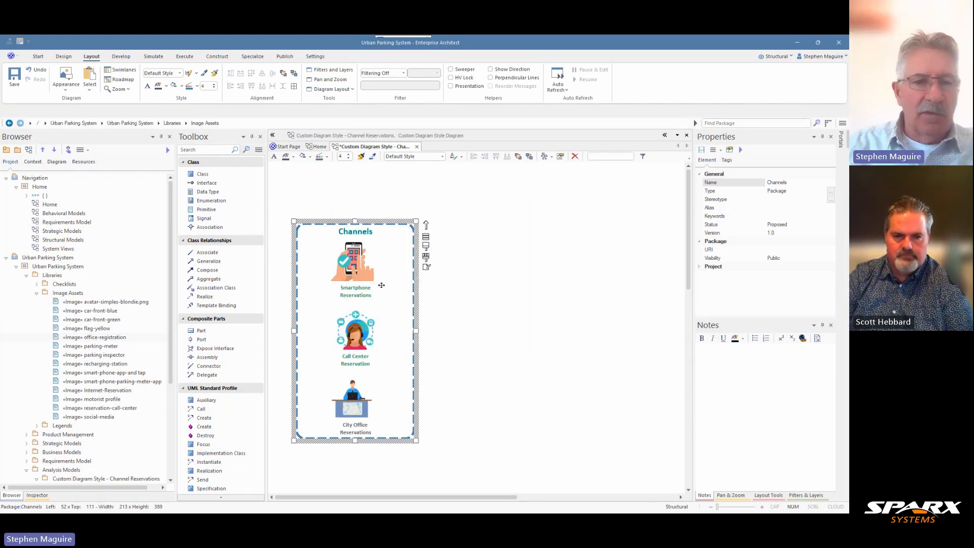
Move the Call Center Reservation, City Office Reservations and Smartphone Reservations classes into the Channels package in the project tree.
{"action": "scroll", "coordinate": [111, 300], "scroll_direction": "down", "scroll_amount": 4}
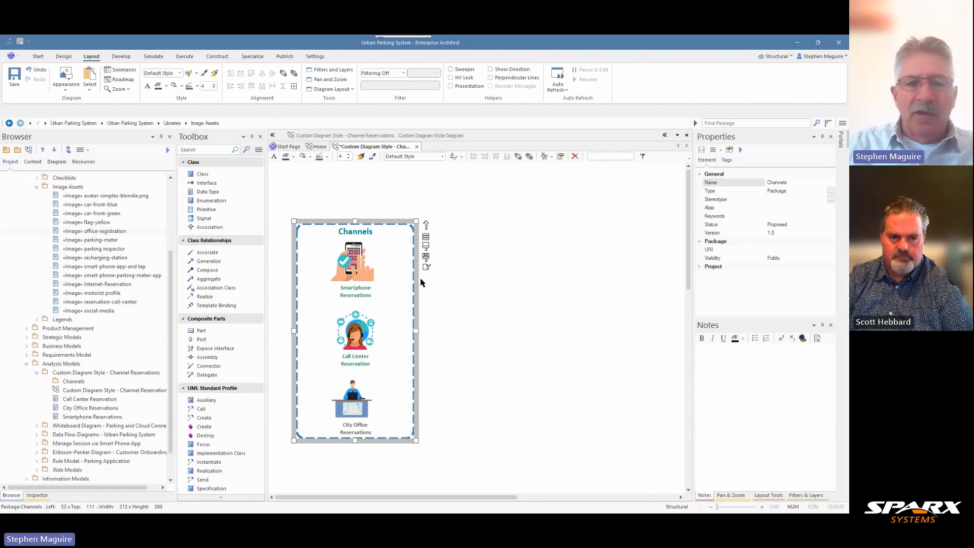
{"action": "left_click", "coordinate": [83, 399]}
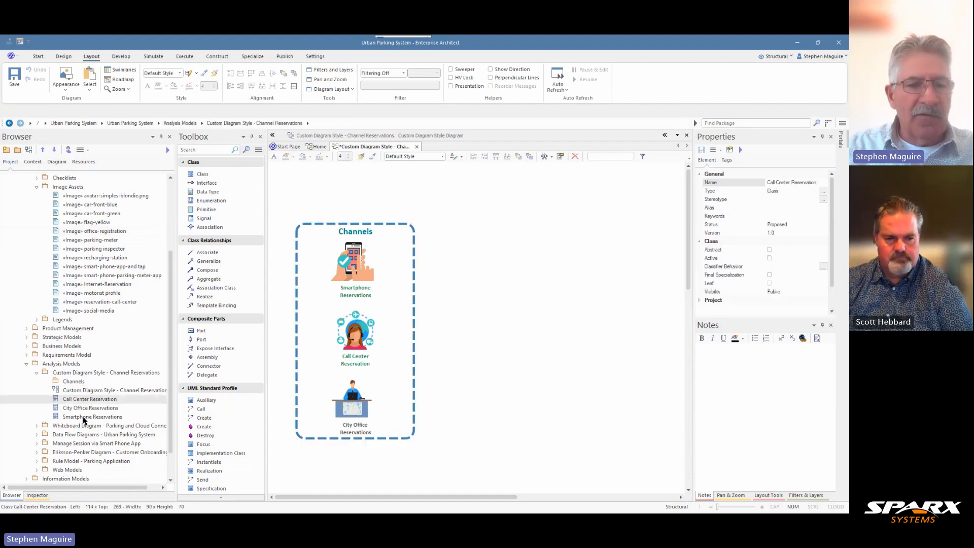
{"action": "left_click", "coordinate": [83, 417]}
{"action": "left_click_drag", "start_coordinate": [89, 409], "coordinate": [79, 387]}
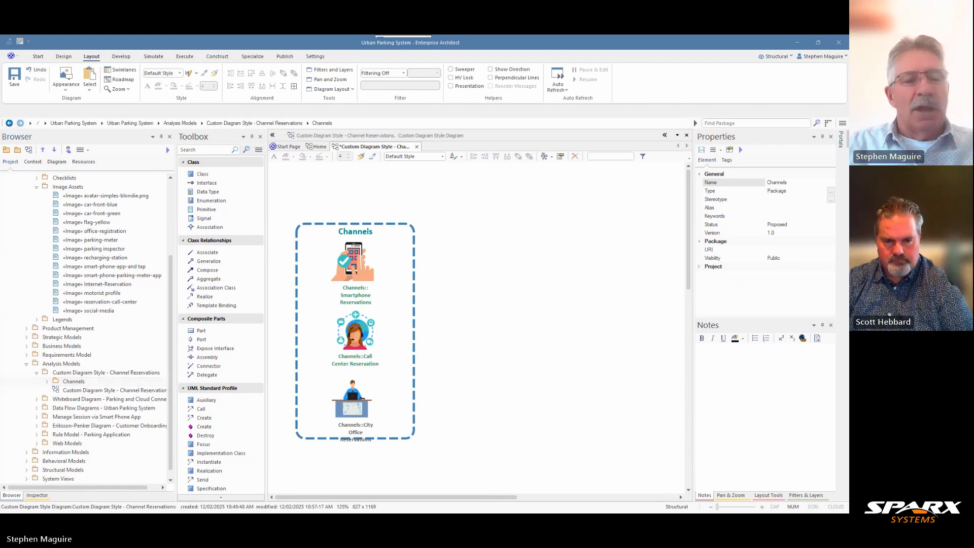
Create a package named Parking Reservation, as Package Only, inside the Custom Diagram Style - Channel Reservations package.
{"action": "left_click", "coordinate": [65, 375]}
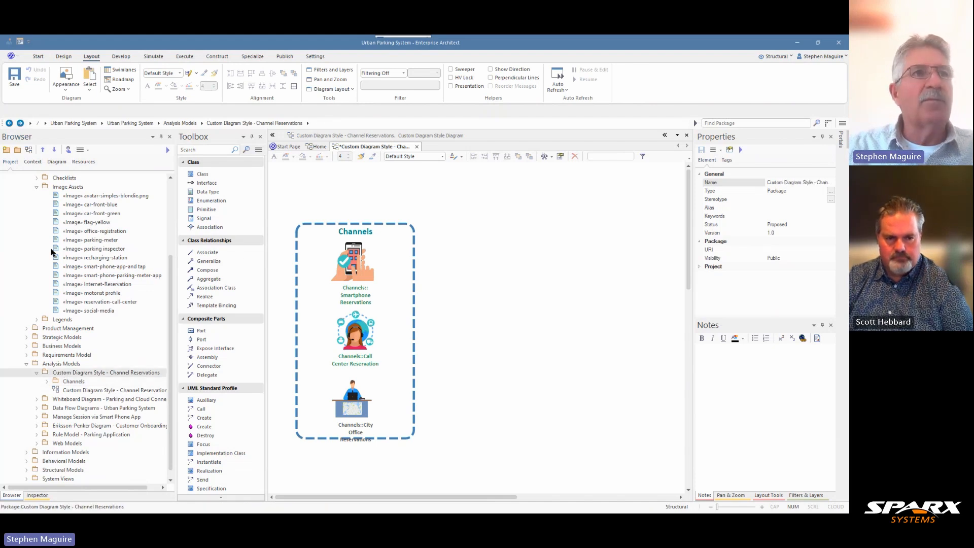
{"action": "left_click", "coordinate": [19, 150]}
{"action": "type", "text": "Pa"}
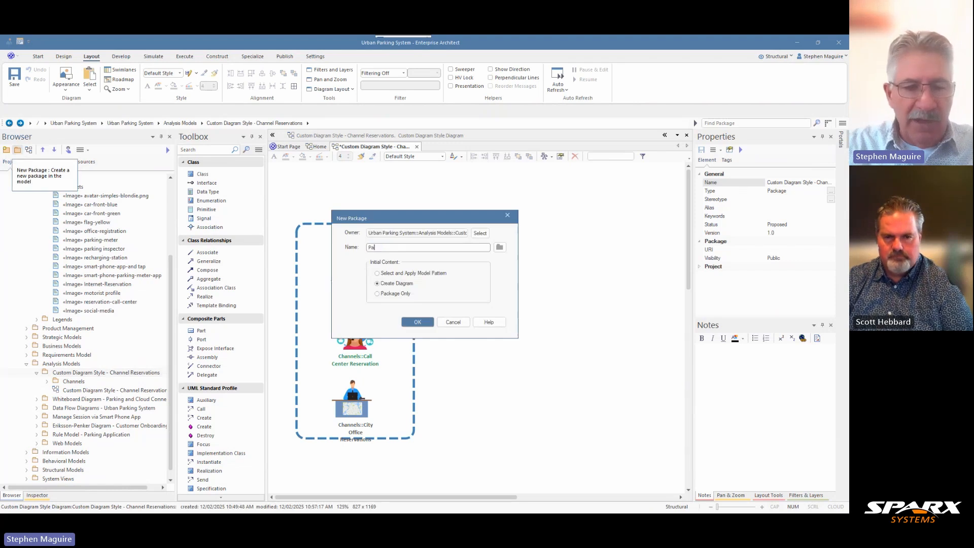
{"action": "type", "text": "rking Rese"}
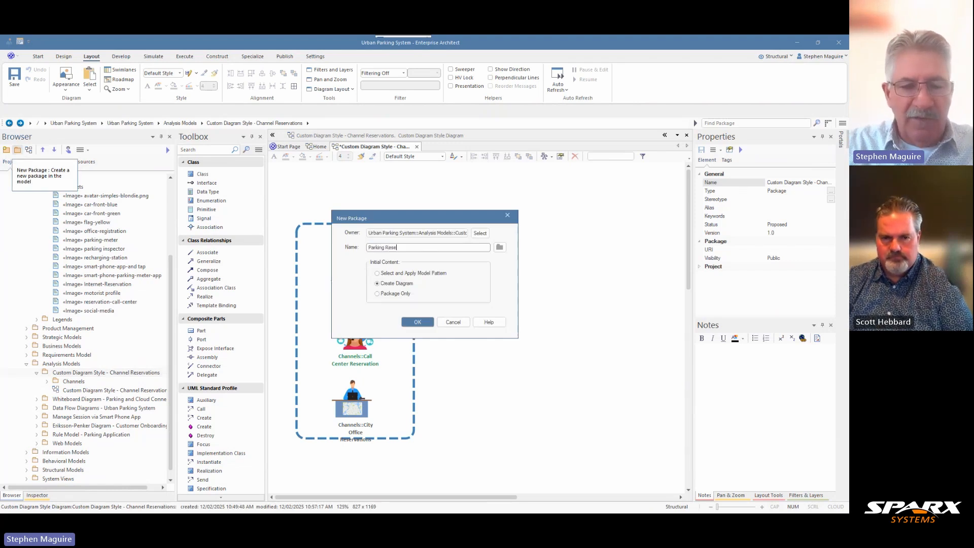
{"action": "type", "text": "rvation"}
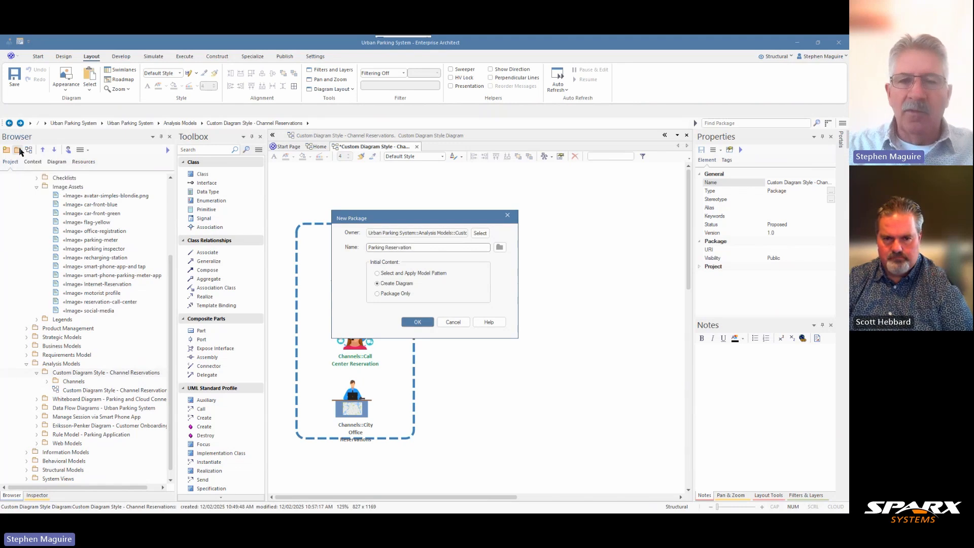
{"action": "left_click", "coordinate": [378, 294]}
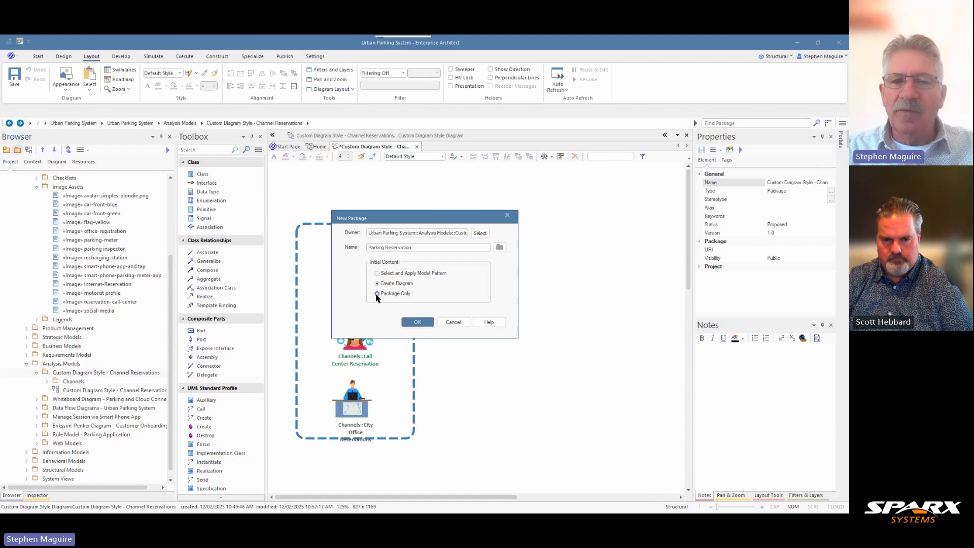
{"action": "left_click", "coordinate": [417, 323]}
Add a class named Parking Reservations to the diagram, placed to the right of the Channels container at mid-height.
{"action": "left_click", "coordinate": [206, 175]}
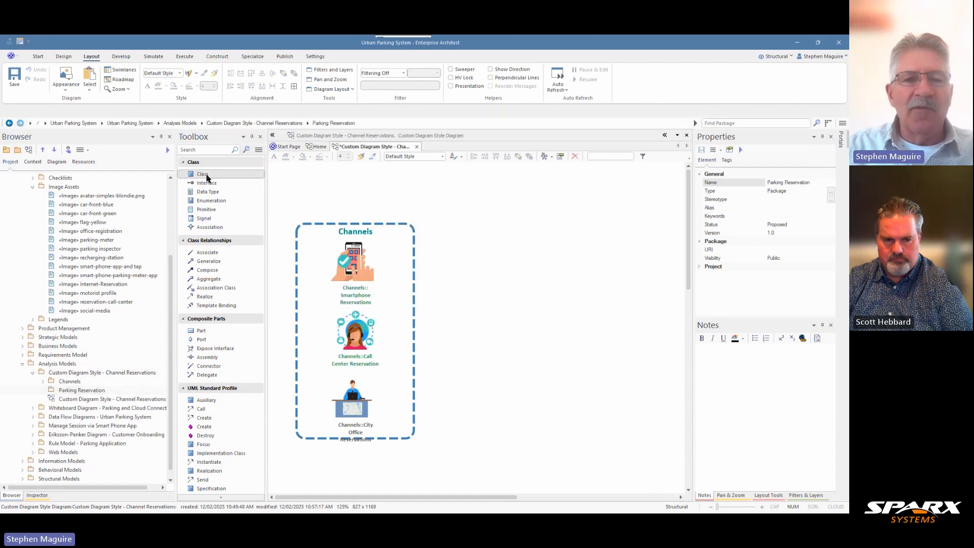
{"action": "left_click", "coordinate": [470, 323]}
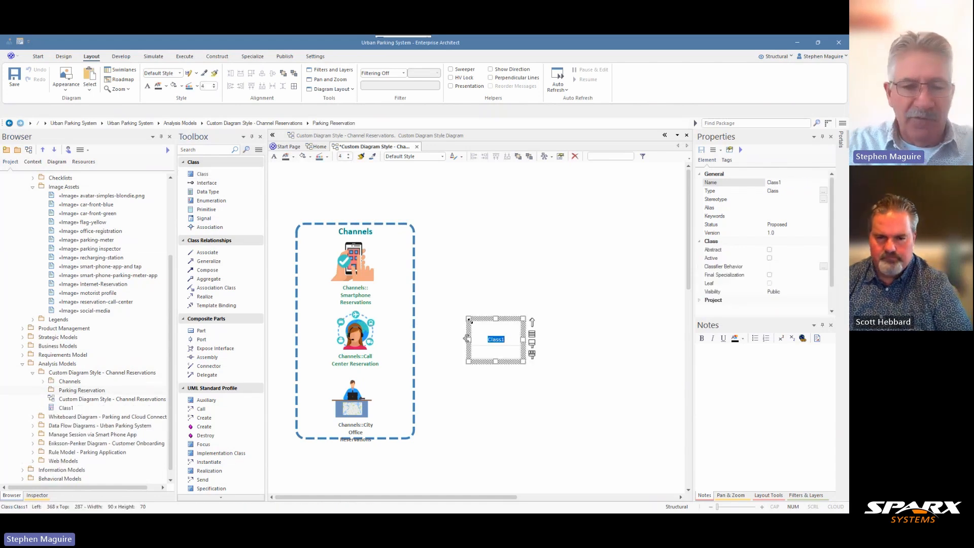
{"action": "type", "text": "Parking R"}
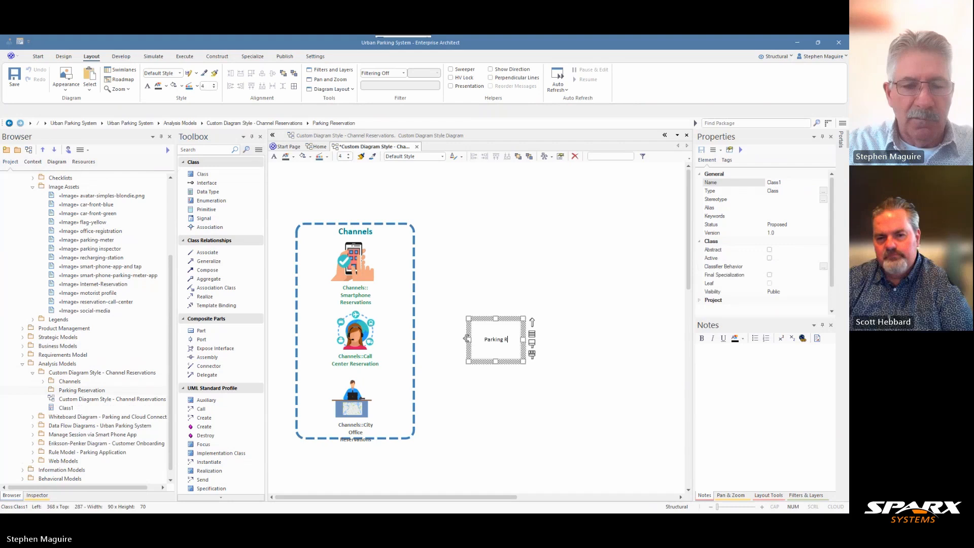
{"action": "type", "text": "eservation"}
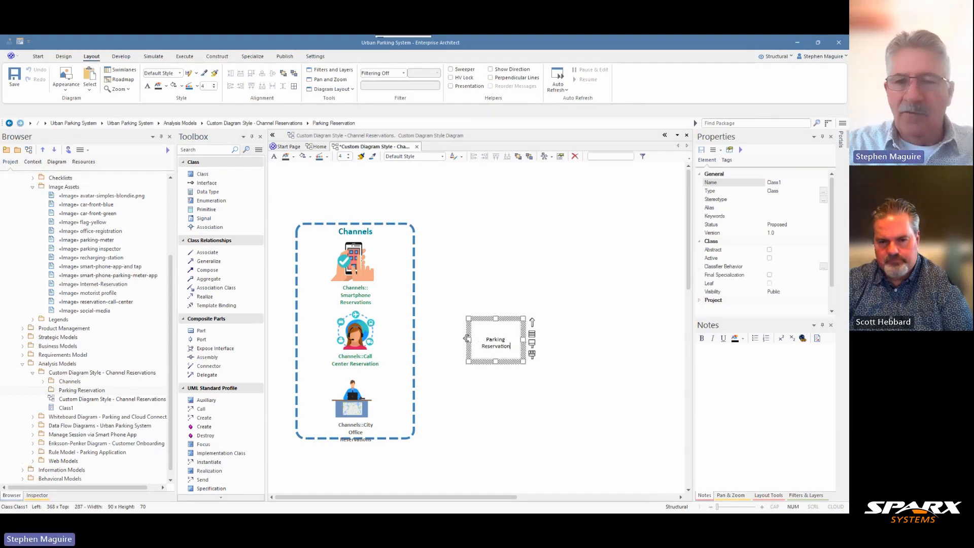
{"action": "type", "text": "s"}
{"action": "left_click", "coordinate": [514, 301]}
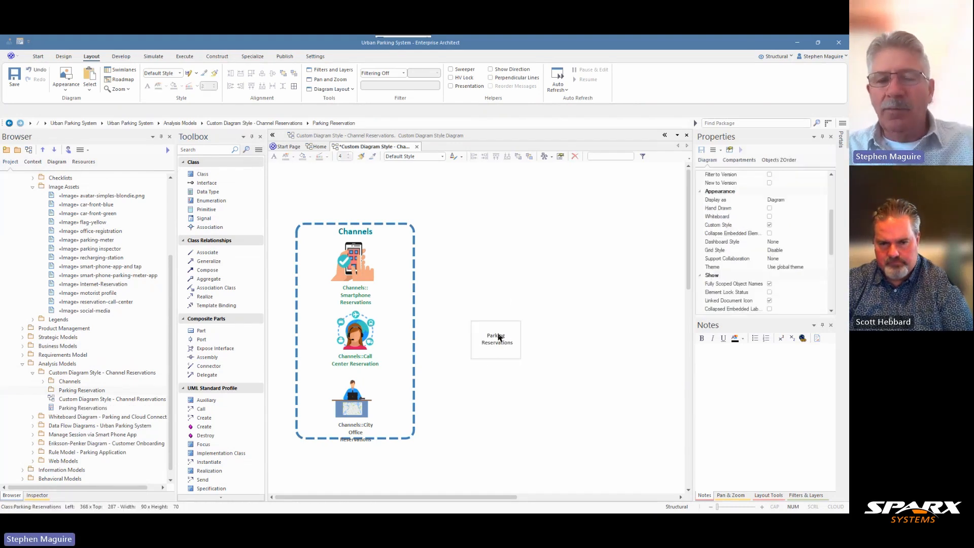
{"action": "left_click_drag", "start_coordinate": [499, 336], "coordinate": [491, 324]}
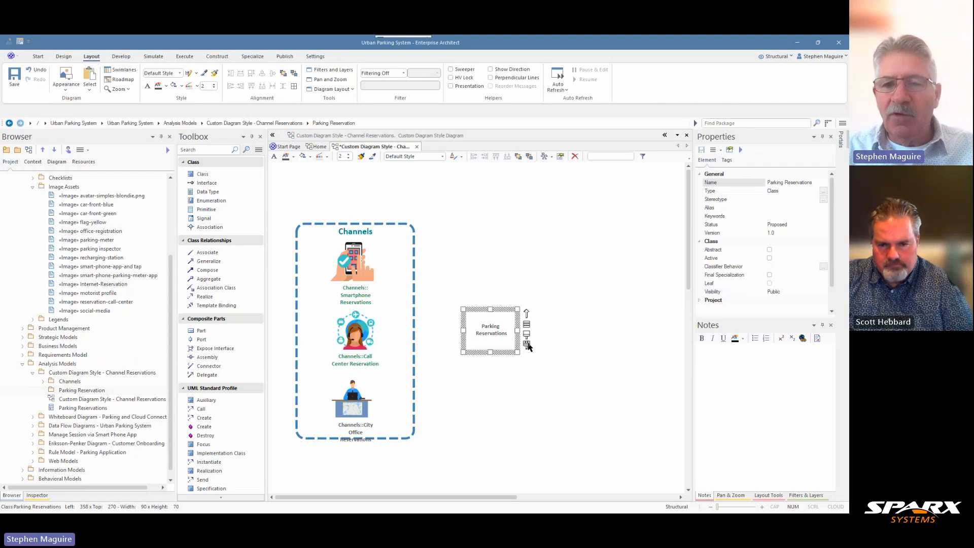
Change the shape of the Parking Reservations class to Round Rectangle.
{"action": "left_click", "coordinate": [545, 347]}
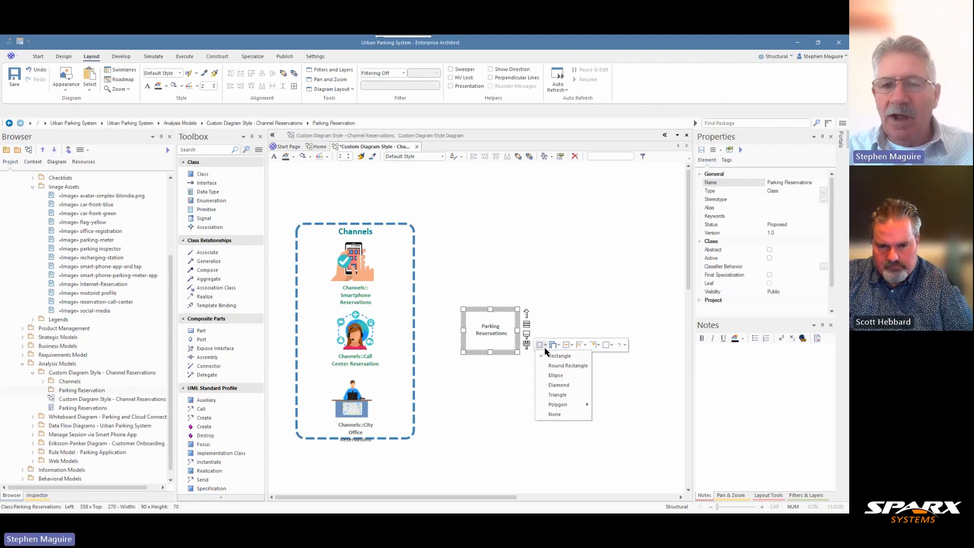
{"action": "left_click", "coordinate": [548, 365]}
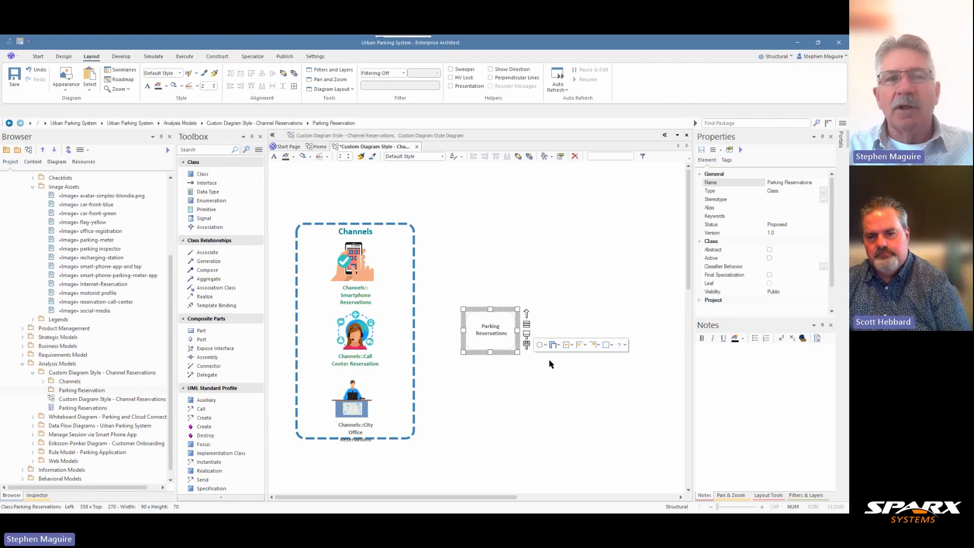
{"action": "left_click", "coordinate": [611, 347]}
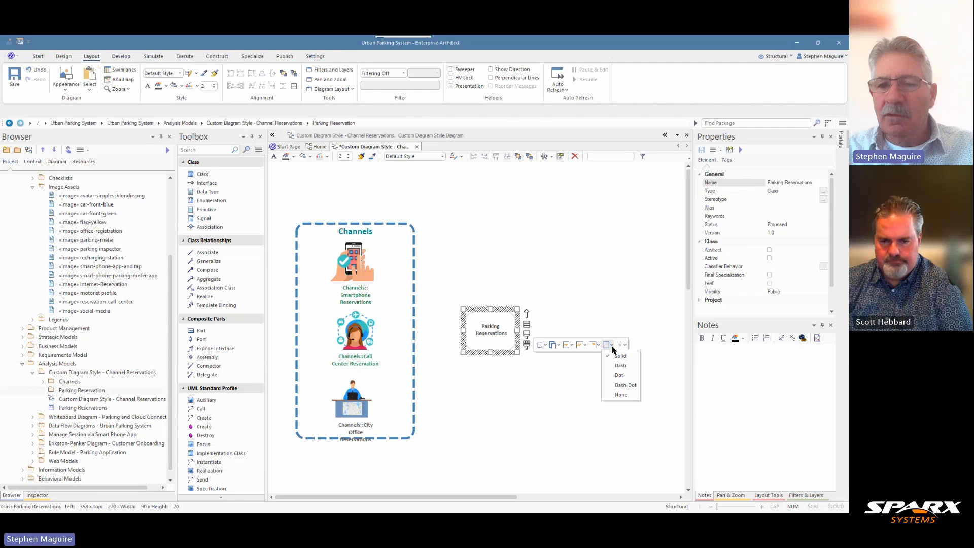
{"action": "left_click", "coordinate": [623, 346]}
Show the Parking Reservations class as a stack of 4 shapes in the NE direction.
{"action": "left_click", "coordinate": [625, 345]}
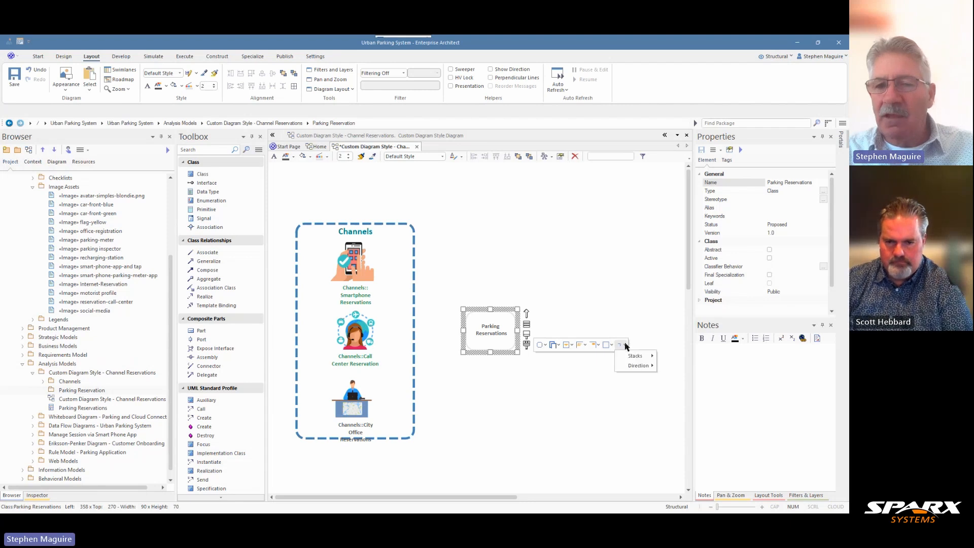
{"action": "mouse_move", "coordinate": [632, 358]}
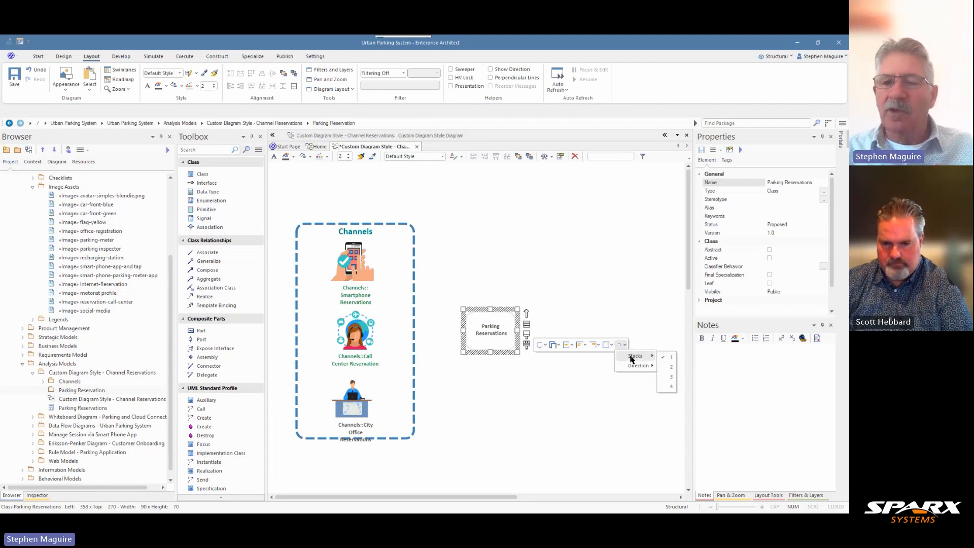
{"action": "left_click", "coordinate": [669, 387]}
{"action": "left_click", "coordinate": [625, 345]}
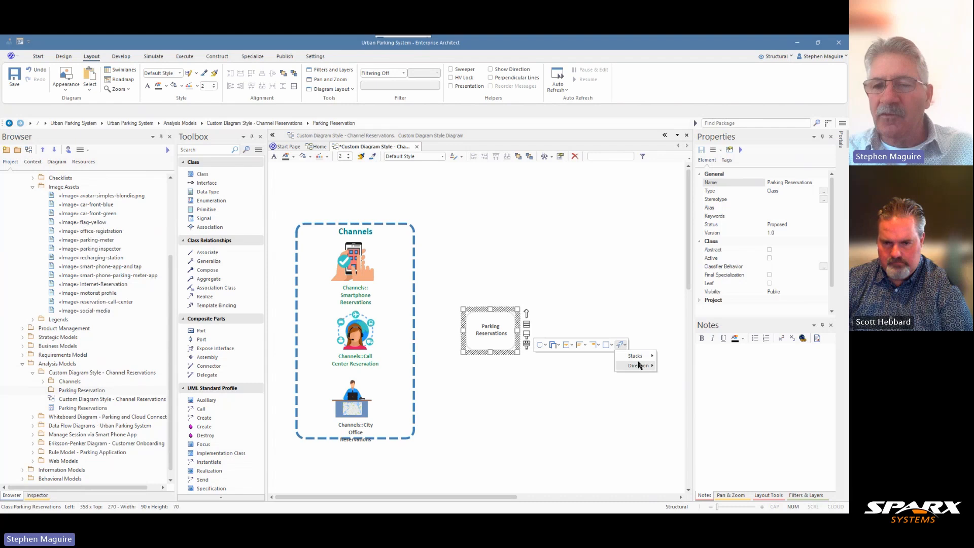
{"action": "mouse_move", "coordinate": [639, 365]}
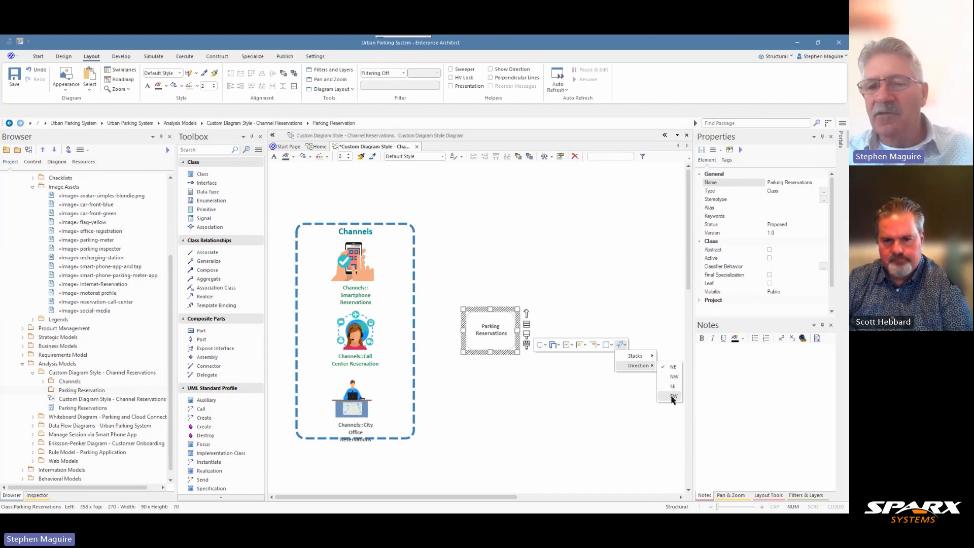
{"action": "left_click", "coordinate": [673, 367]}
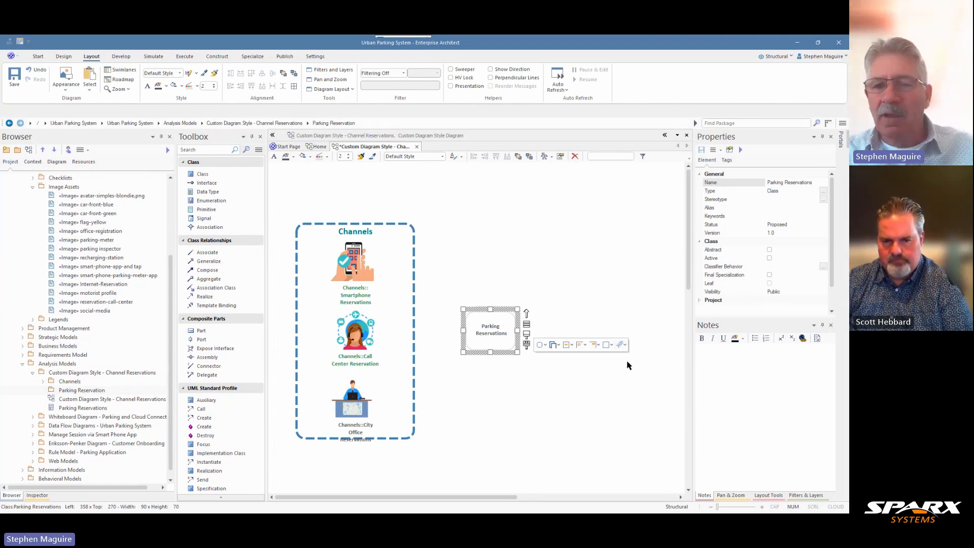
{"action": "left_click", "coordinate": [538, 303]}
{"action": "left_click", "coordinate": [500, 323]}
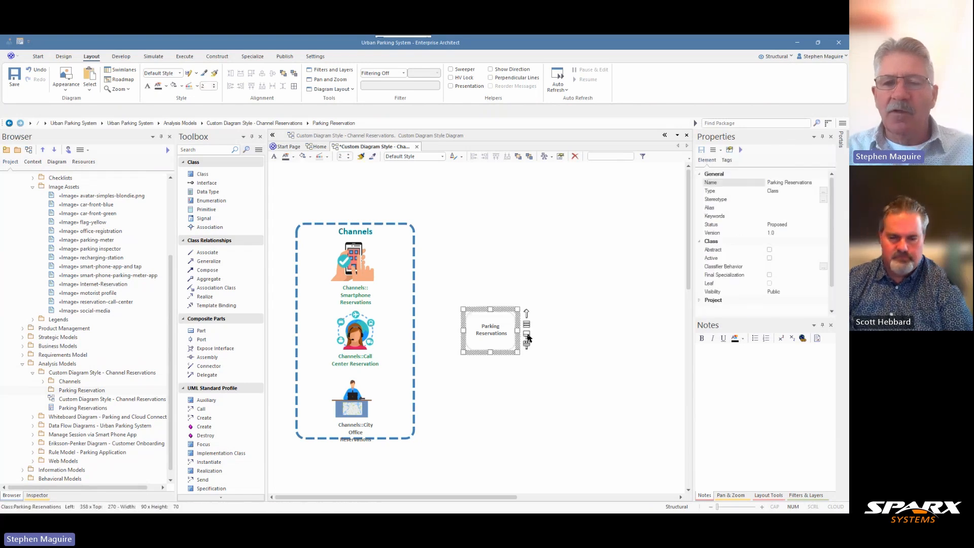
{"action": "left_click", "coordinate": [569, 276]}
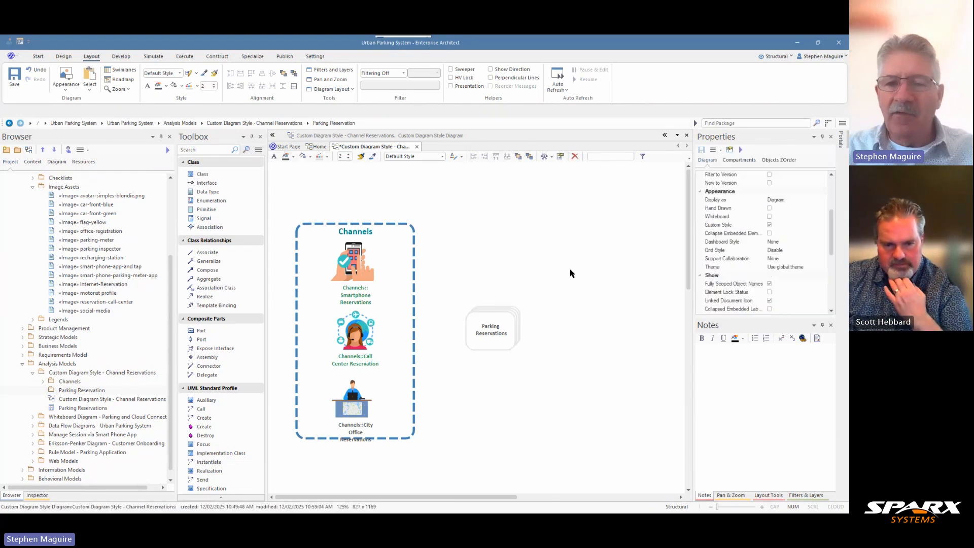
Enlarge the Parking Reservations class to about 101 wide and 77 high.
{"action": "left_click", "coordinate": [515, 335]}
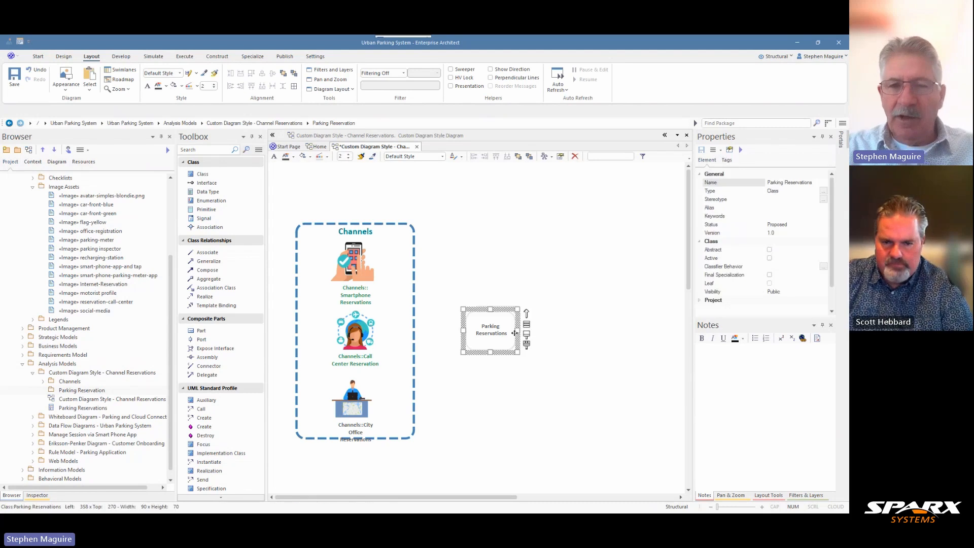
{"action": "key", "text": "ctrl+Down"}
{"action": "key", "text": "ctrl+Down"}
{"action": "key", "text": "ctrl+Down"}
{"action": "key", "text": "ctrl+Down"}
{"action": "key", "text": "ctrl+Down"}
{"action": "key", "text": "ctrl+Down"}
{"action": "key", "text": "ctrl+Down"}
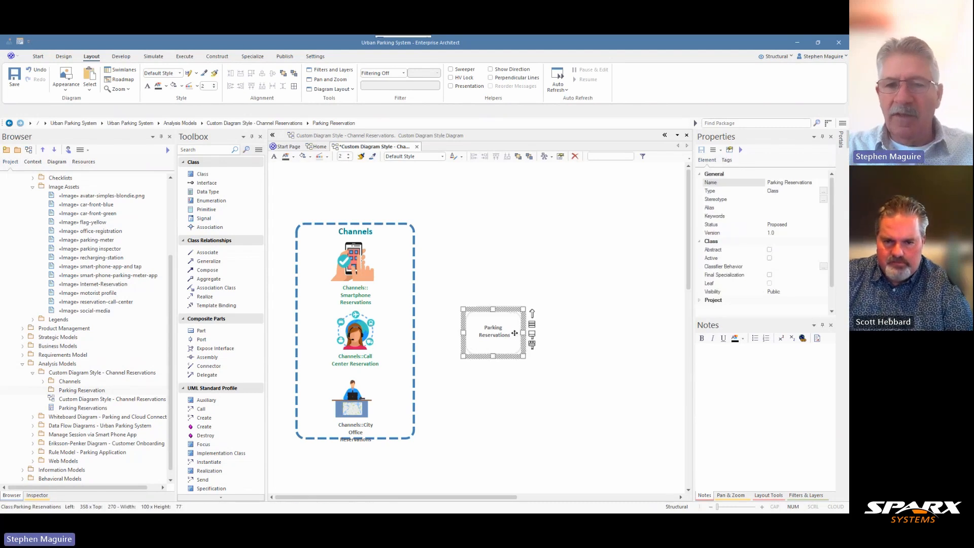
{"action": "key", "text": "ctrl+Right"}
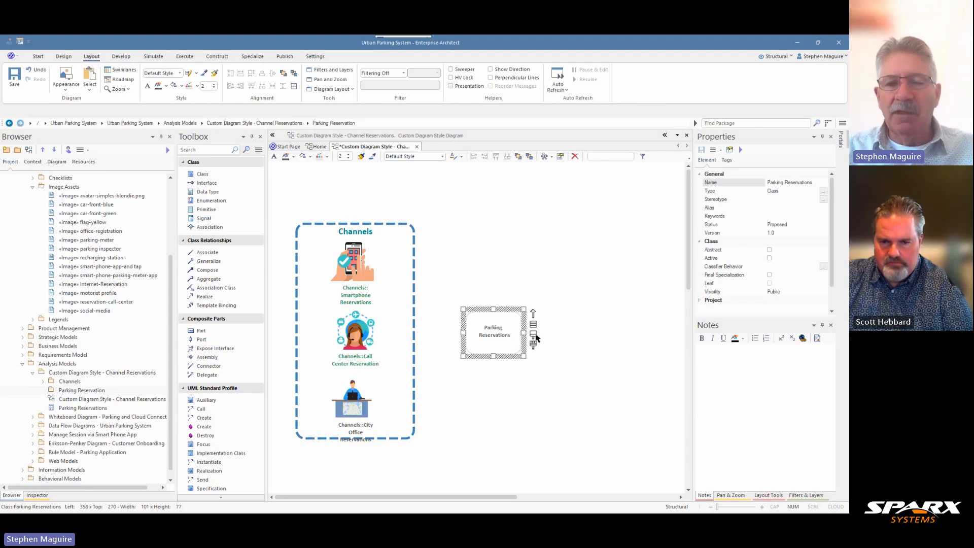
Fill the Parking Reservations class with a light cornflower blue.
{"action": "left_click", "coordinate": [533, 335]}
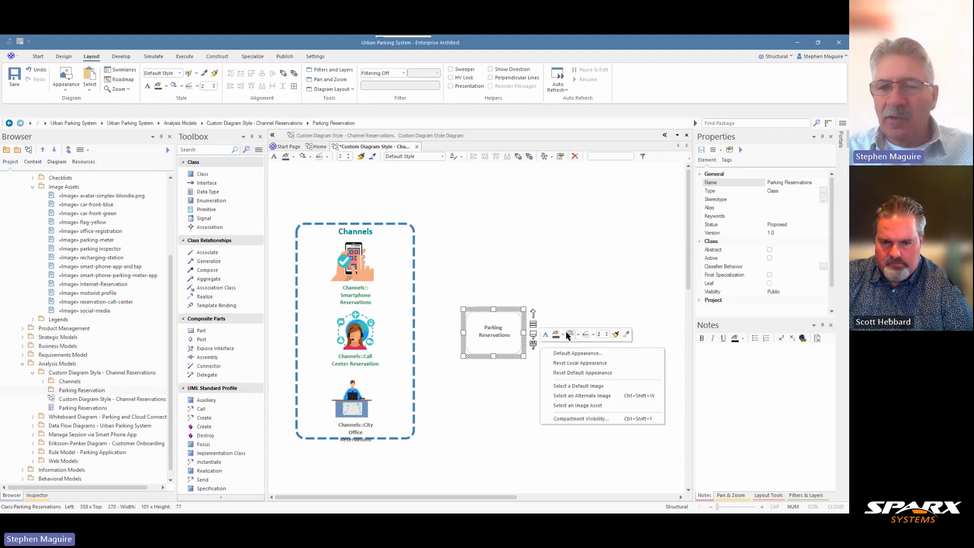
{"action": "left_click", "coordinate": [578, 336]}
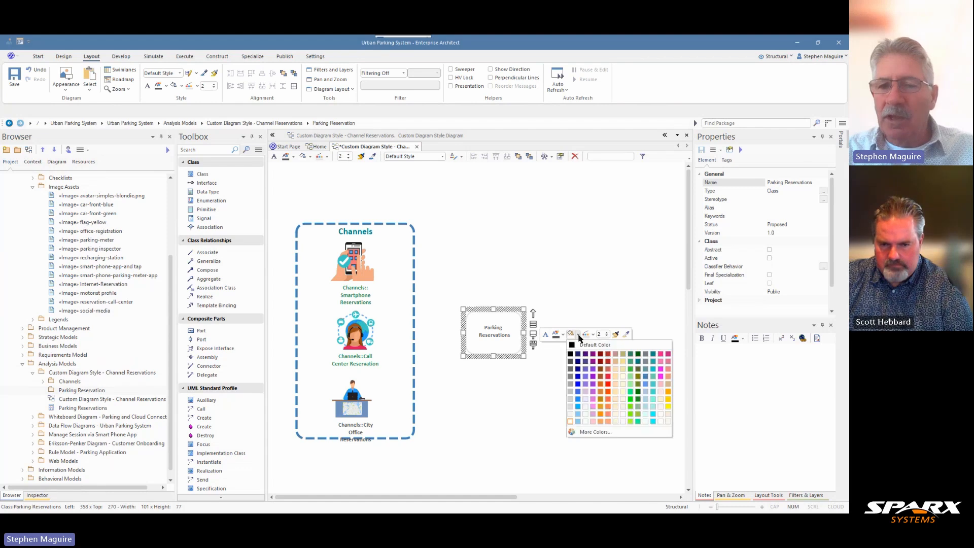
{"action": "left_click", "coordinate": [646, 378]}
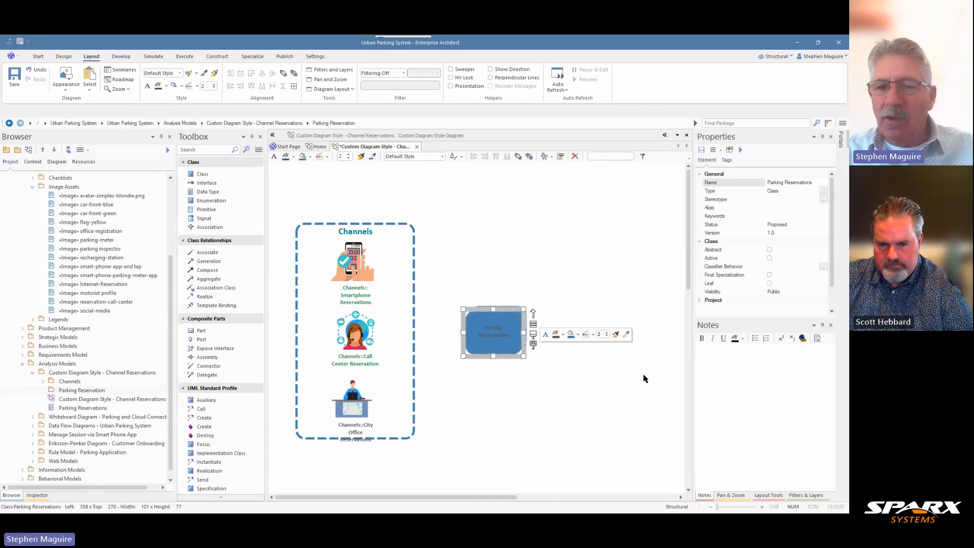
{"action": "left_click", "coordinate": [579, 336]}
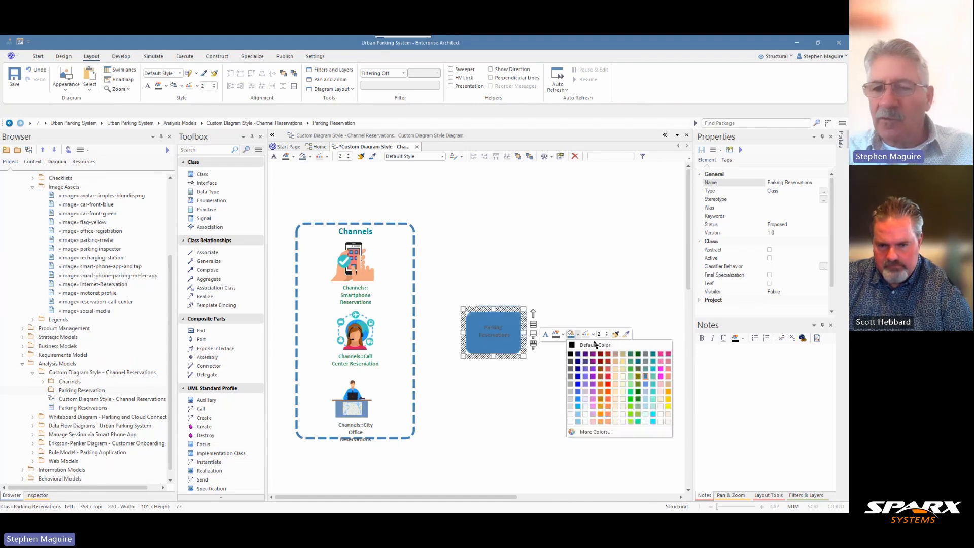
{"action": "left_click", "coordinate": [645, 384]}
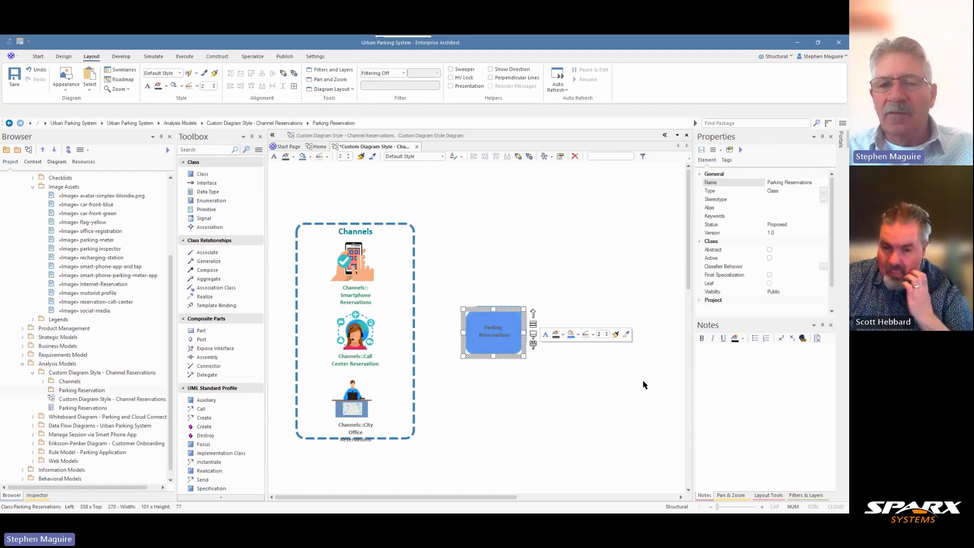
Set the Parking Reservations class's font to Calibri Bold, size 10, in White.
{"action": "left_click", "coordinate": [545, 335]}
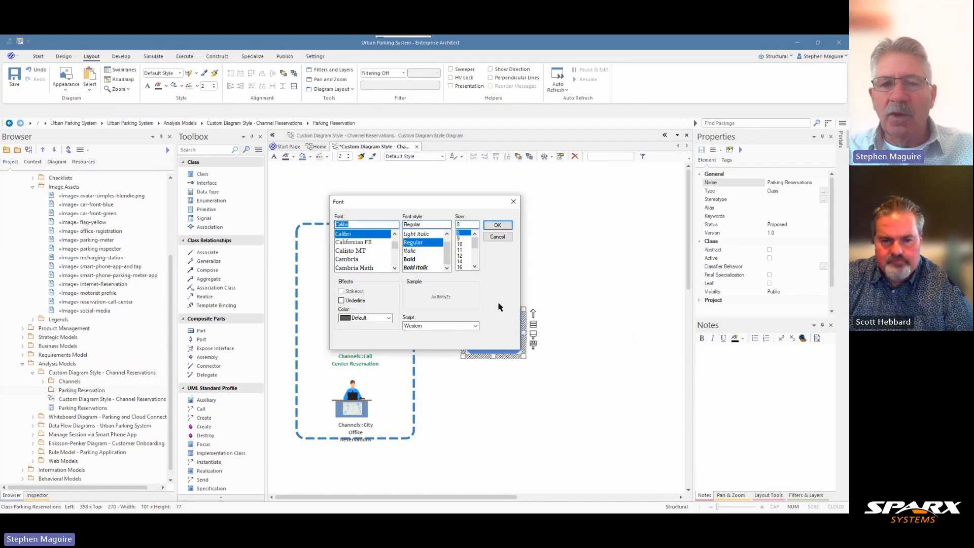
{"action": "left_click", "coordinate": [389, 318]}
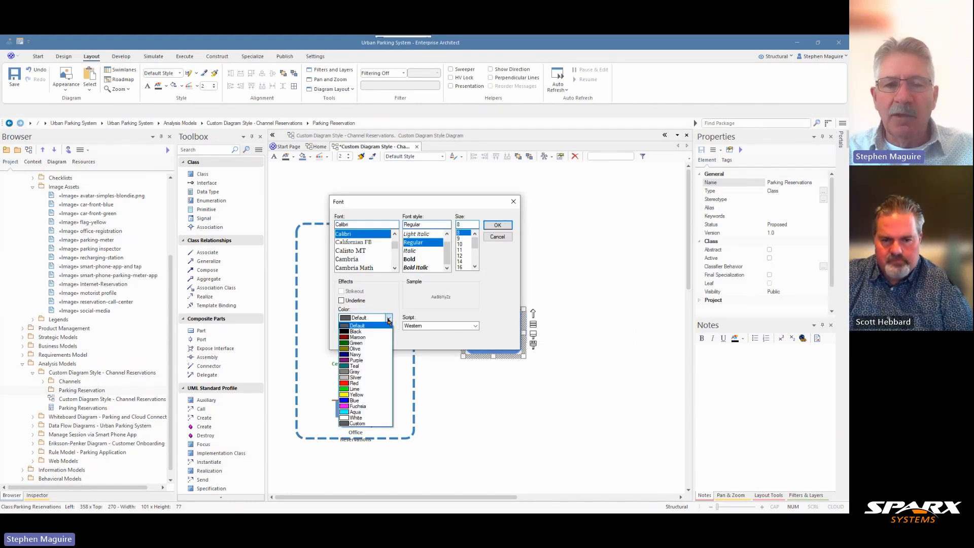
{"action": "left_click", "coordinate": [351, 417]}
{"action": "left_click", "coordinate": [410, 259]}
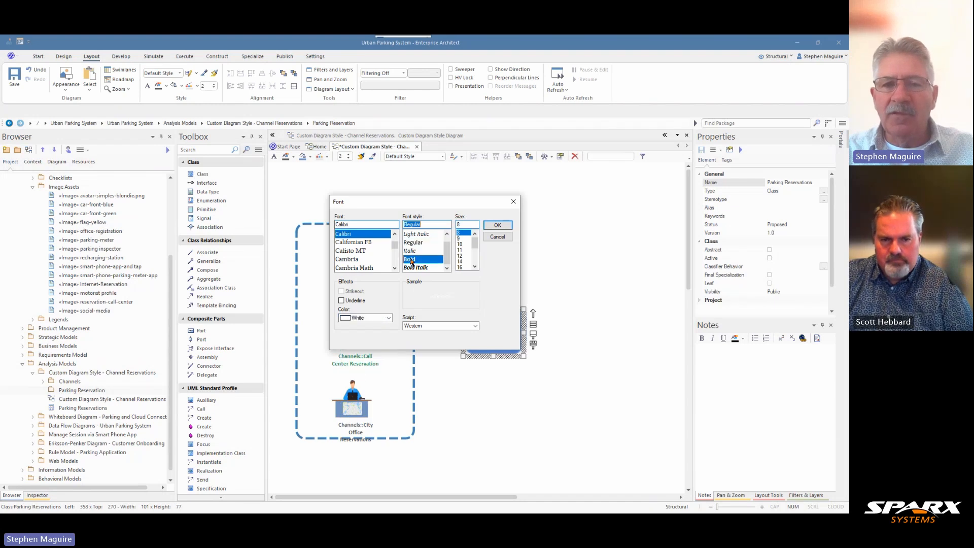
{"action": "left_click", "coordinate": [459, 244]}
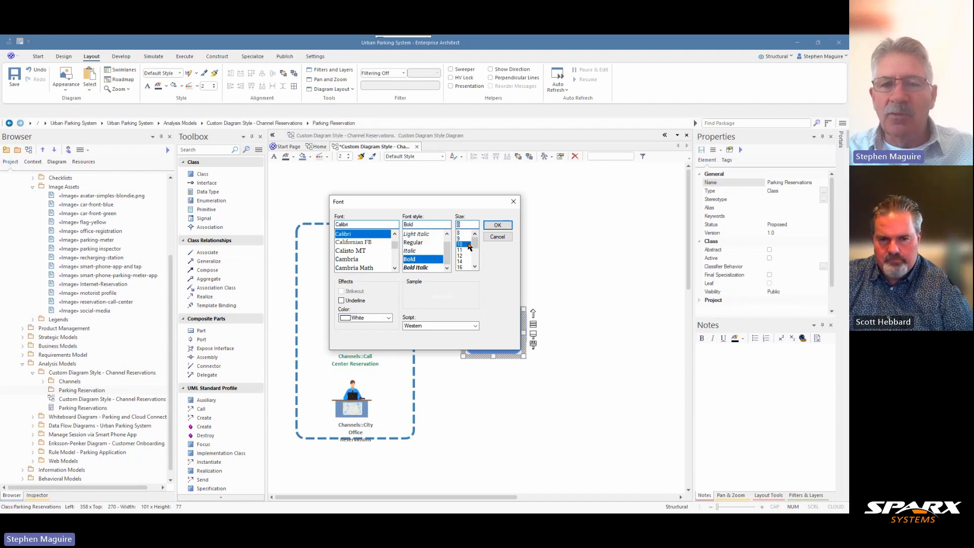
{"action": "left_click", "coordinate": [498, 225]}
{"action": "left_click", "coordinate": [583, 270]}
Give the Parking Reservations class a white border.
{"action": "left_click", "coordinate": [514, 325]}
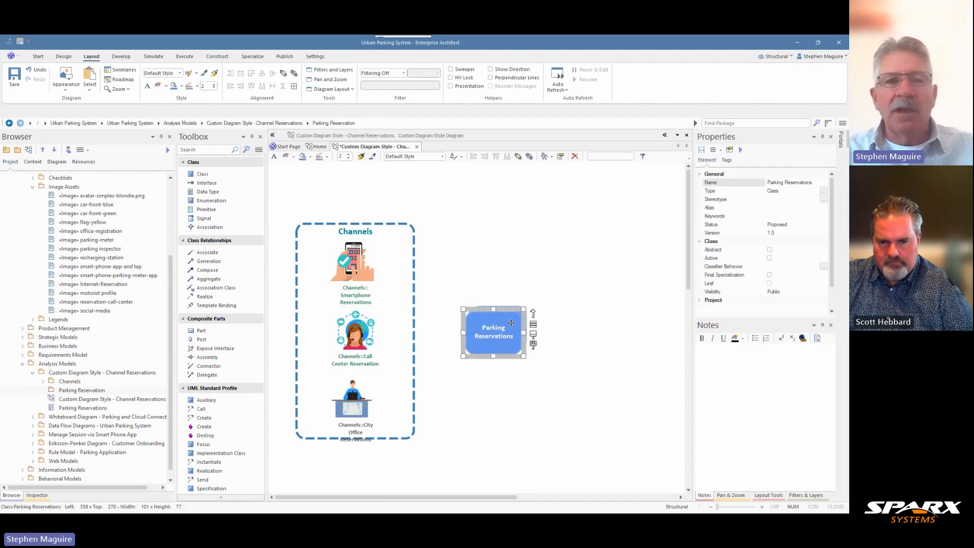
{"action": "left_click", "coordinate": [533, 343]}
{"action": "left_click", "coordinate": [594, 336]}
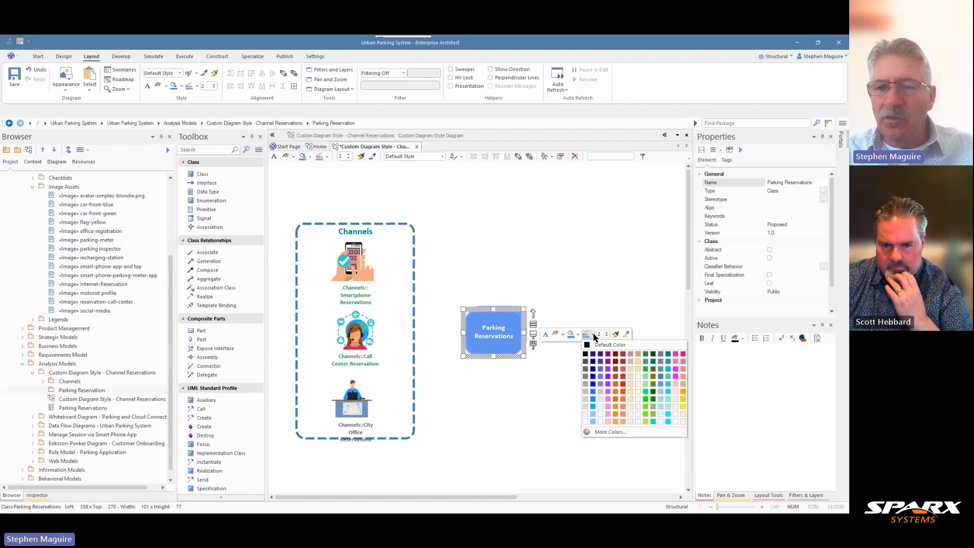
{"action": "left_click", "coordinate": [585, 421]}
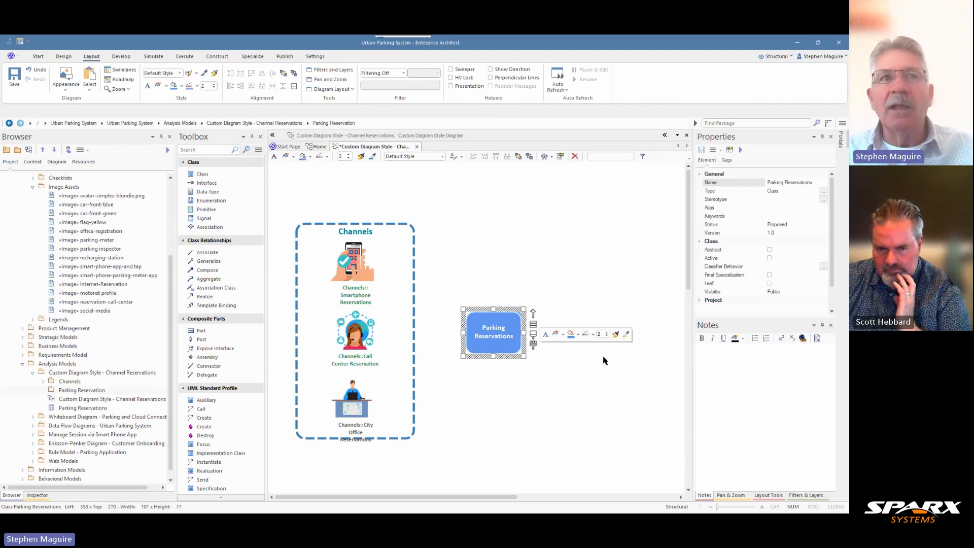
{"action": "left_click", "coordinate": [587, 376]}
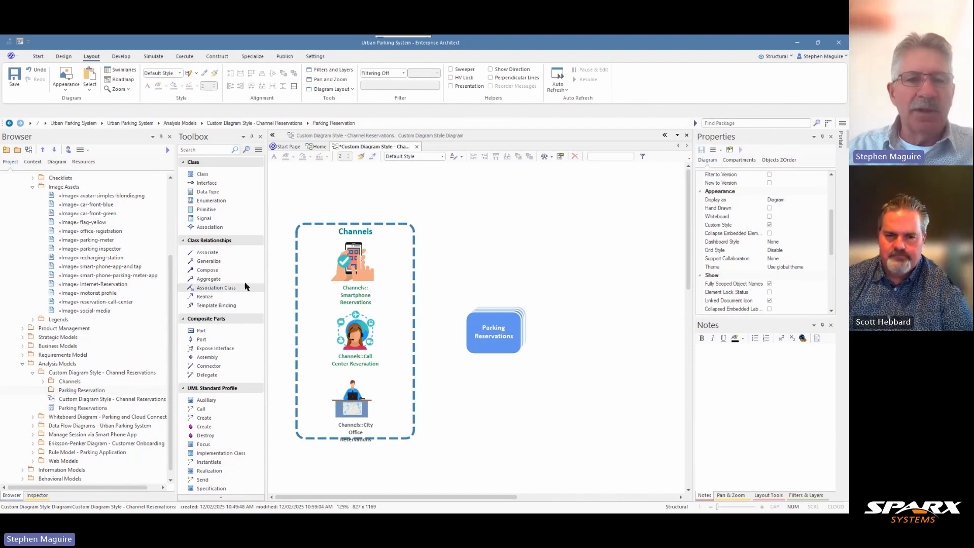
Draw an Associate connector from Smartphone Reservations to Parking Reservations and style it teal with line width 3.
{"action": "left_click", "coordinate": [210, 254]}
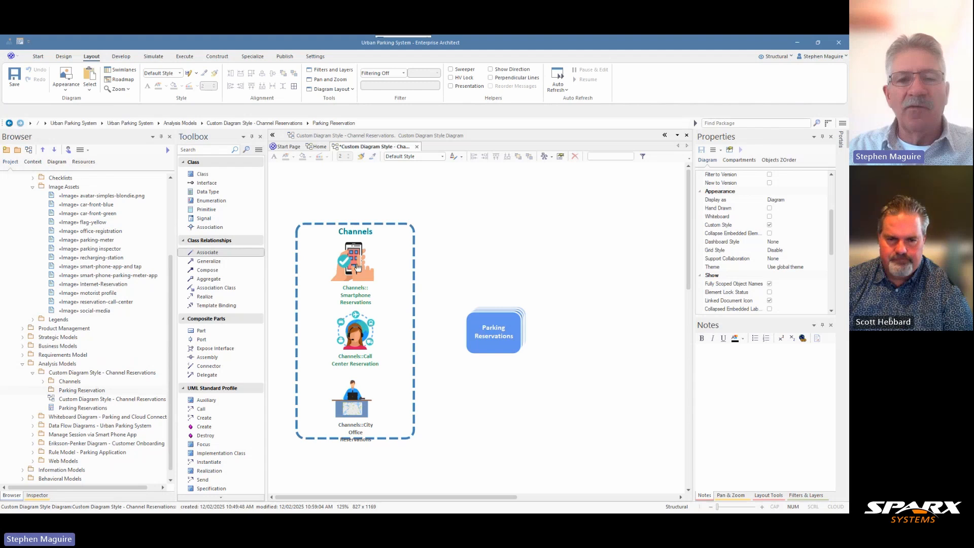
{"action": "left_click_drag", "start_coordinate": [355, 263], "coordinate": [490, 333]}
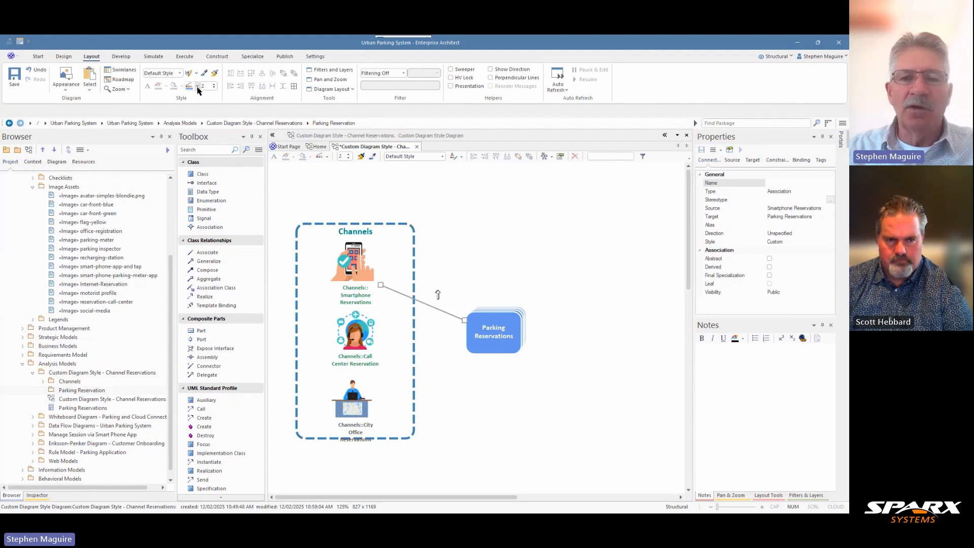
{"action": "left_click", "coordinate": [198, 87]}
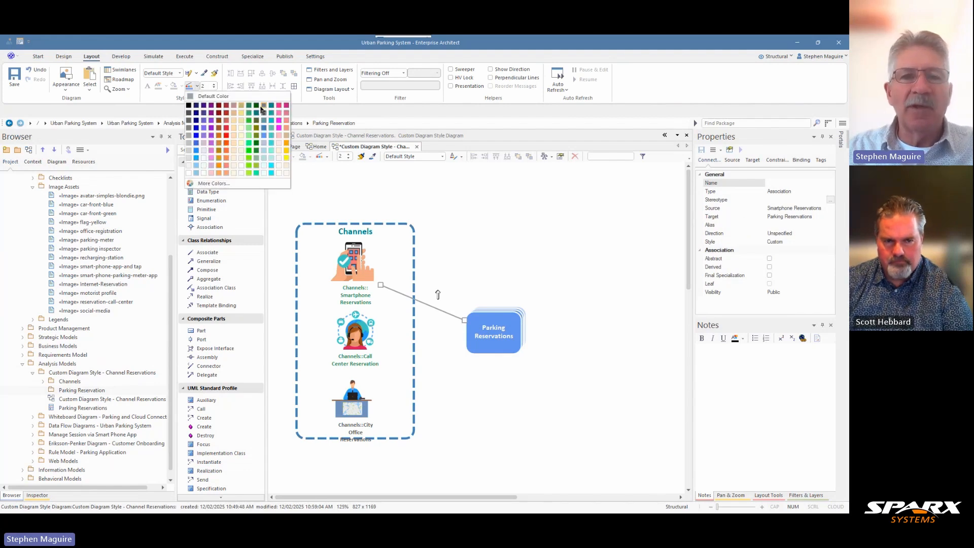
{"action": "left_click", "coordinate": [271, 106]}
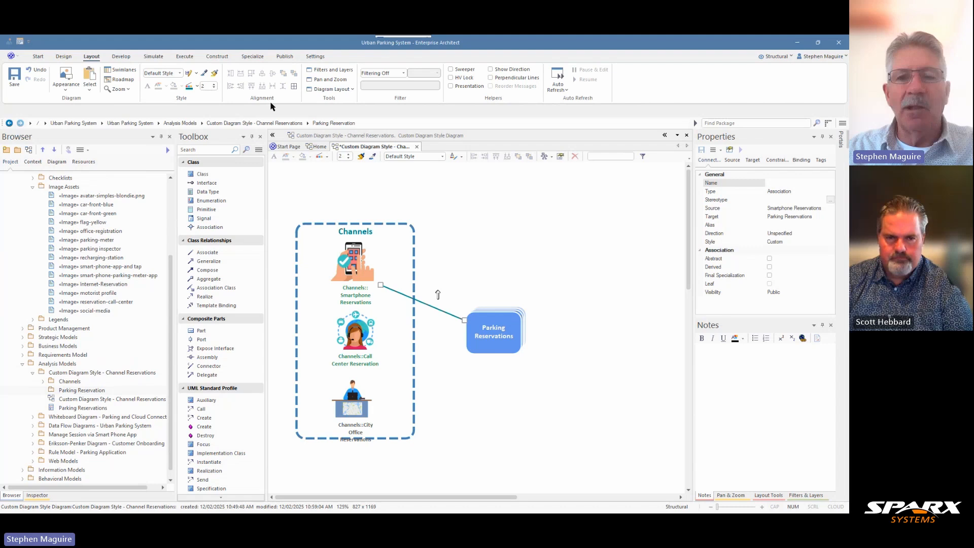
{"action": "left_click", "coordinate": [215, 84]}
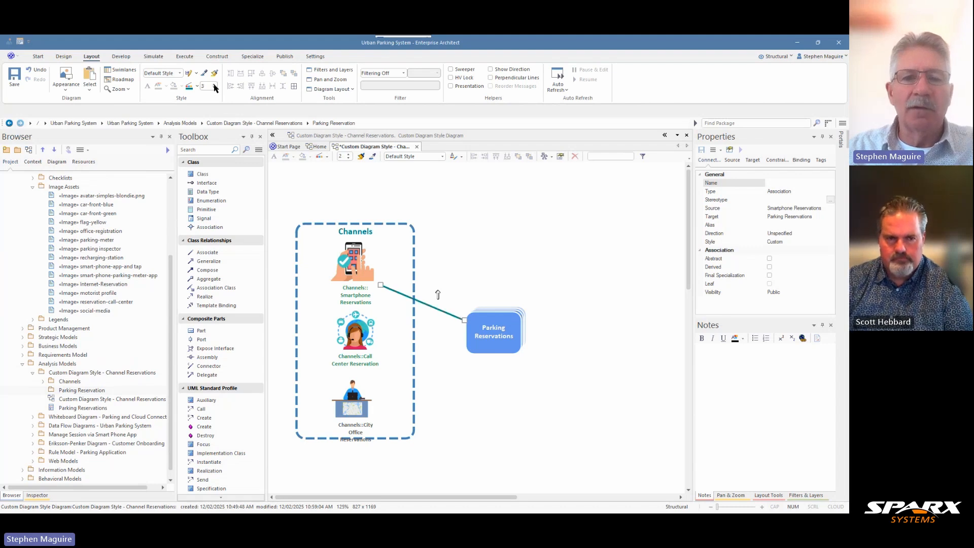
Set the connector's line style to Orthogonal - Square and reroute it beside the channel images, meeting the smartphone image and Parking Reservations at mid-height.
{"action": "right_click", "coordinate": [401, 293]}
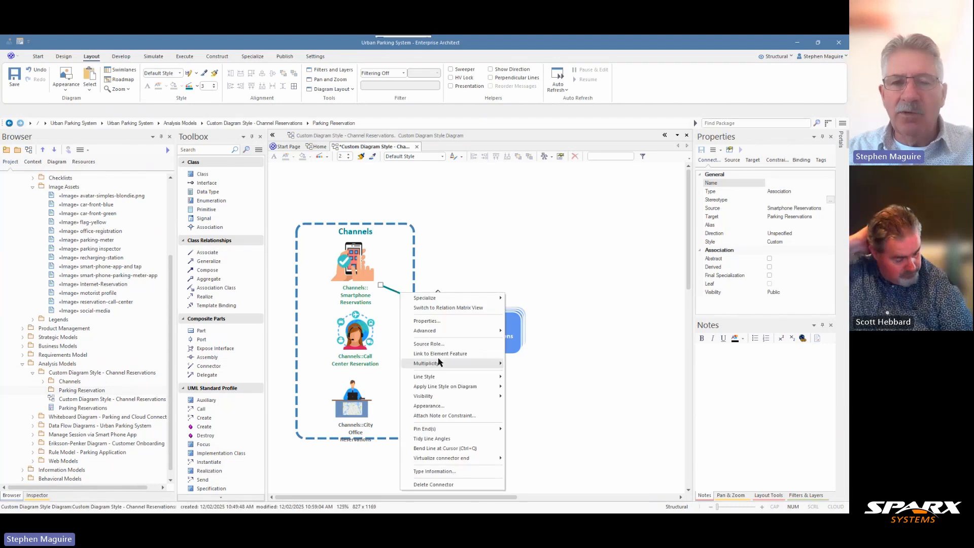
{"action": "mouse_move", "coordinate": [435, 377]}
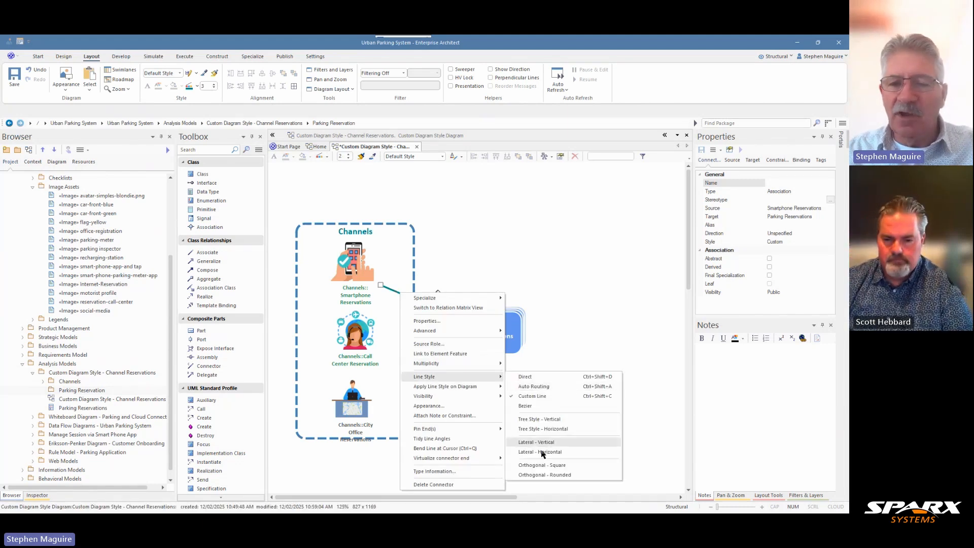
{"action": "left_click", "coordinate": [532, 468]}
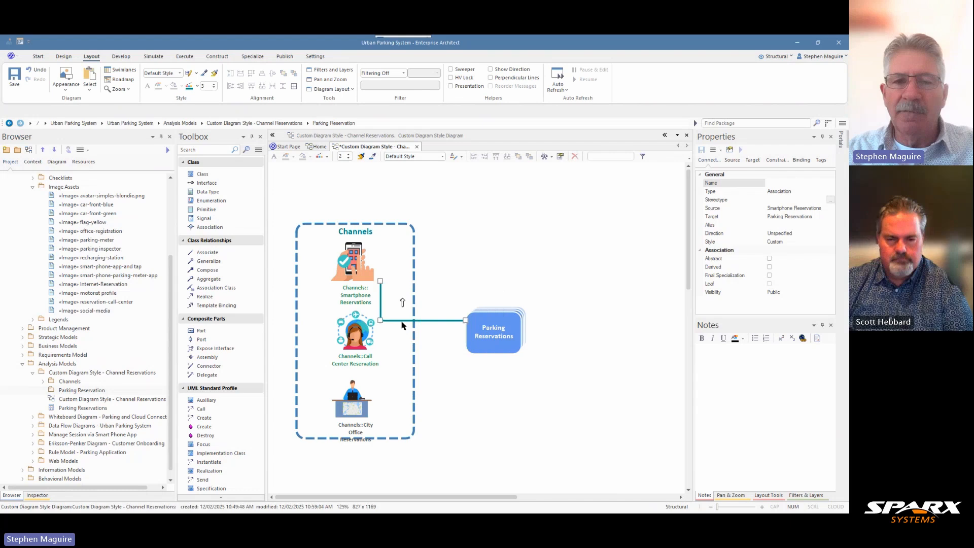
{"action": "left_click_drag", "start_coordinate": [405, 320], "coordinate": [422, 332]}
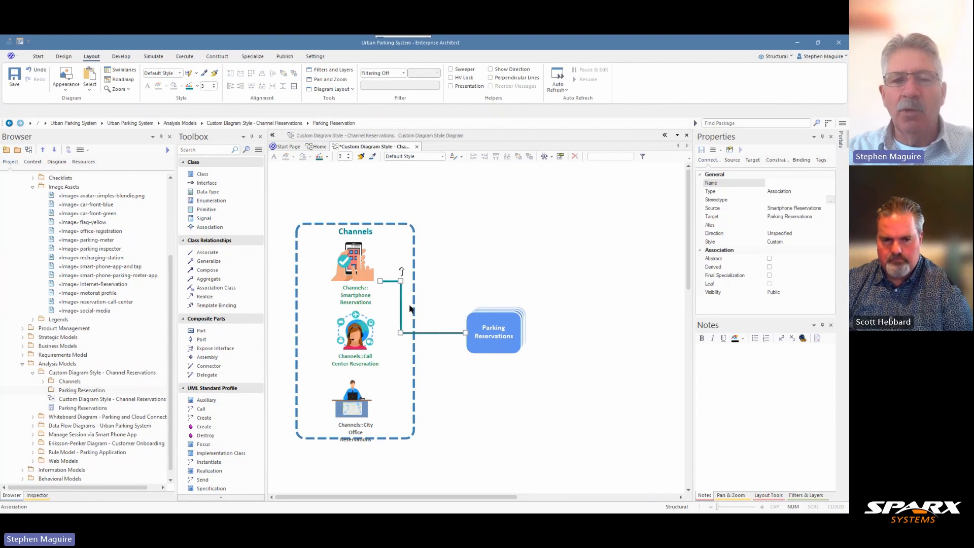
{"action": "left_click_drag", "start_coordinate": [391, 280], "coordinate": [391, 266]}
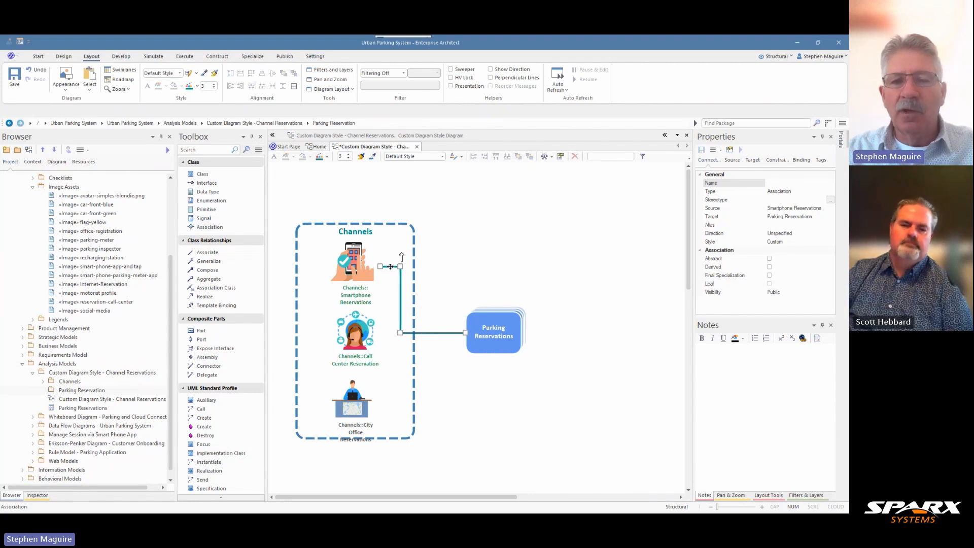
Reduce the Smartphone Reservations connector's line width to 2 and set its direction to Destination -> Source.
{"action": "left_click", "coordinate": [213, 89]}
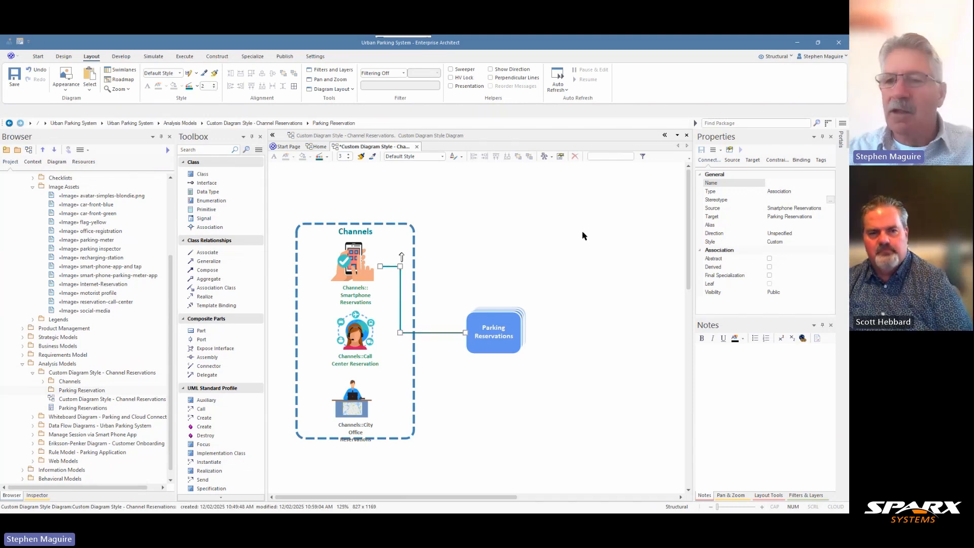
{"action": "left_click", "coordinate": [808, 233]}
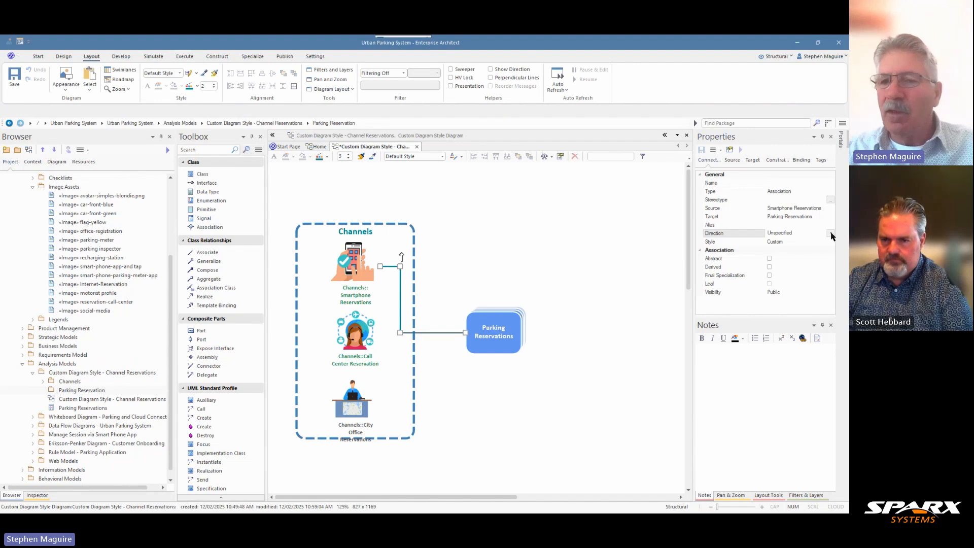
{"action": "left_click", "coordinate": [830, 232]}
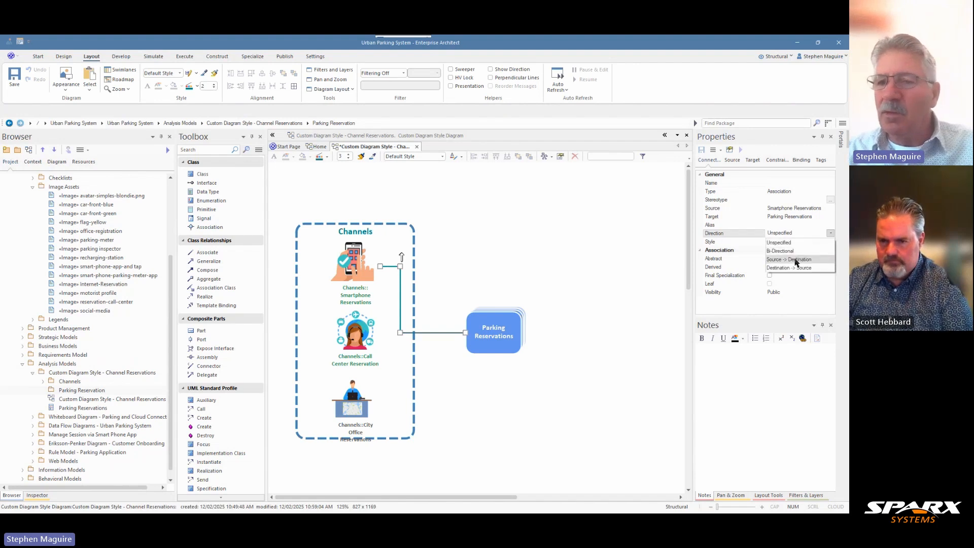
{"action": "left_click", "coordinate": [794, 269]}
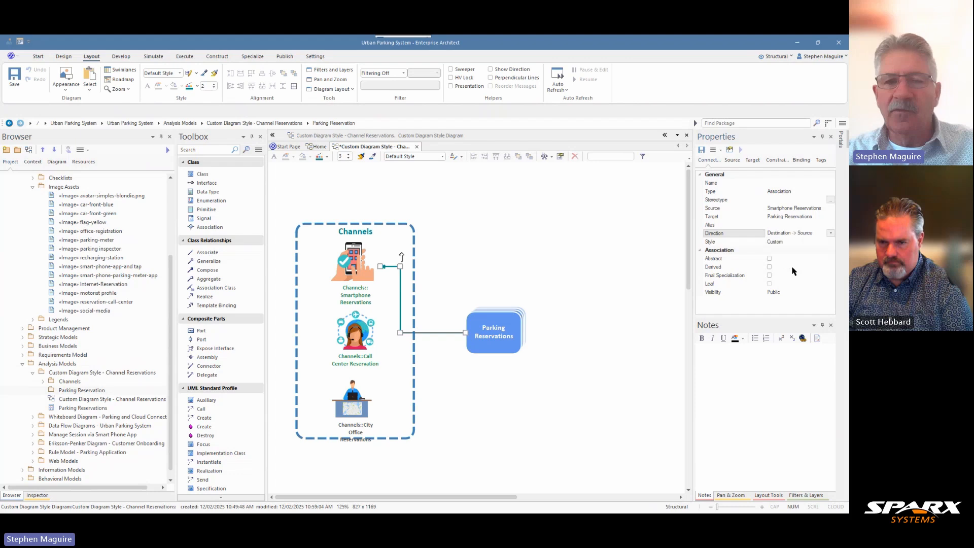
{"action": "left_click", "coordinate": [450, 254]}
{"action": "left_click", "coordinate": [400, 274]}
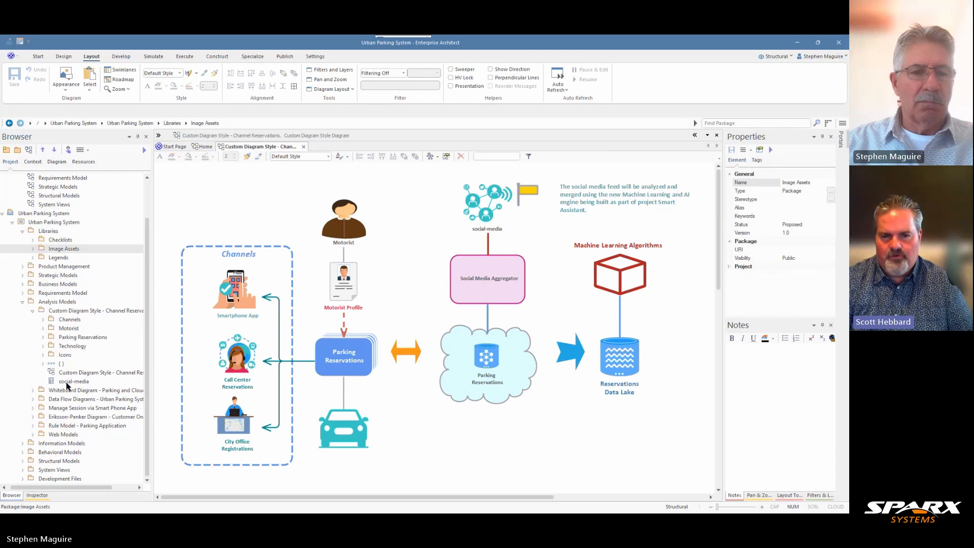
Move the social-media class into the Technology package under Custom Diagram Style - Channel Reservations.
{"action": "left_click", "coordinate": [67, 383]}
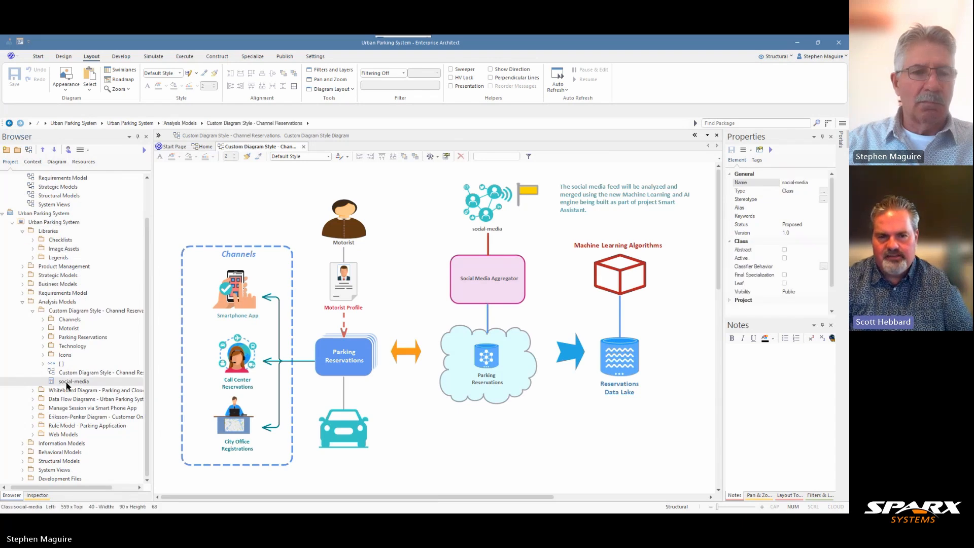
{"action": "left_click_drag", "start_coordinate": [67, 385], "coordinate": [65, 348]}
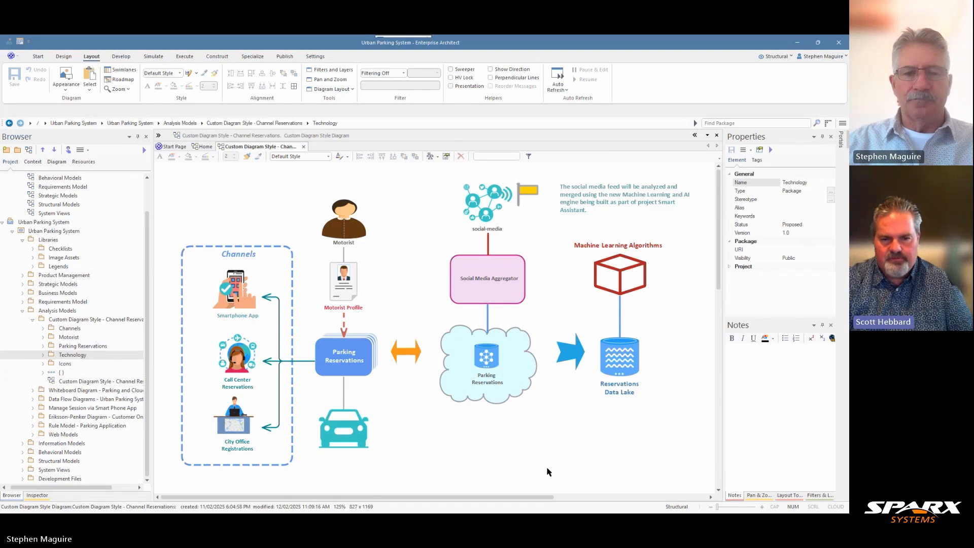